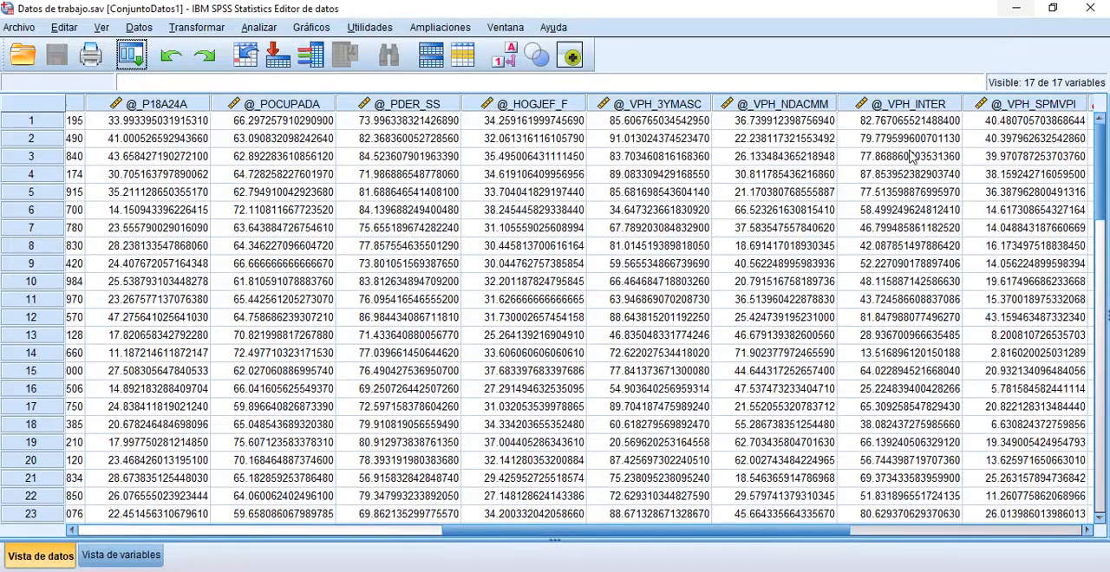
Step: Start a hierarchical cluster analysis (Clúster jerárquico) on the locality dataset
left_click_drag(626, 531, 635, 530)
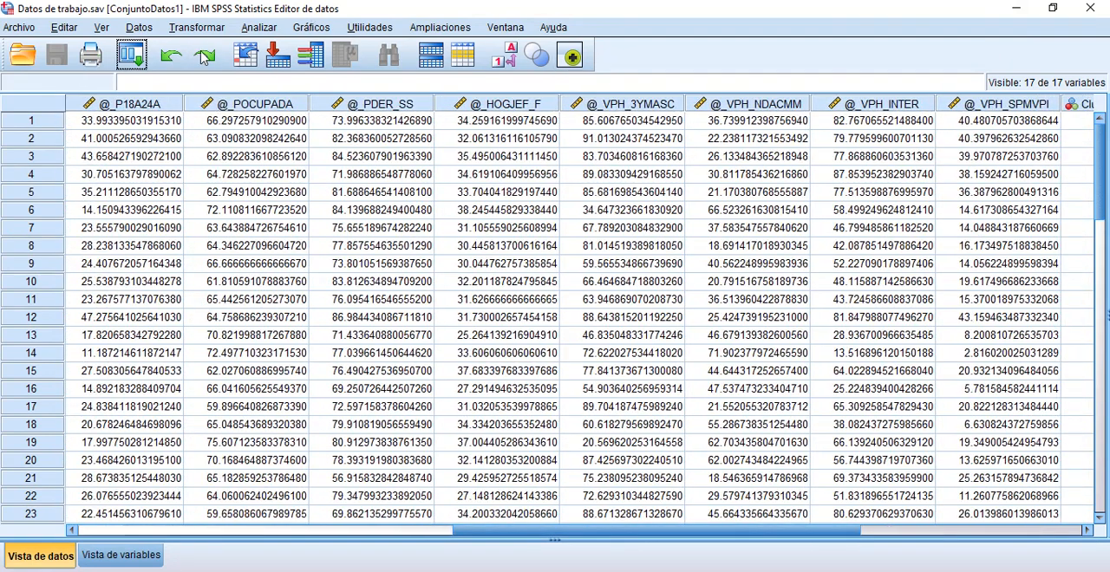
left_click_drag(564, 532, 170, 530)
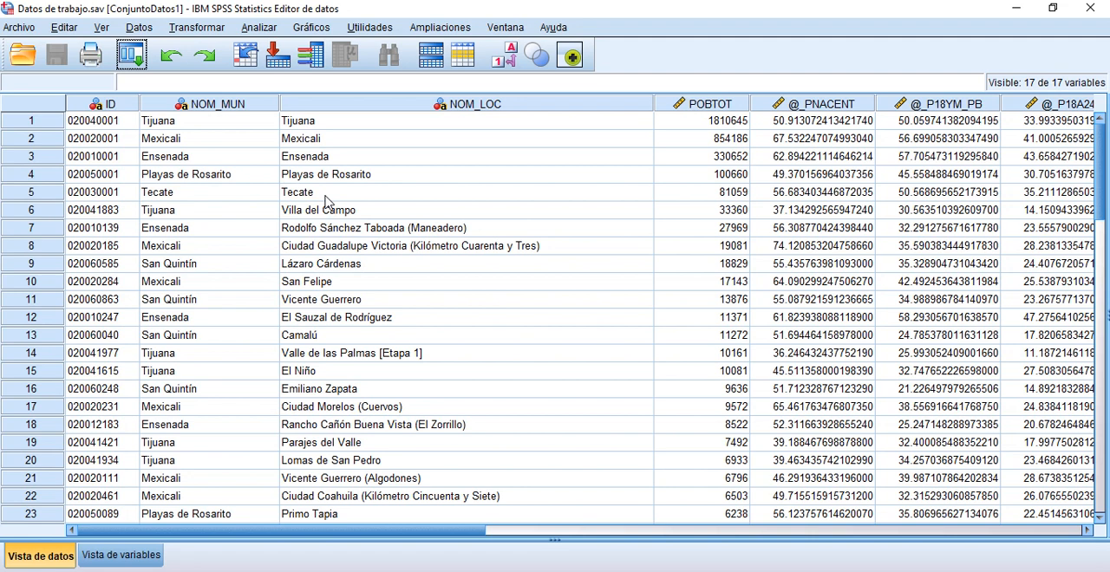
left_click(257, 30)
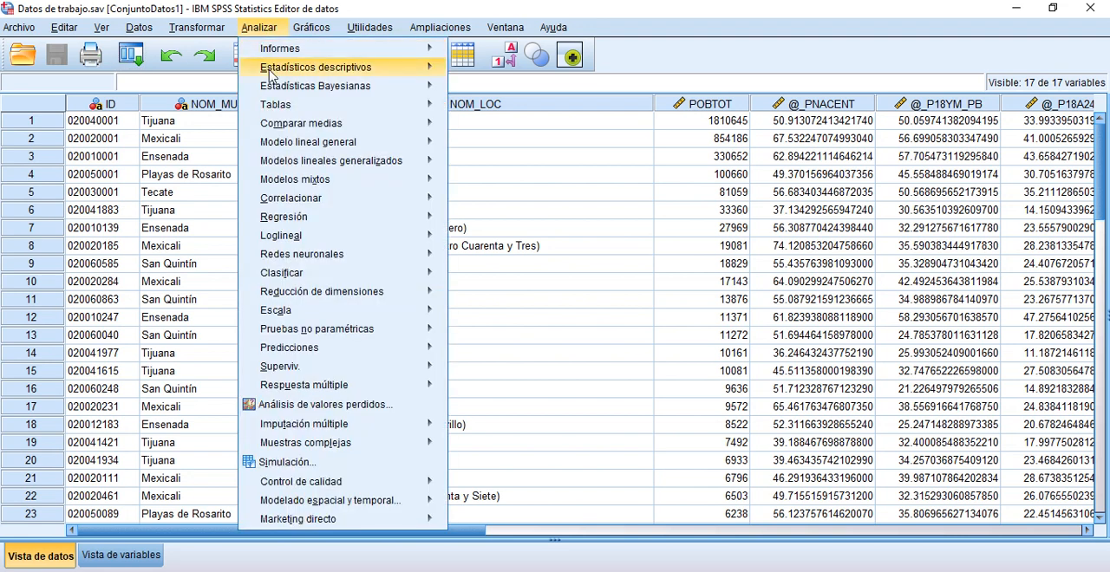
mouse_move(318, 275)
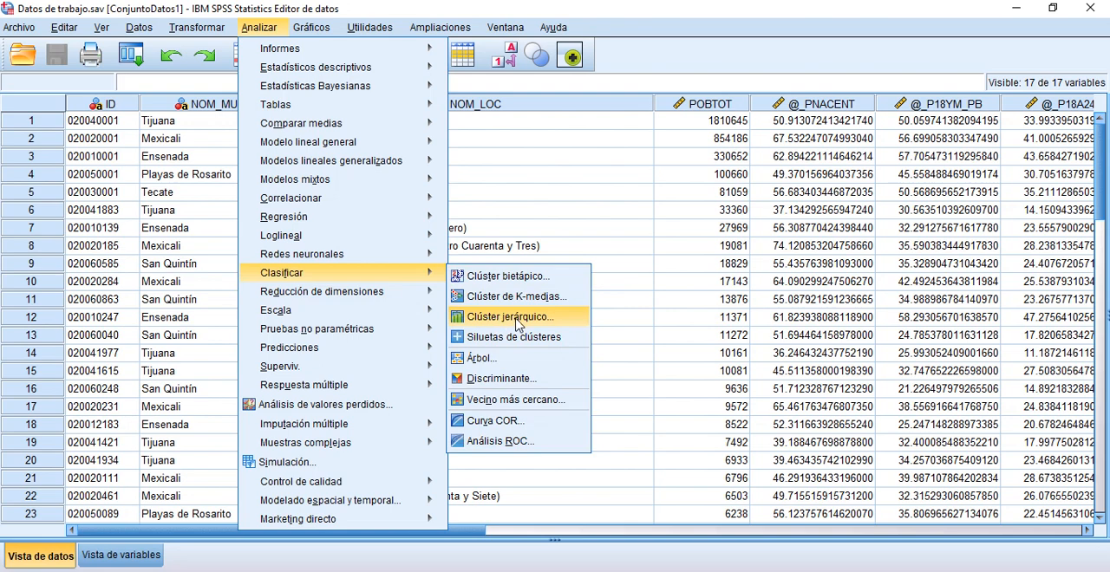
left_click(517, 317)
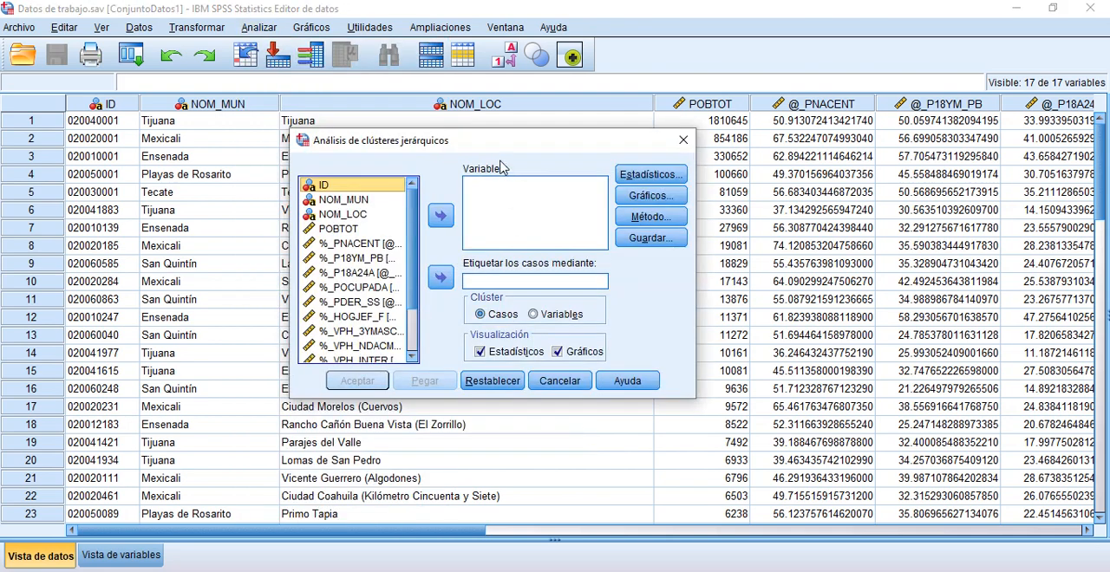
left_click(500, 120)
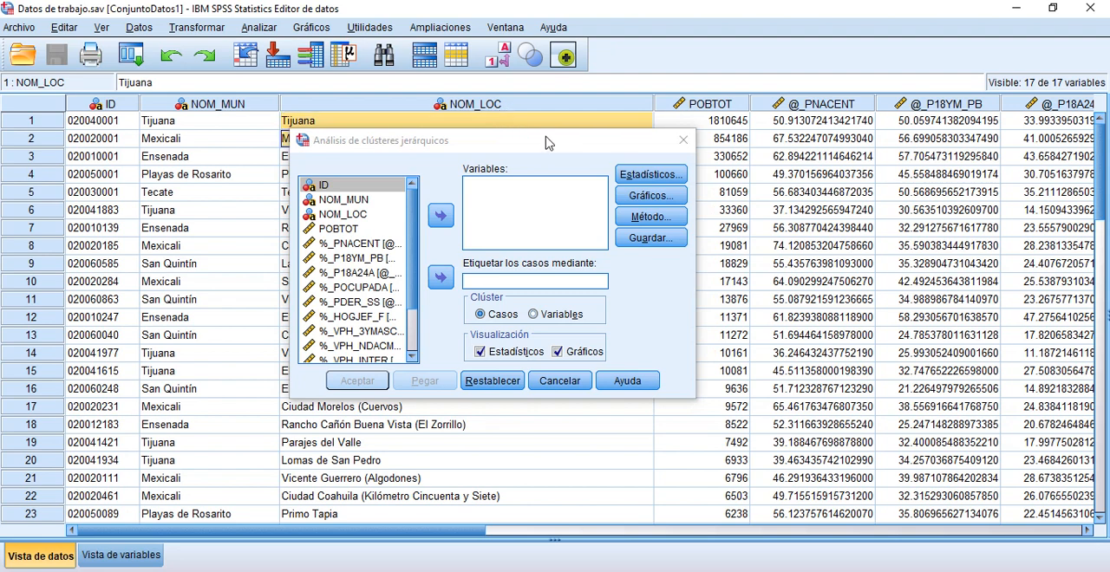
left_click_drag(541, 142, 564, 142)
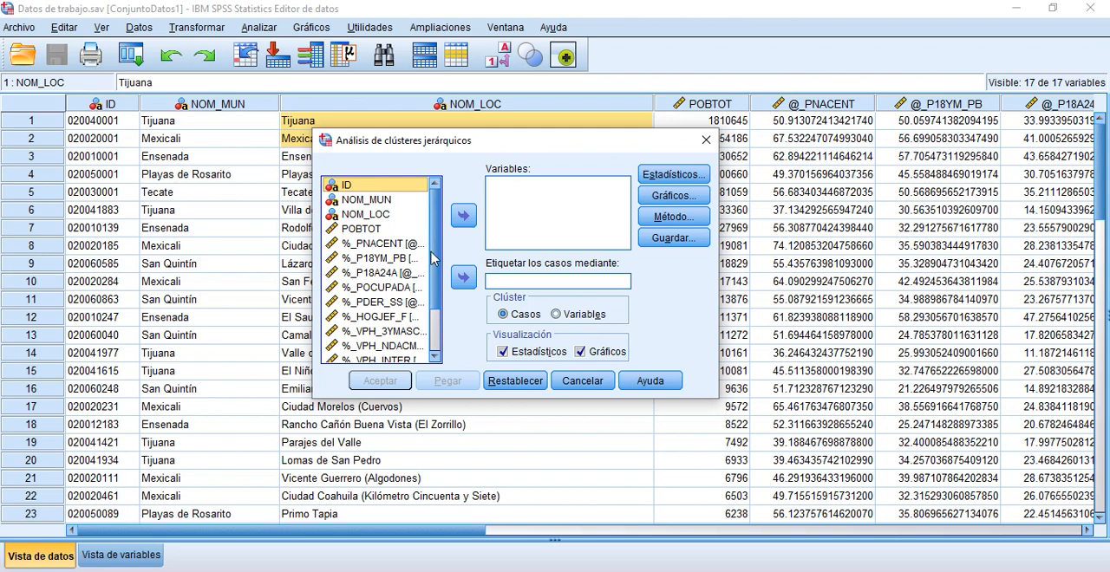
Step: Add the ten percentage variables from %_PNACENT through %_VPH_SPMVPI as the variables of the cluster analysis
left_click_drag(432, 252, 436, 265)
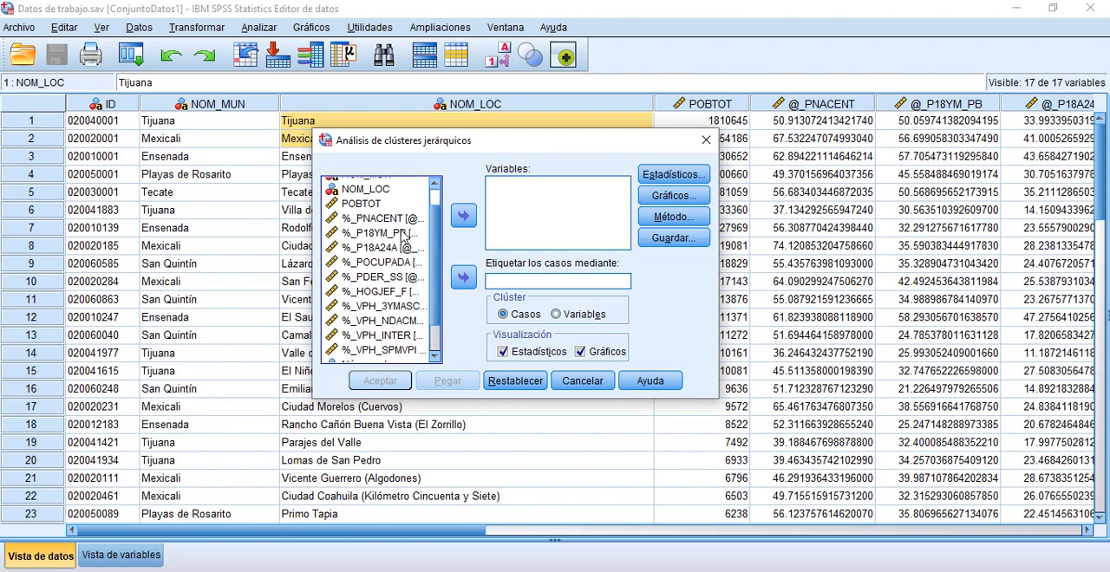
left_click(360, 223)
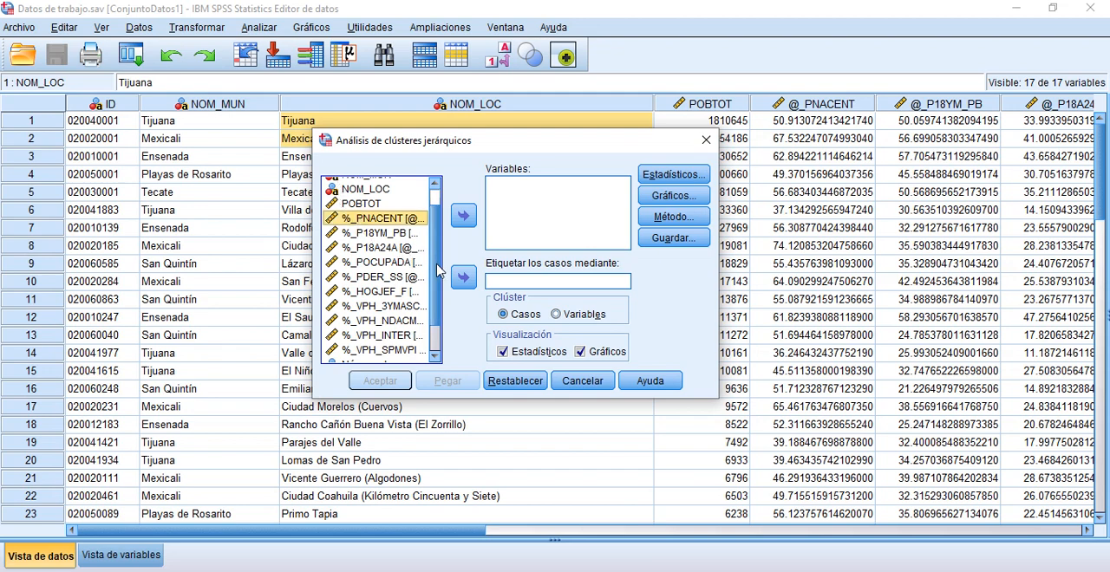
scroll(438, 269, "down", 1)
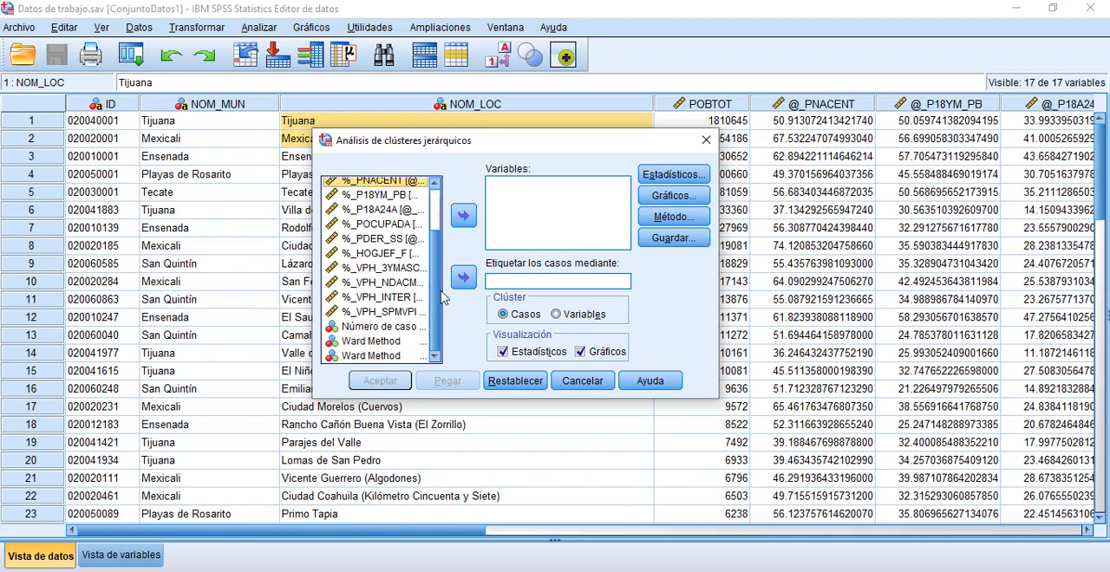
left_click(373, 317, "shift")
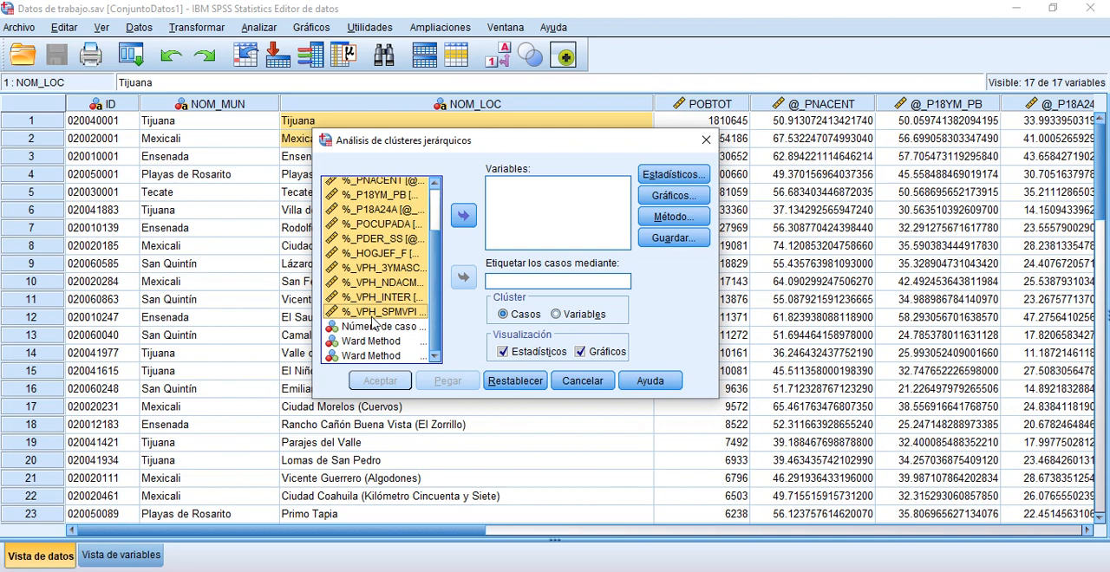
left_click(463, 215)
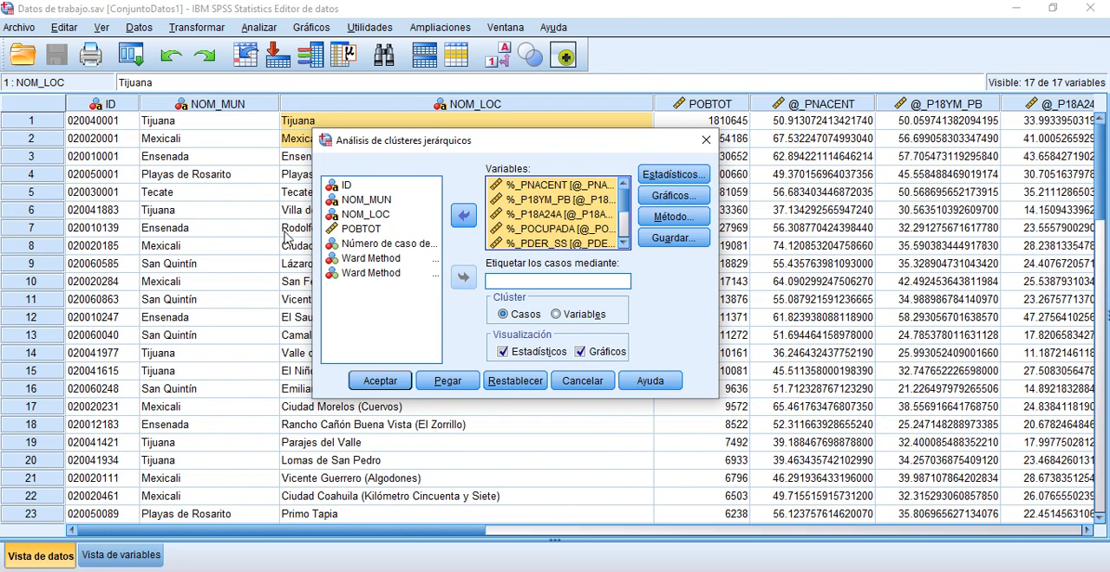
Step: Label the cases of the cluster analysis by the NOM_LOC variable
left_click_drag(439, 142, 627, 173)
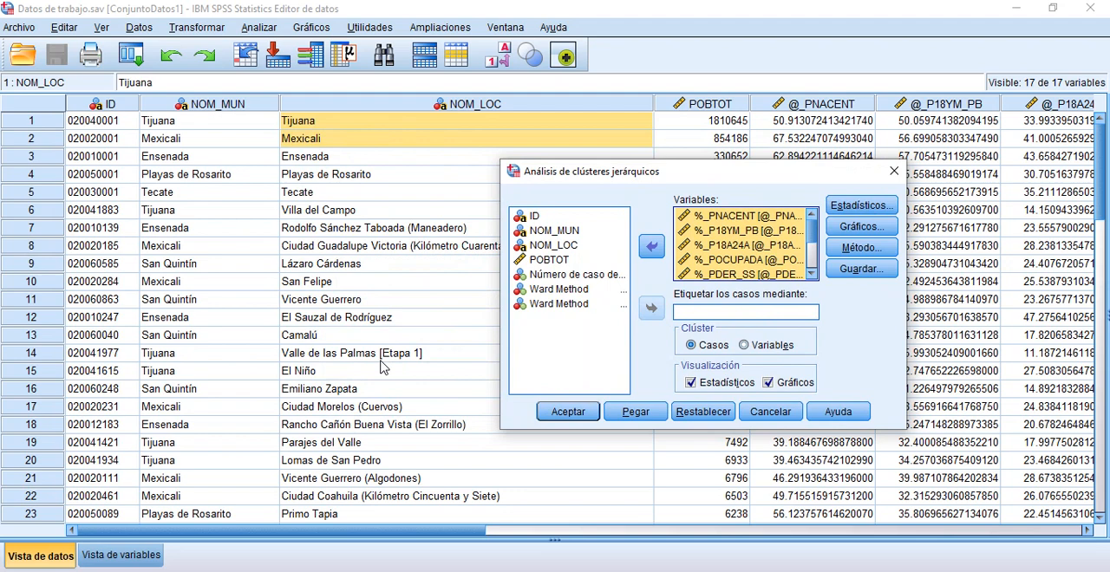
left_click(551, 247)
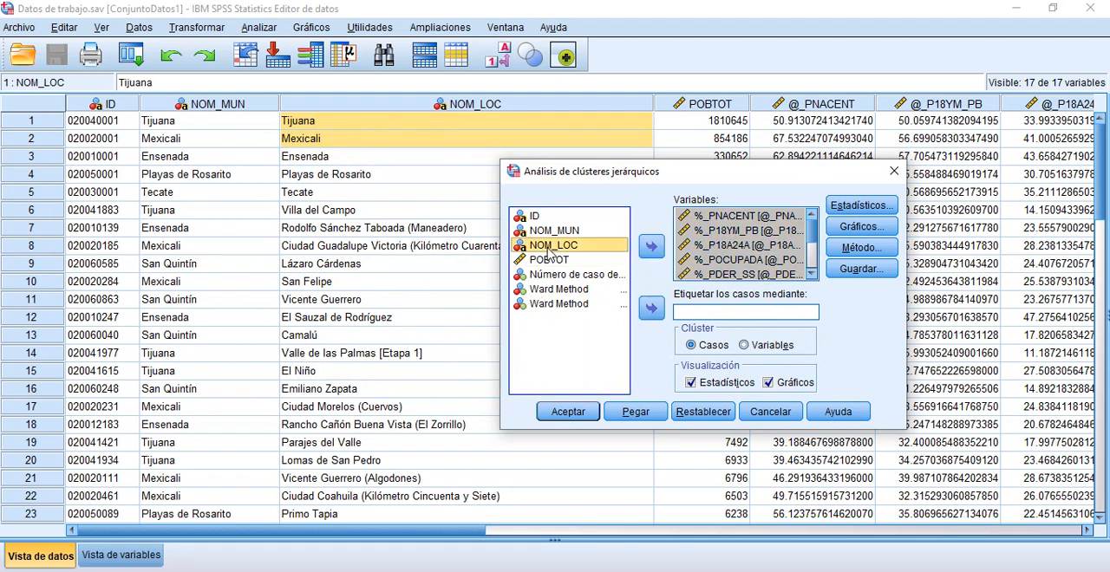
left_click(651, 310)
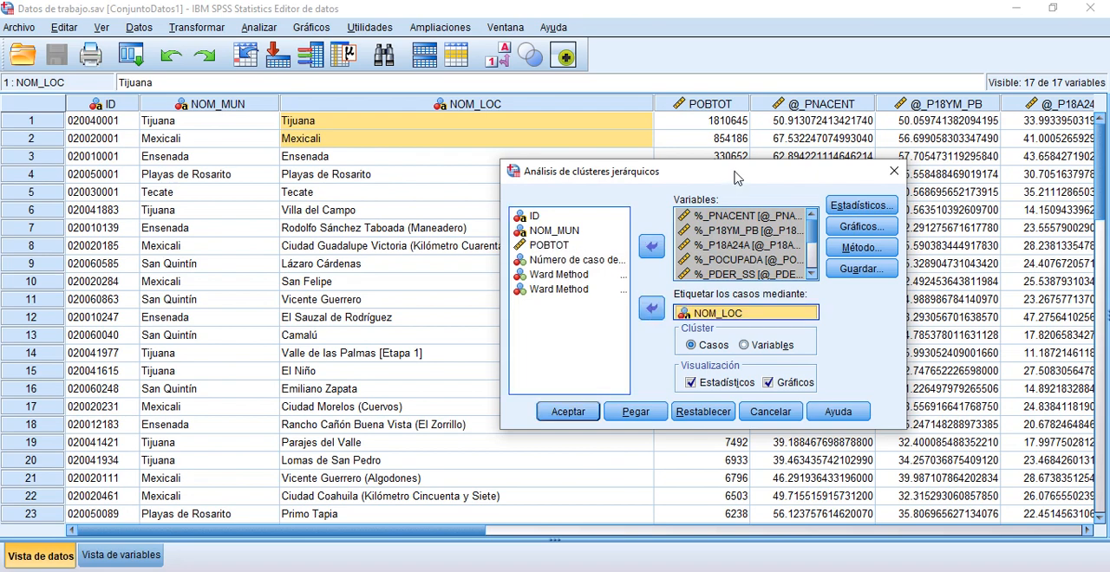
left_click_drag(735, 178, 547, 167)
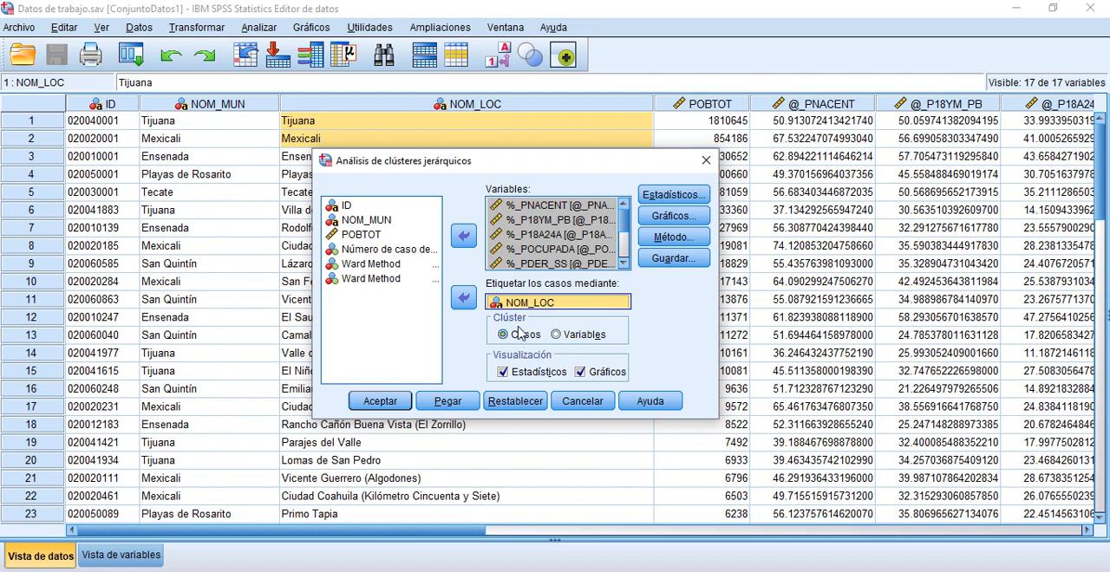
left_click(502, 372)
left_click(580, 371)
left_click(580, 371)
Step: In the cluster statistics, turn off Historial de conglomeración and request cluster membership for a range of solutions from 3 to 4 clusters
left_click(666, 199)
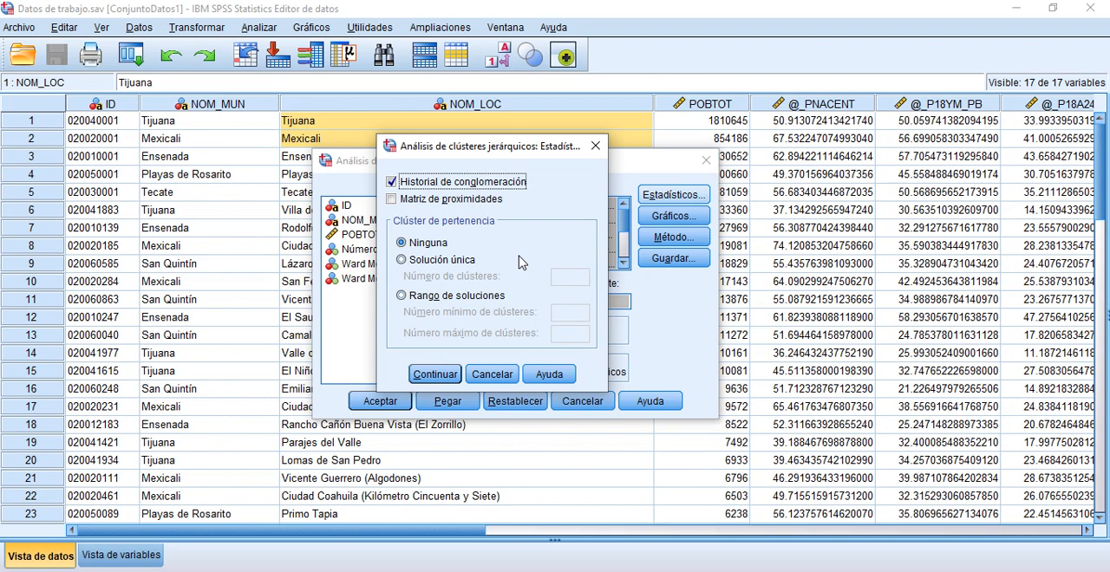
left_click(395, 185)
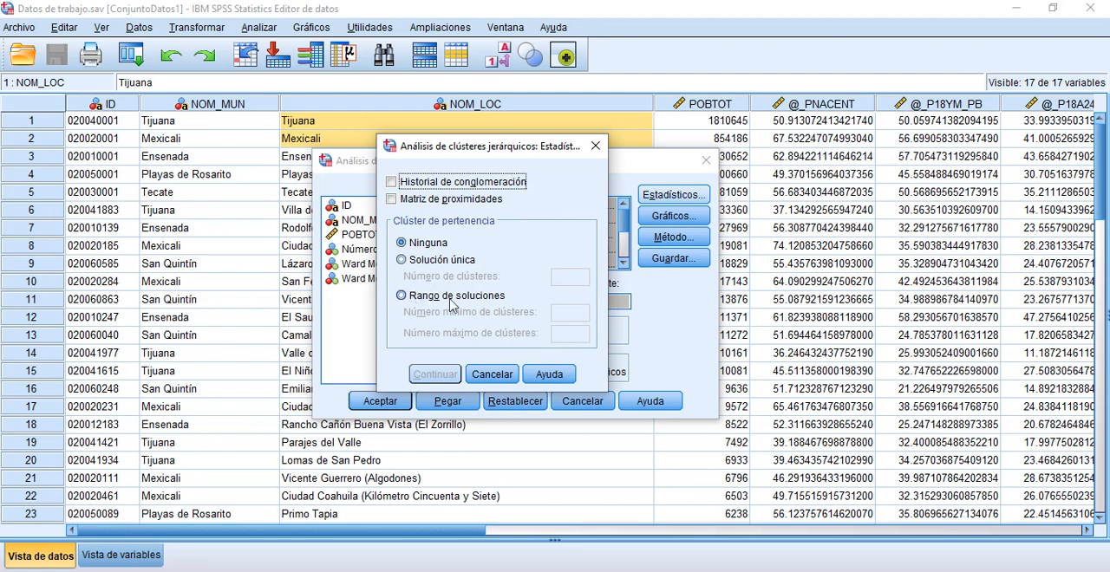
left_click(402, 295)
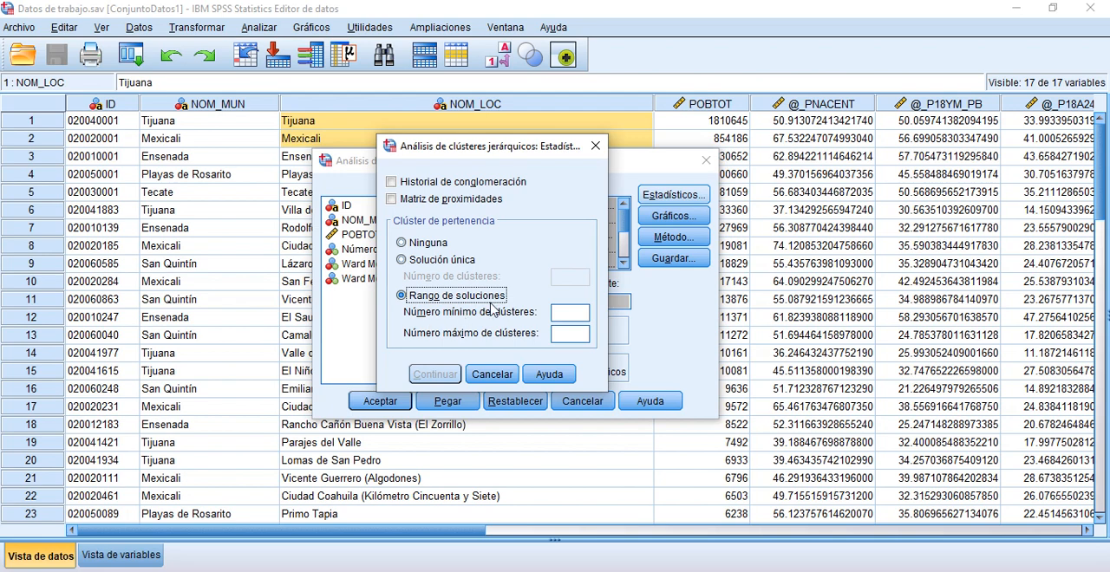
left_click(567, 313)
type("3")
left_click(572, 336)
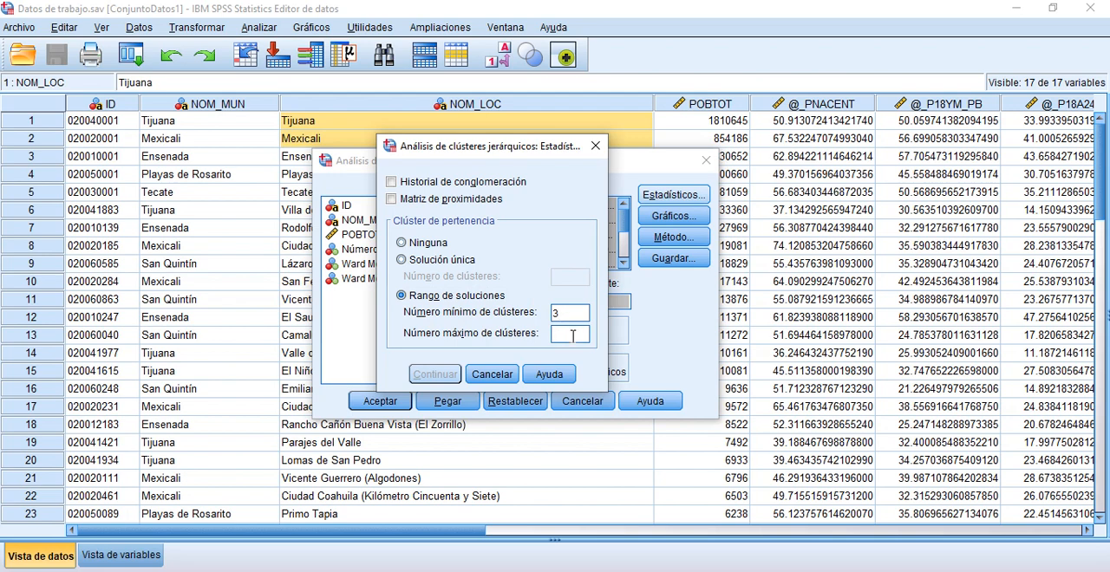
type("4")
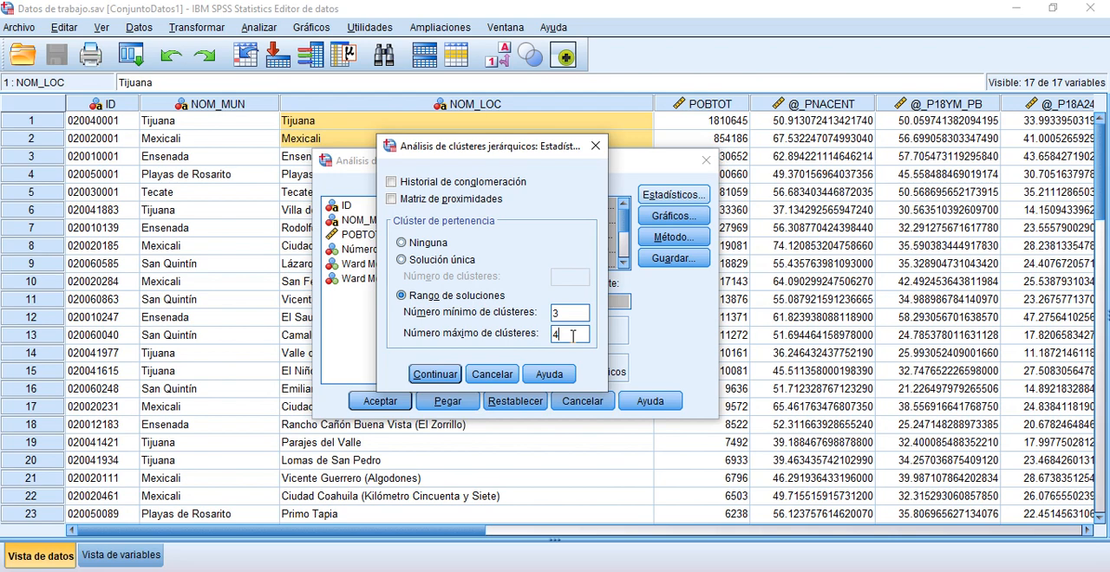
left_click(434, 375)
Step: Request a dendrogram for the cluster analysis and set the icicle plots (Témpanos) to Ninguna
left_click(657, 217)
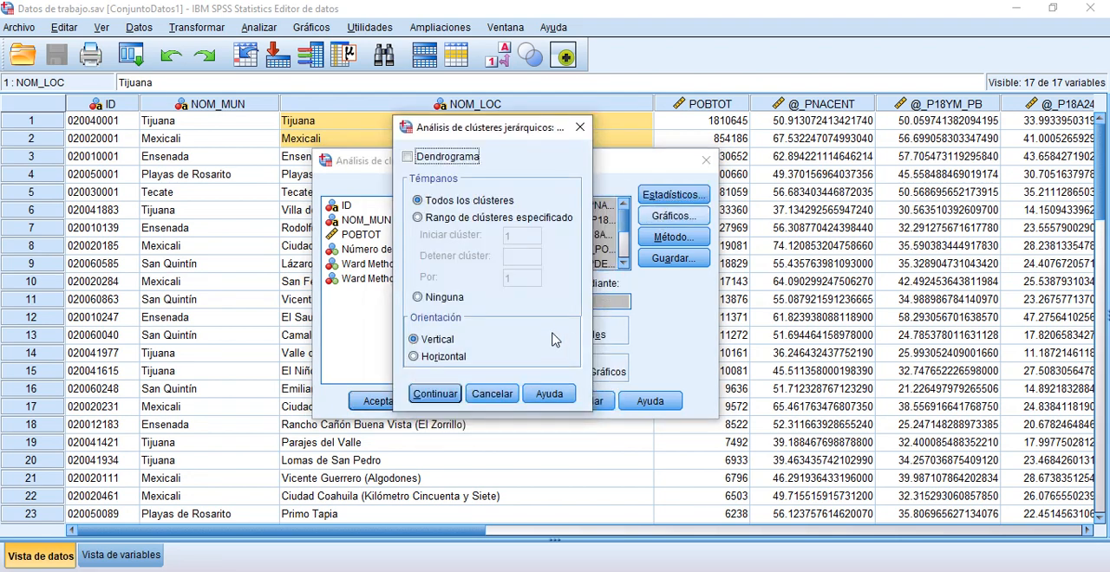
left_click(409, 158)
left_click(417, 298)
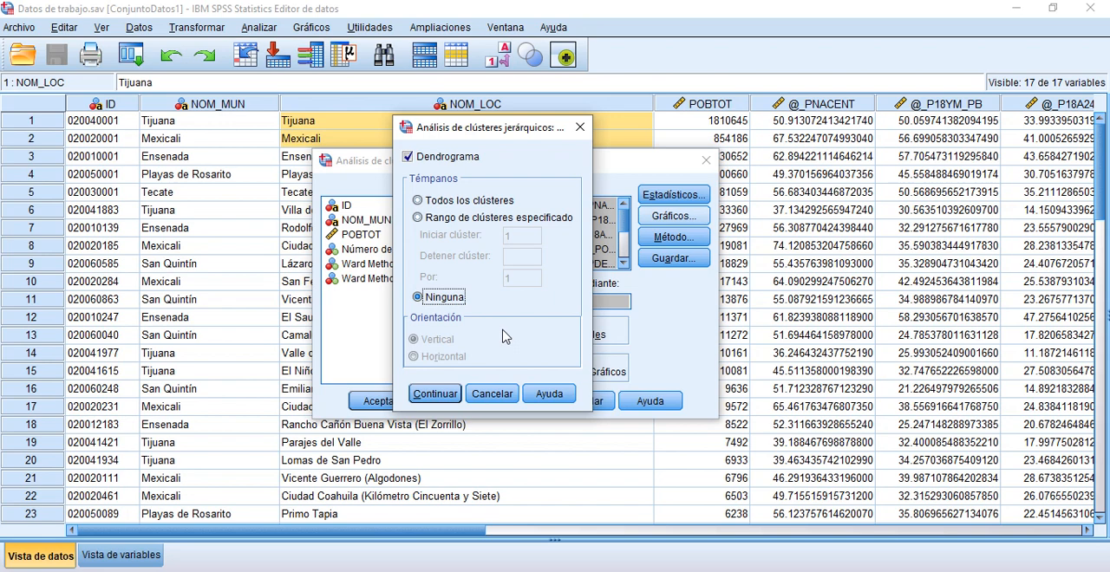
left_click(445, 396)
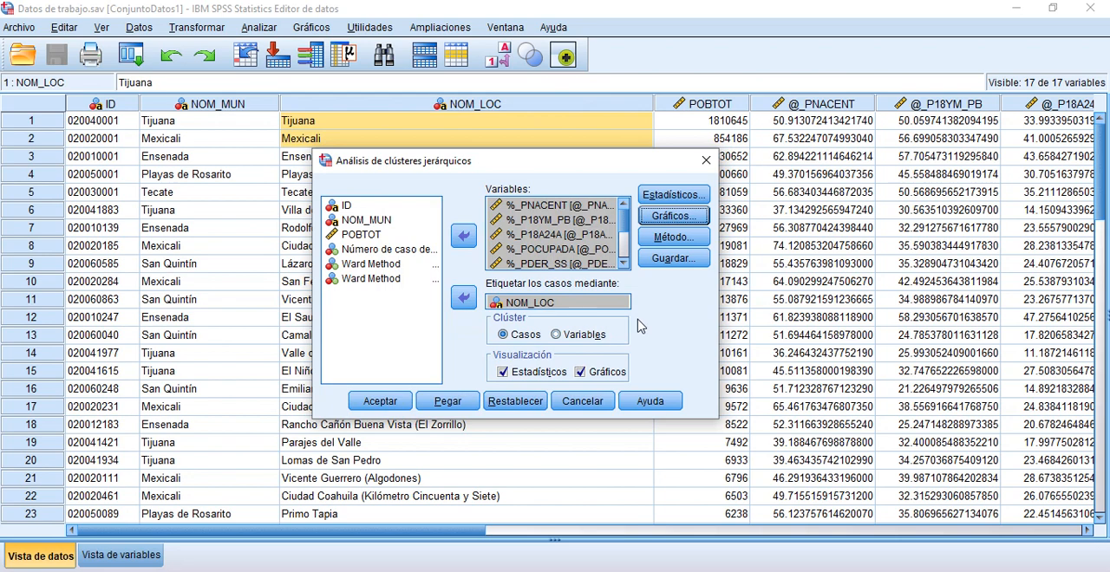
Step: Set the clustering method to Método de Ward and leave the standardization of values at Ninguna
left_click(673, 244)
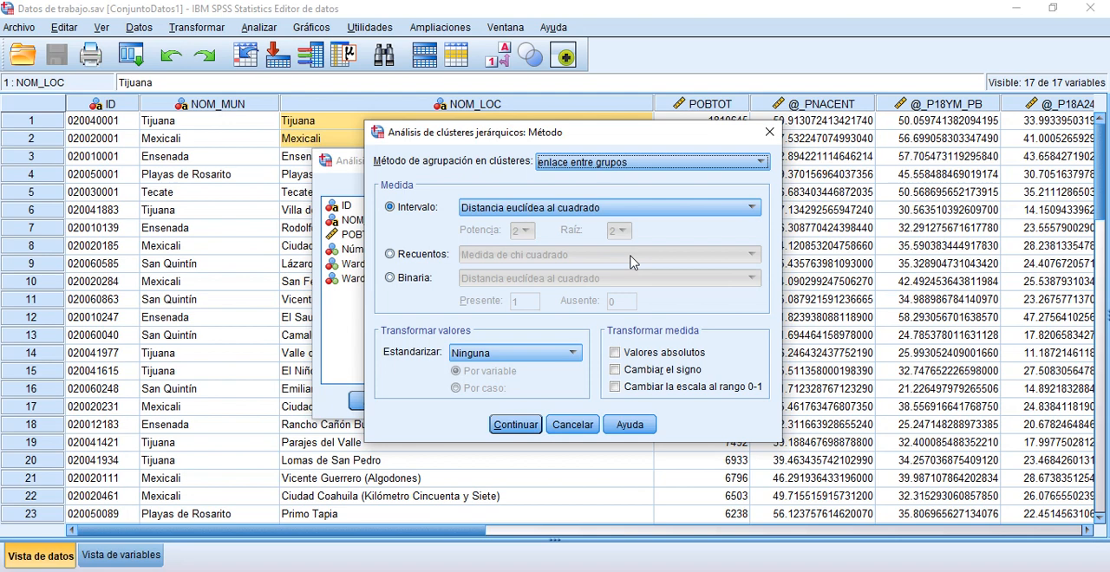
left_click(760, 163)
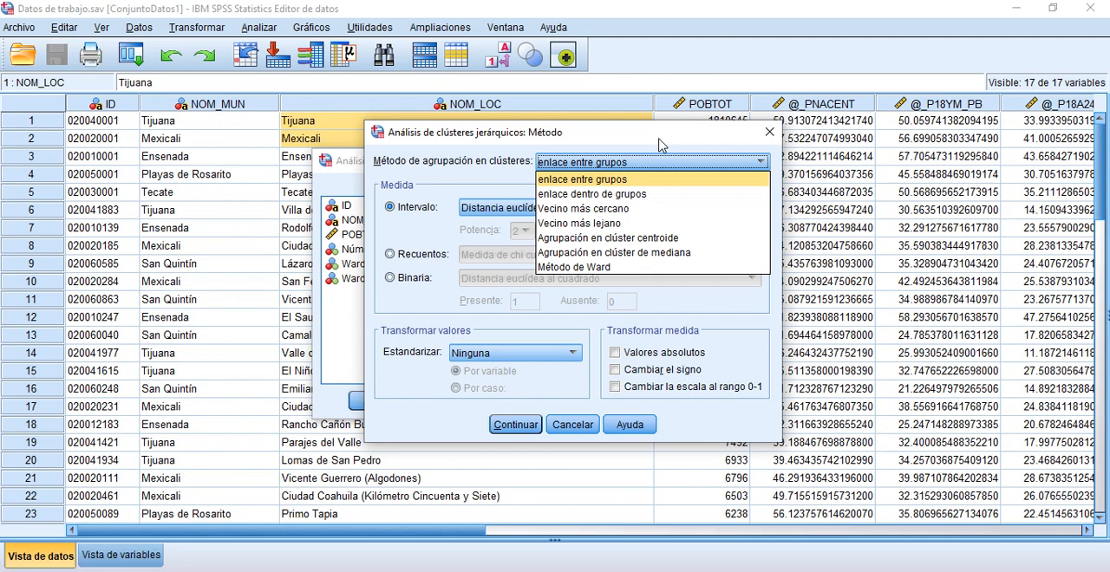
left_click(622, 269)
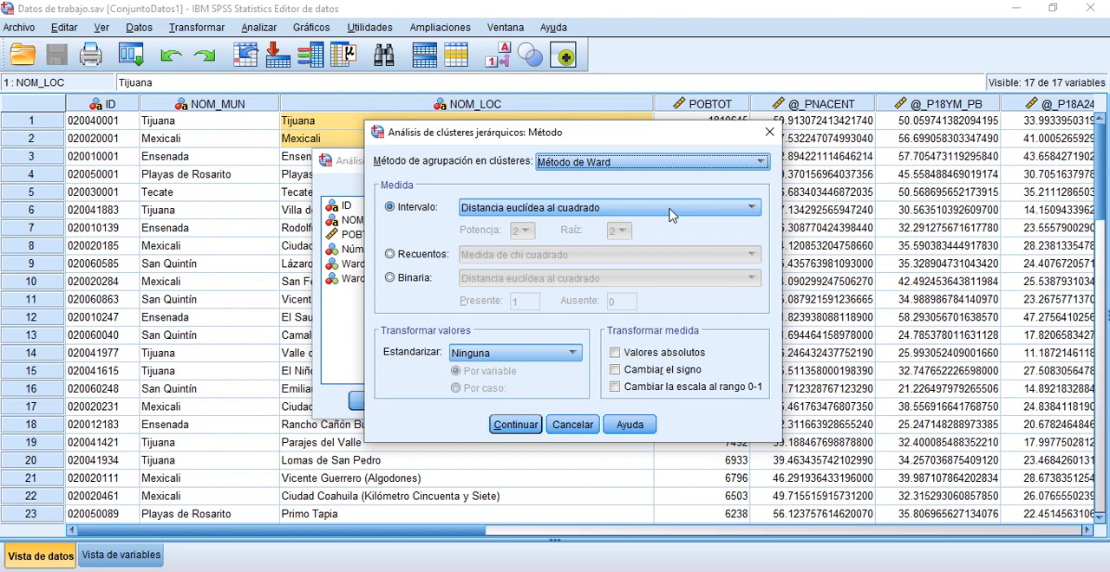
left_click(575, 355)
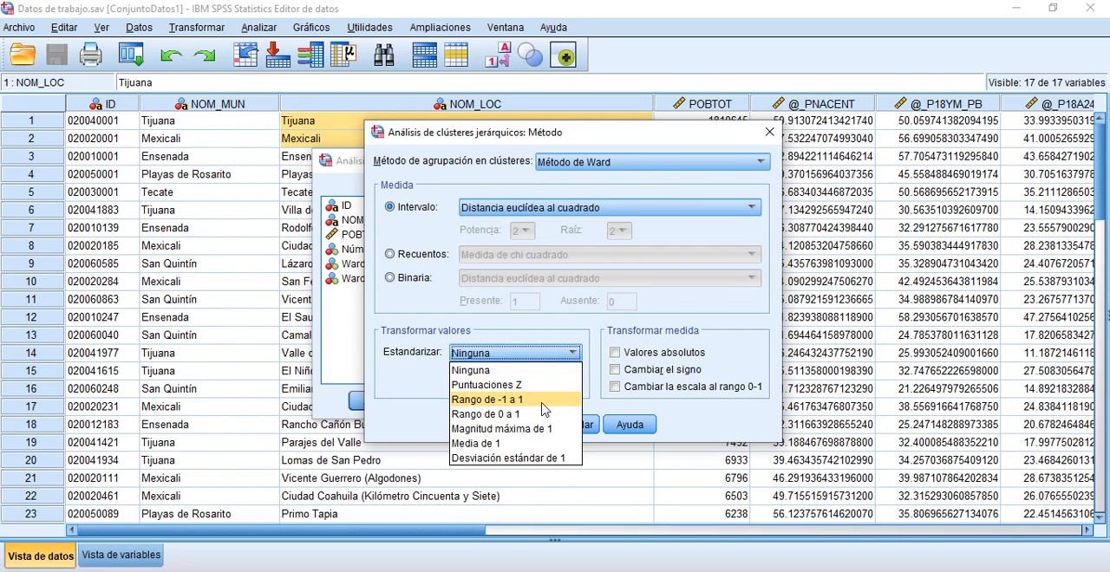
left_click(547, 327)
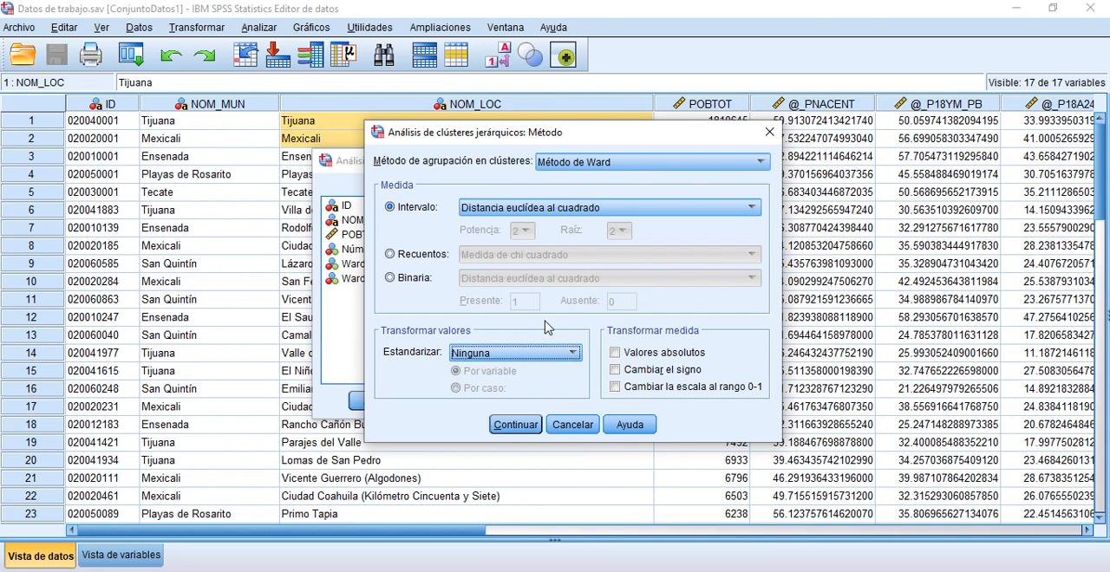
left_click_drag(660, 139, 538, 130)
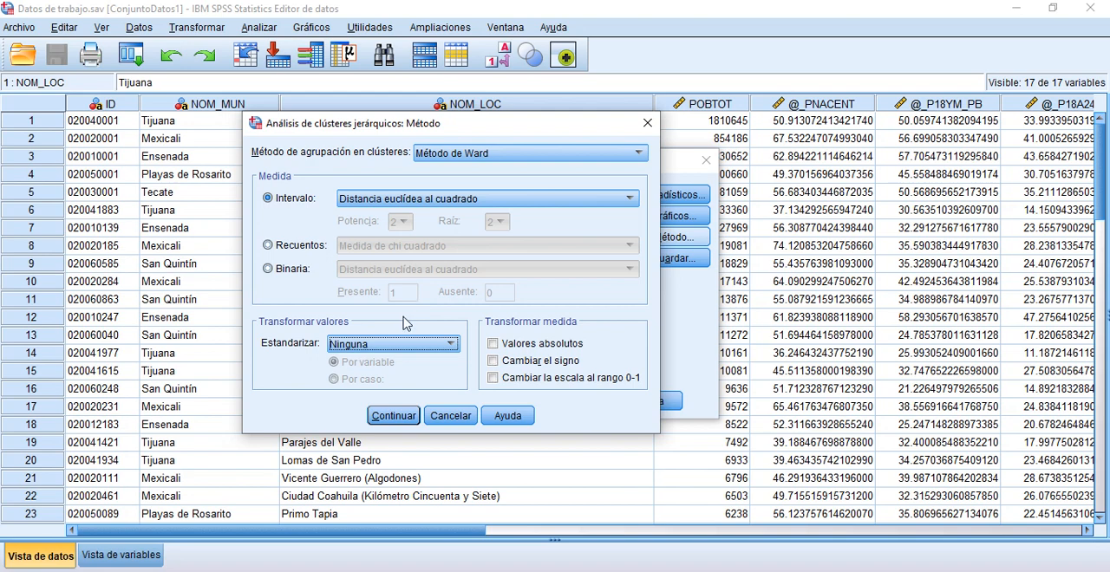
left_click(451, 345)
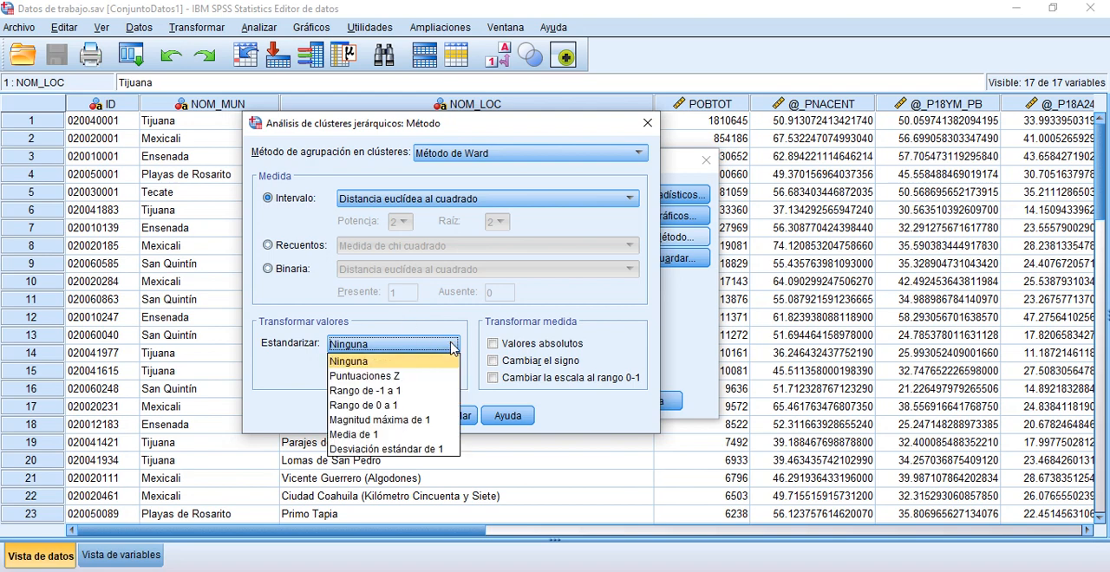
left_click(362, 363)
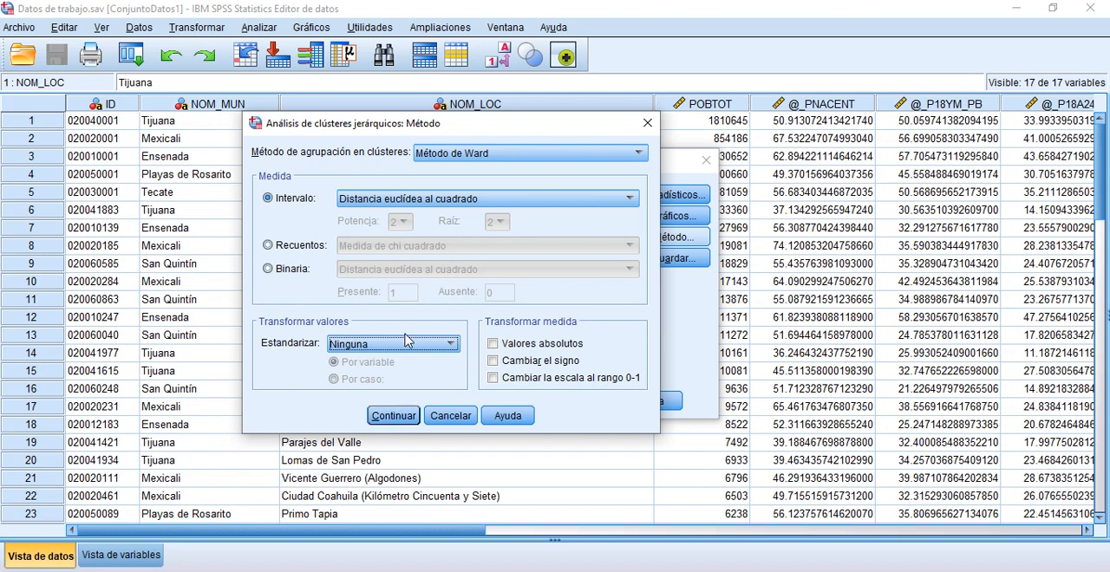
left_click(392, 416)
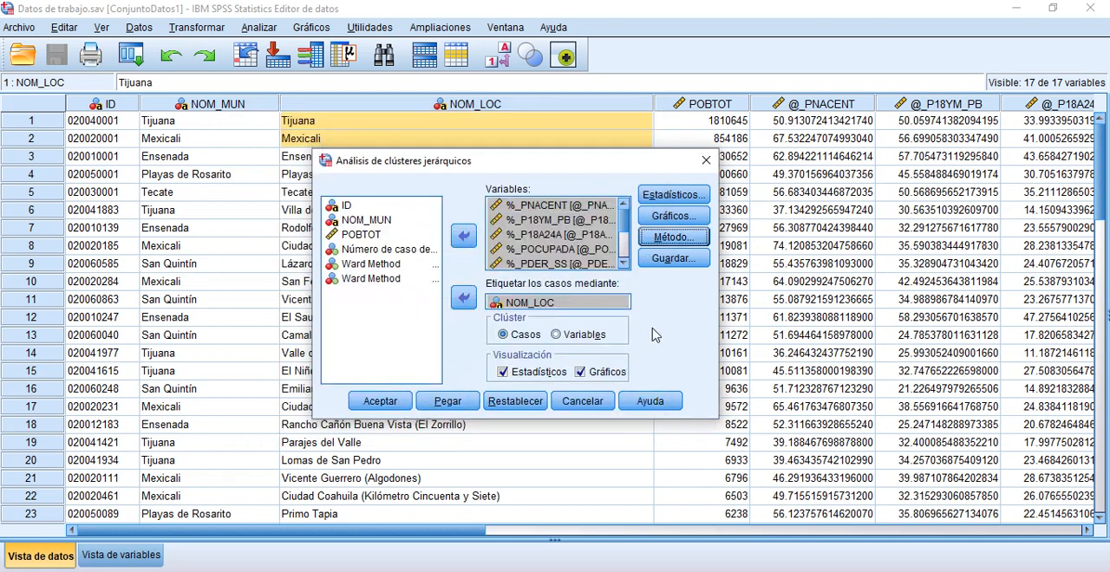
Step: Set the cluster analysis to save cluster membership for a range of solutions with a minimum of 3 and a maximum of 4 clusters
left_click(675, 262)
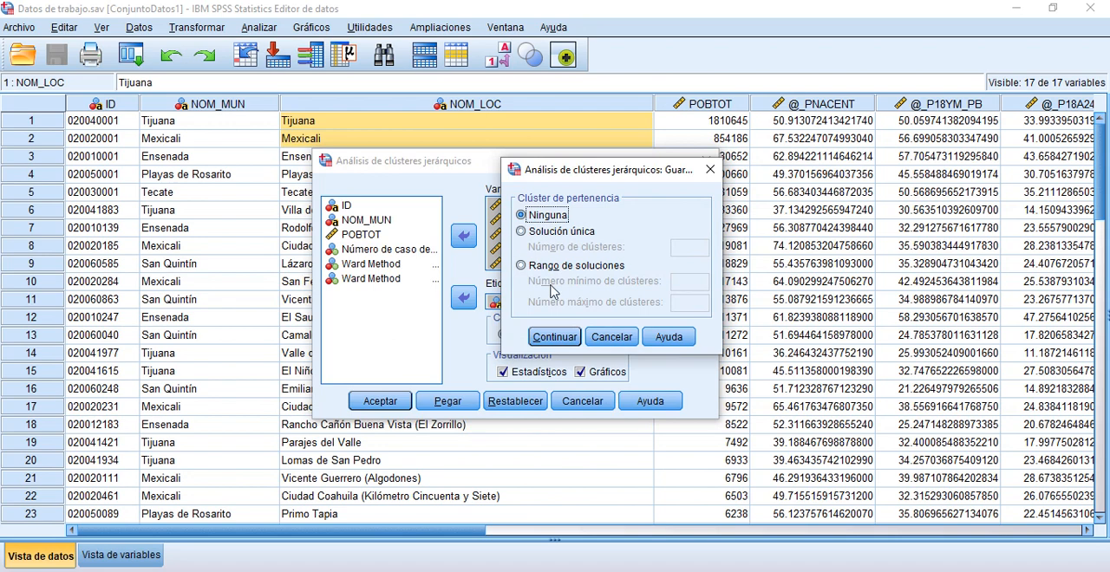
left_click(522, 266)
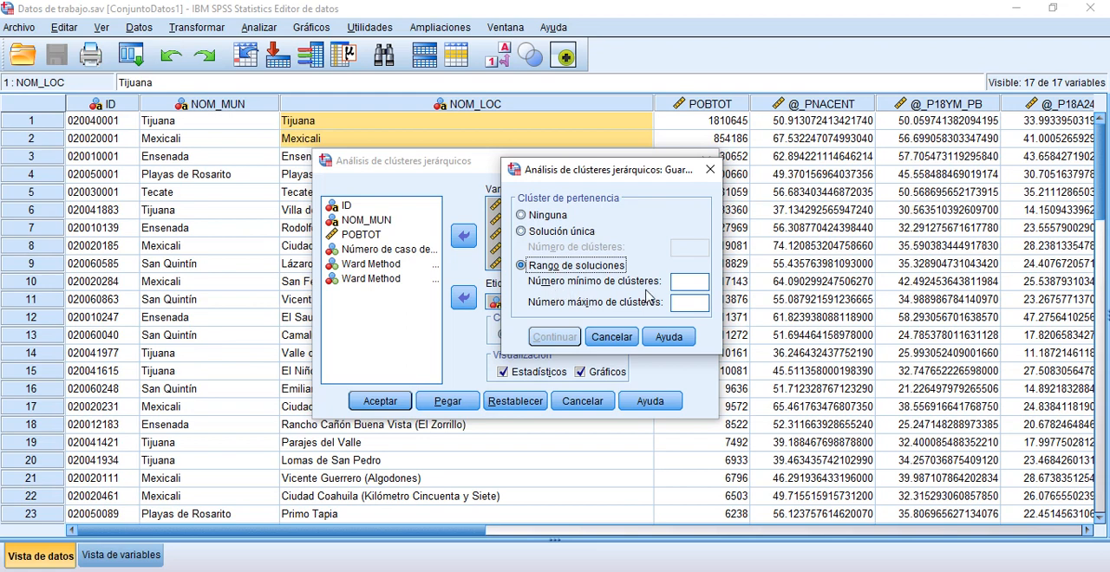
left_click(686, 281)
type("3")
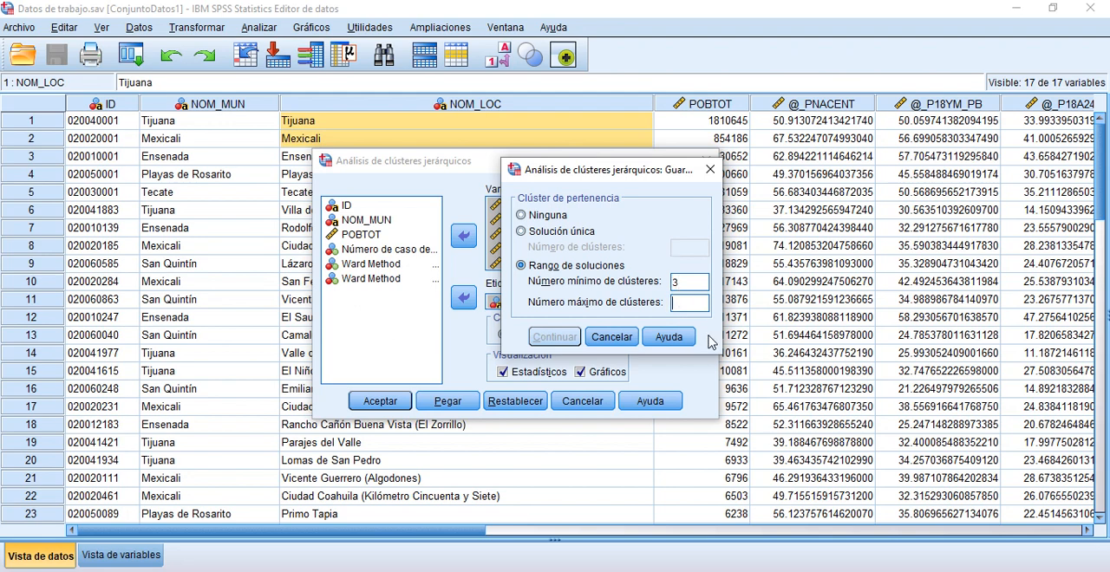
type("4")
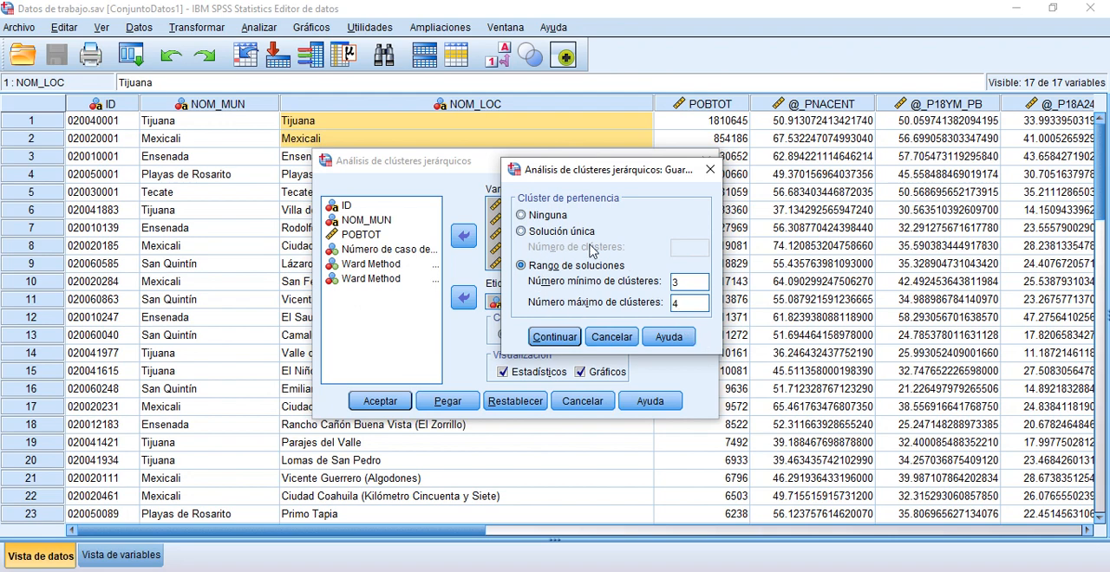
left_click(559, 339)
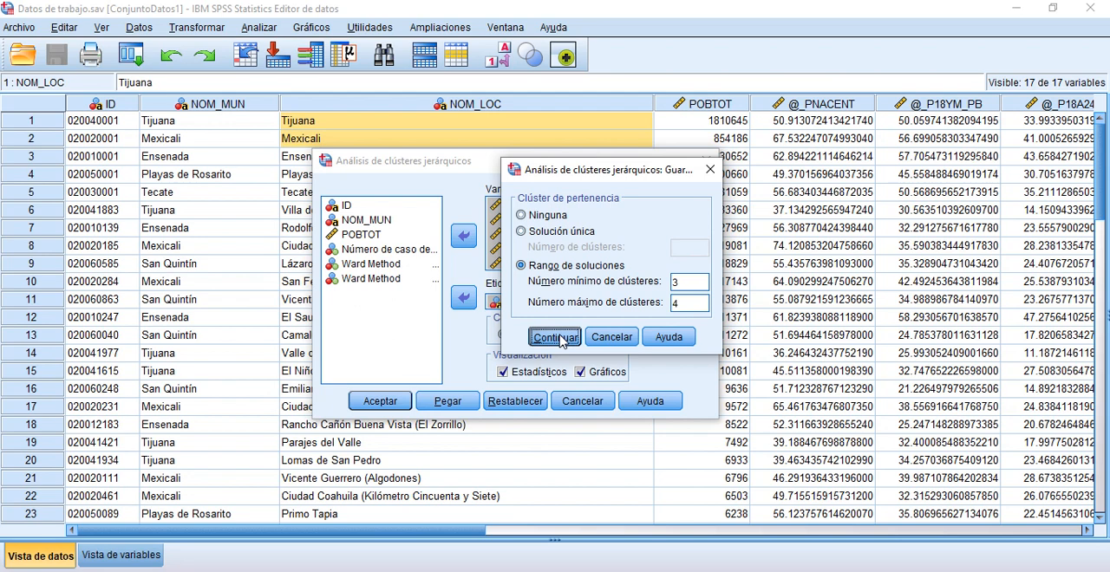
left_click(556, 338)
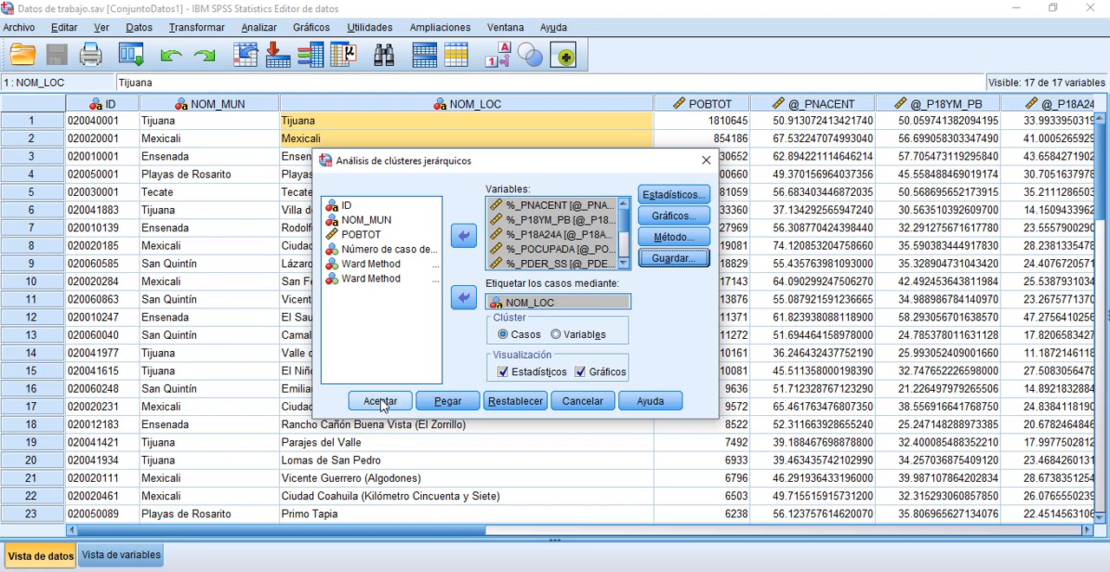
Step: Cancel the hierarchical cluster analysis and view the case processing summary in the existing Resultado_Clúster Jerárquico.spv output
left_click(573, 406)
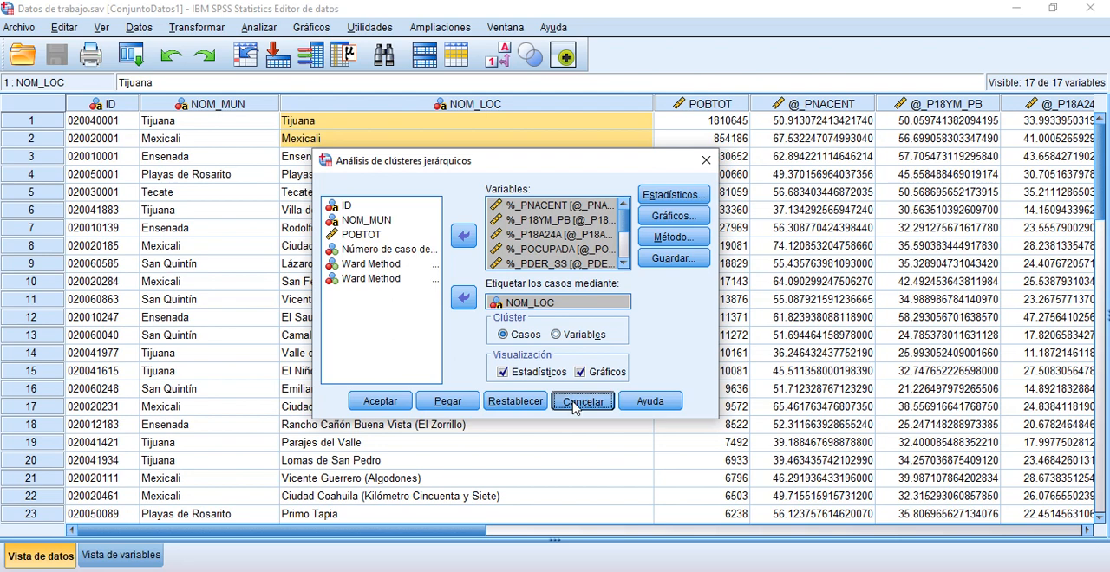
left_click(572, 405)
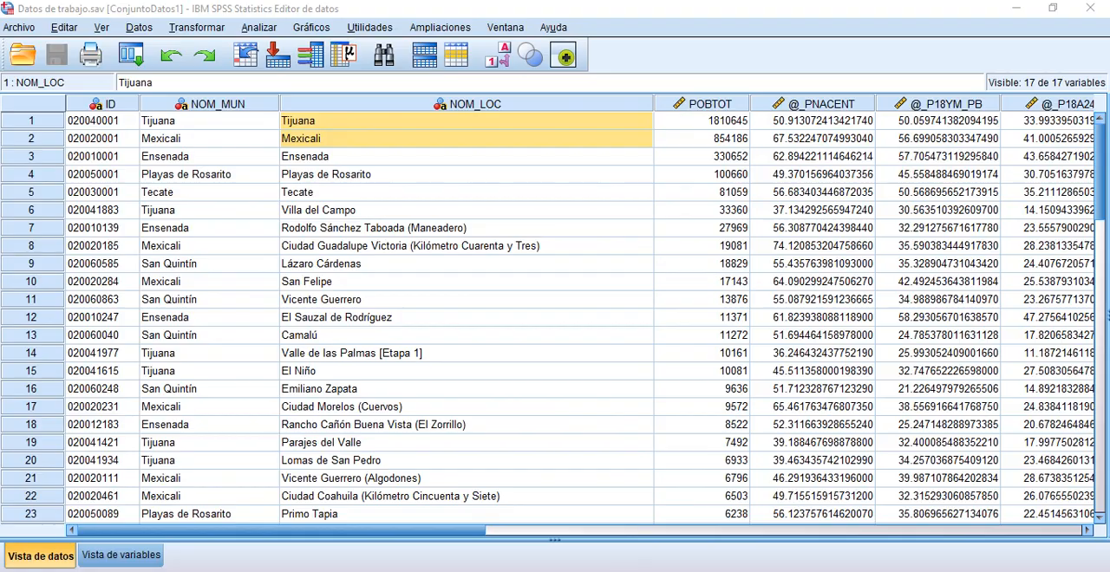
left_click(789, 545)
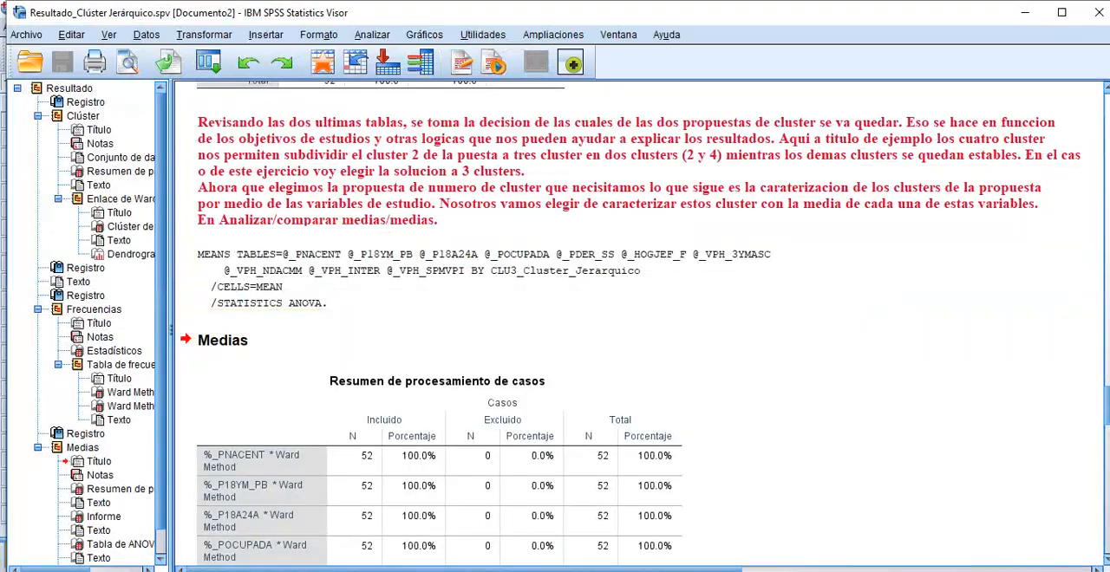
left_click_drag(1106, 403, 1106, 109)
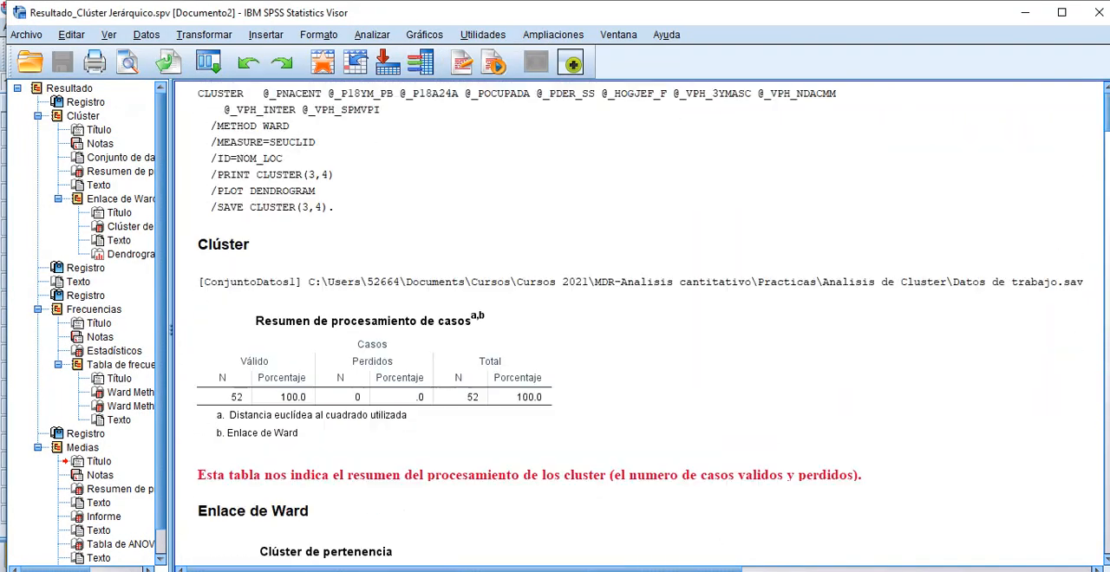
scroll(910, 251, "down", 2)
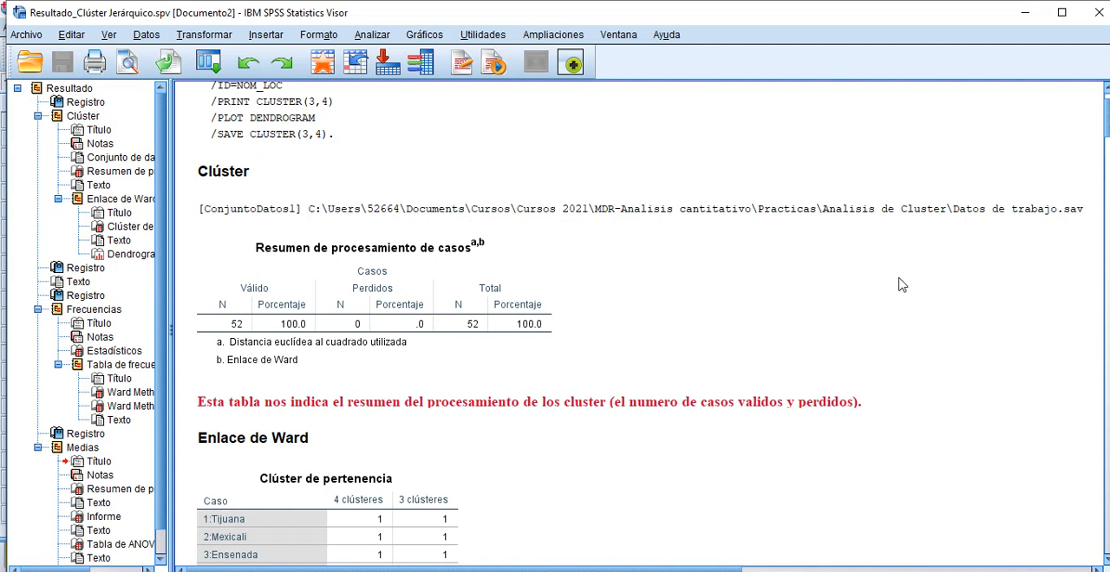
scroll(611, 254, "down", 2)
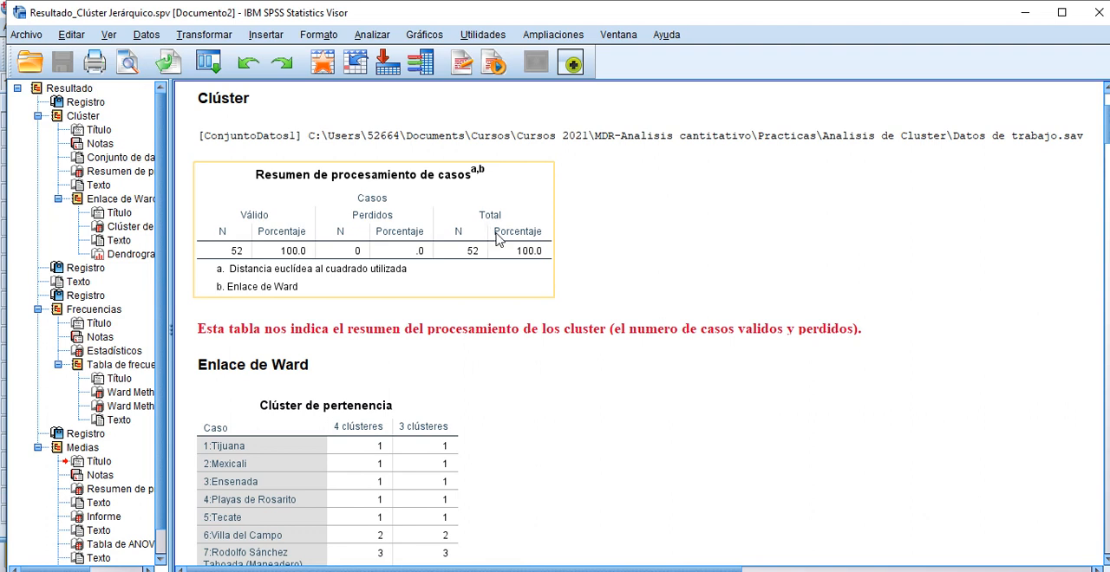
Step: Examine the Clúster de pertenencia table, comparing each locality's assignment in the 4-cluster and 3-cluster solutions through the last case
scroll(507, 239, "down", 6)
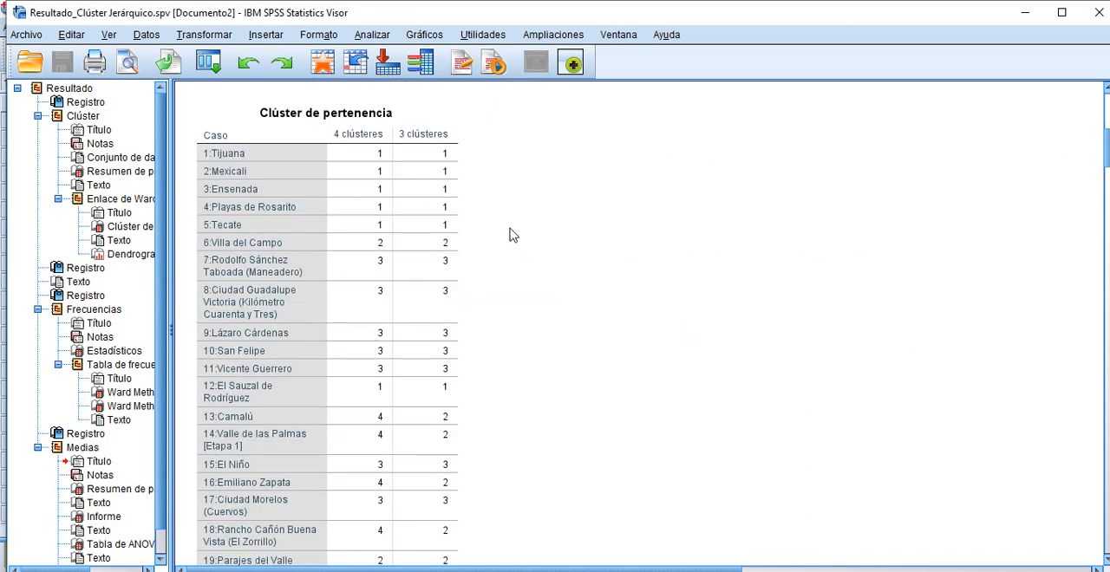
scroll(511, 235, "up", 2)
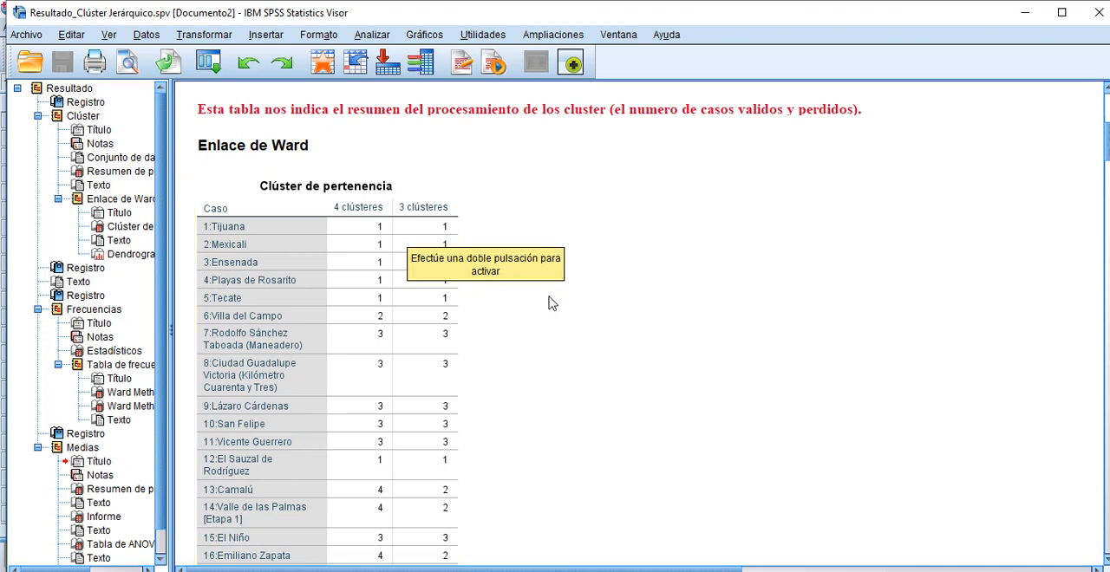
scroll(568, 319, "down", 2)
scroll(570, 319, "down", 2)
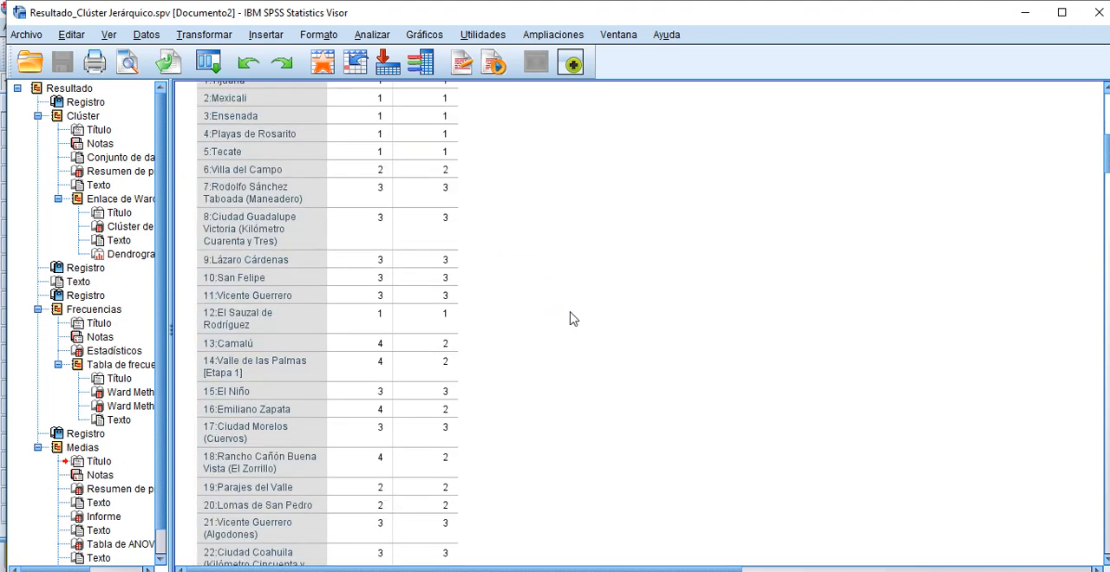
scroll(580, 323, "up", 4)
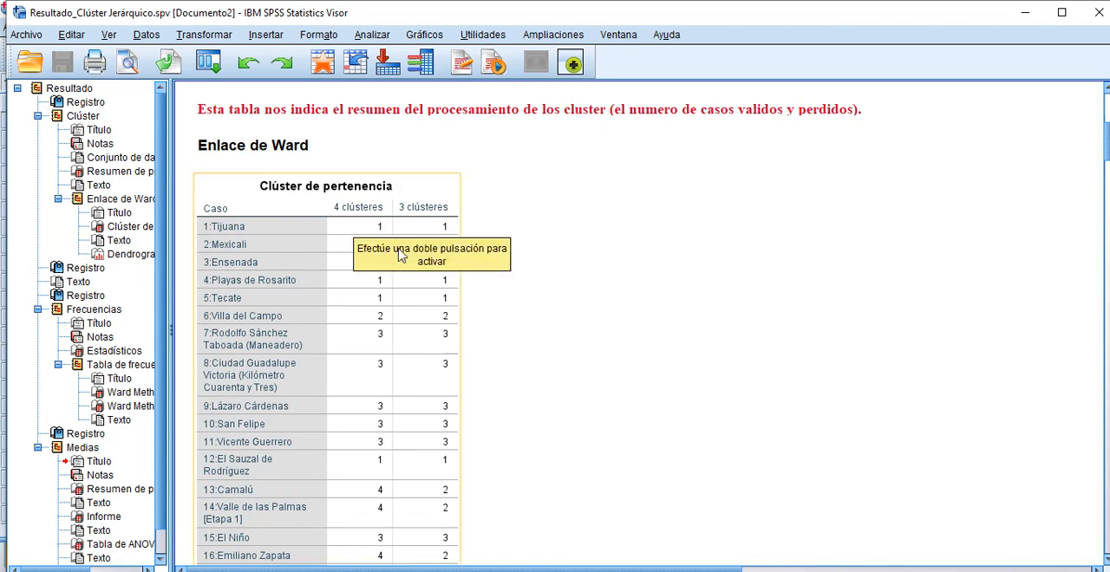
scroll(656, 297, "down", 5)
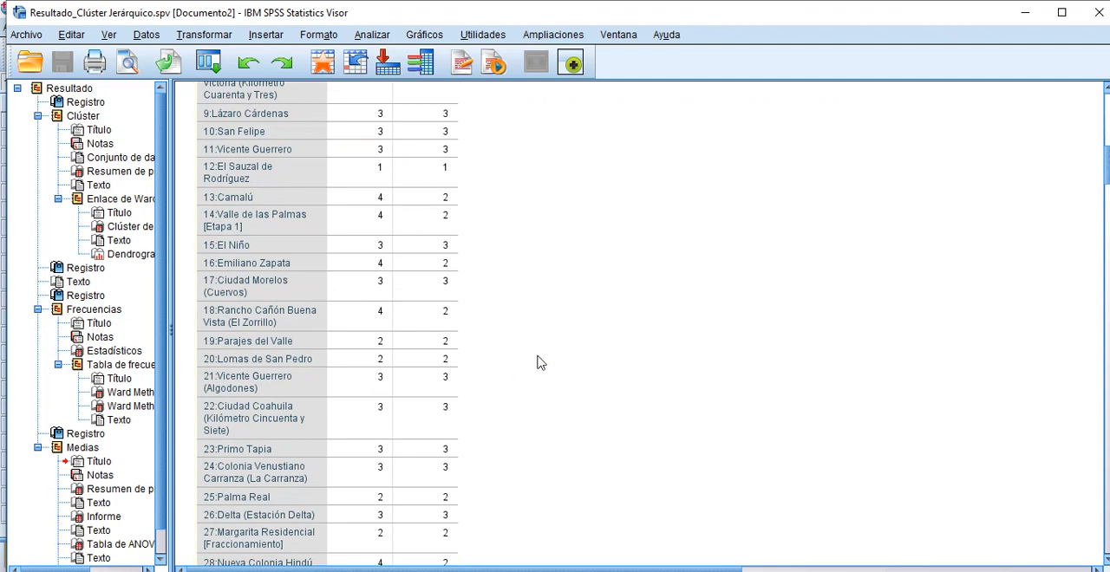
left_click(439, 170)
left_click(493, 328)
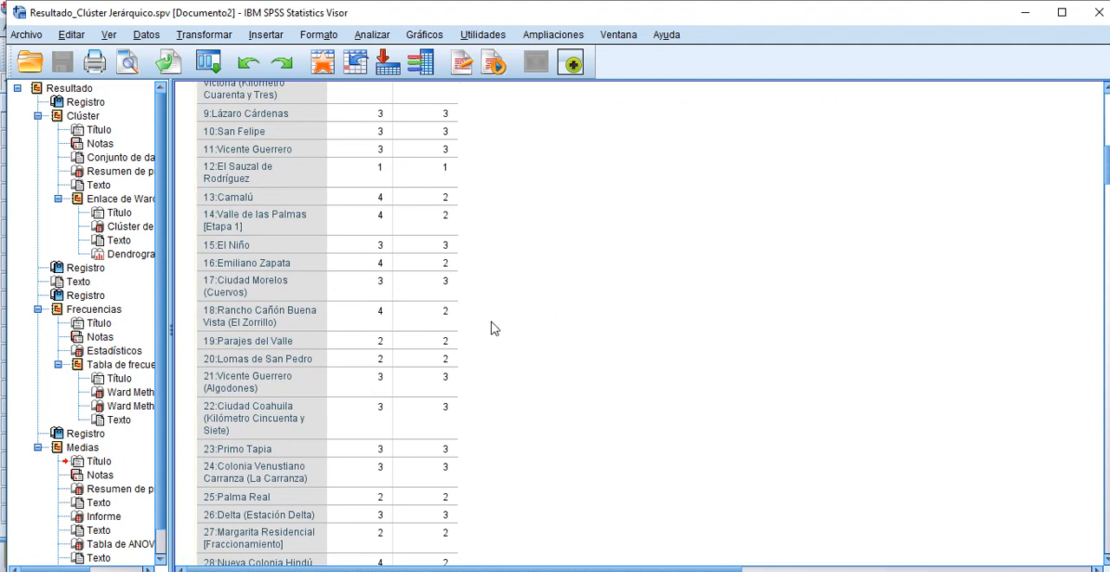
left_click(450, 192)
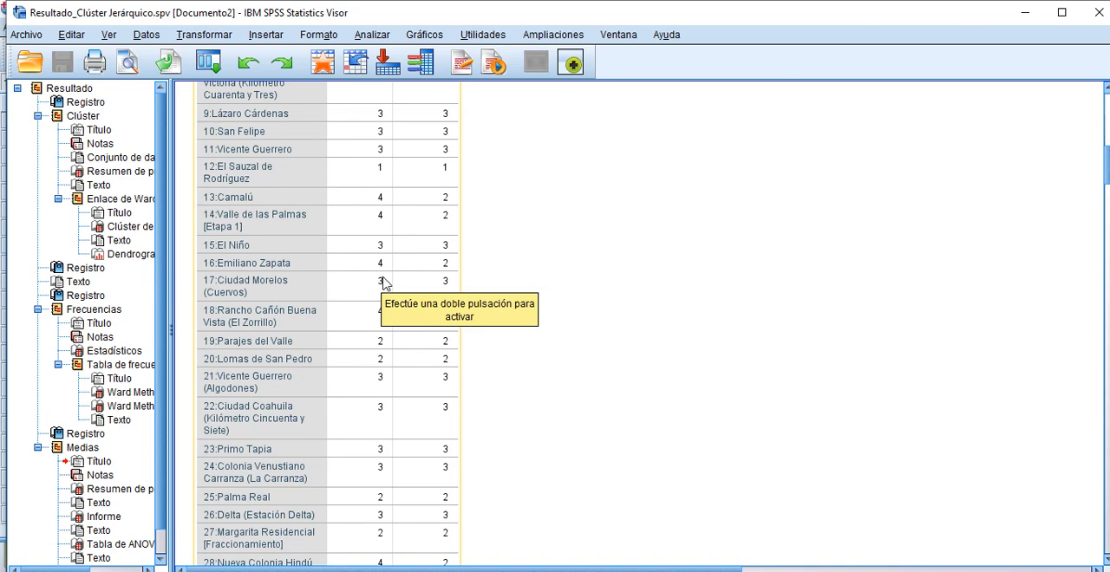
left_click(495, 299)
scroll(517, 302, "down", 10)
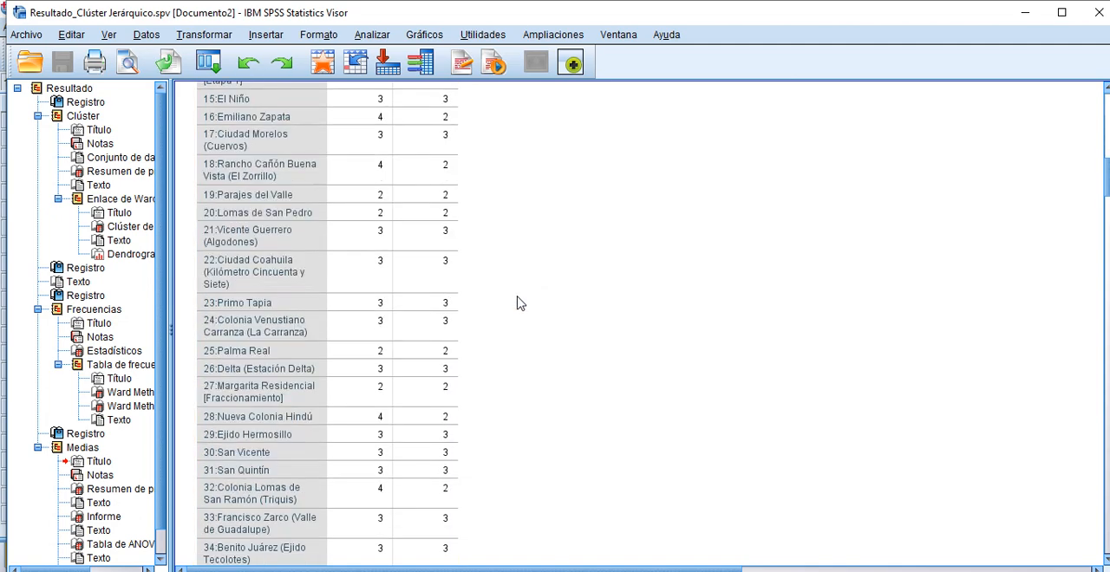
scroll(517, 302, "down", 3)
left_click(421, 305)
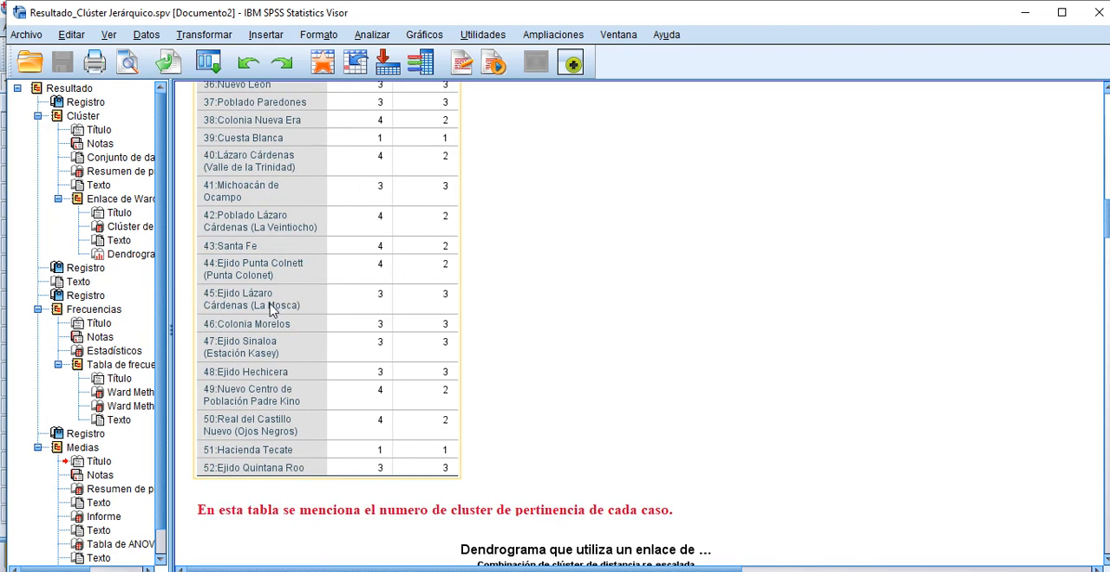
left_click(535, 310)
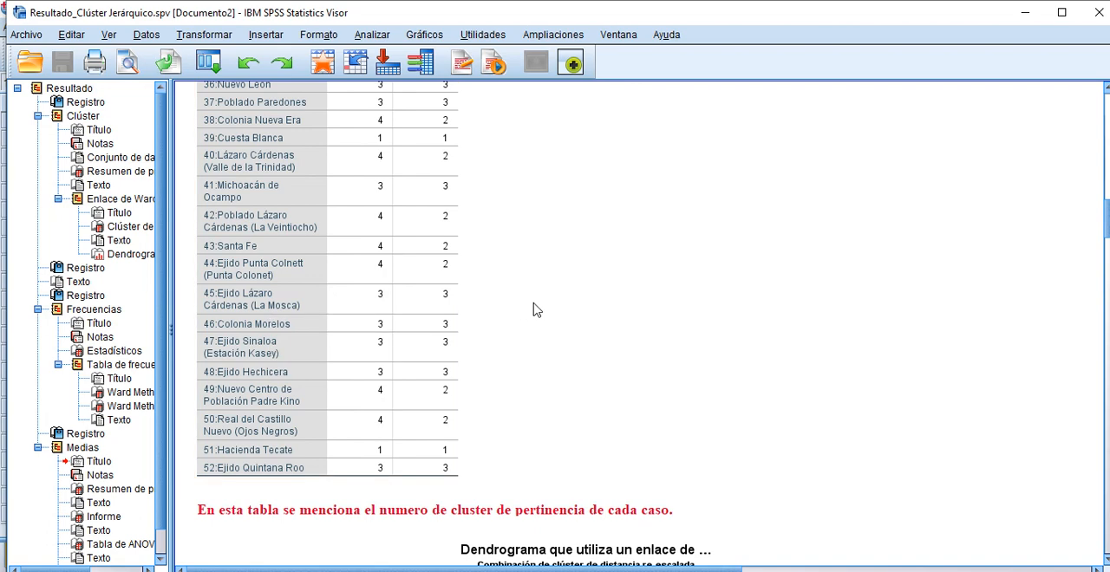
Step: Examine the Ward linkage dendrogram from end to end, following how the localities merge into clusters along the rescaled distance
scroll(535, 310, "down", 2)
scroll(535, 310, "down", 4)
left_click(535, 304)
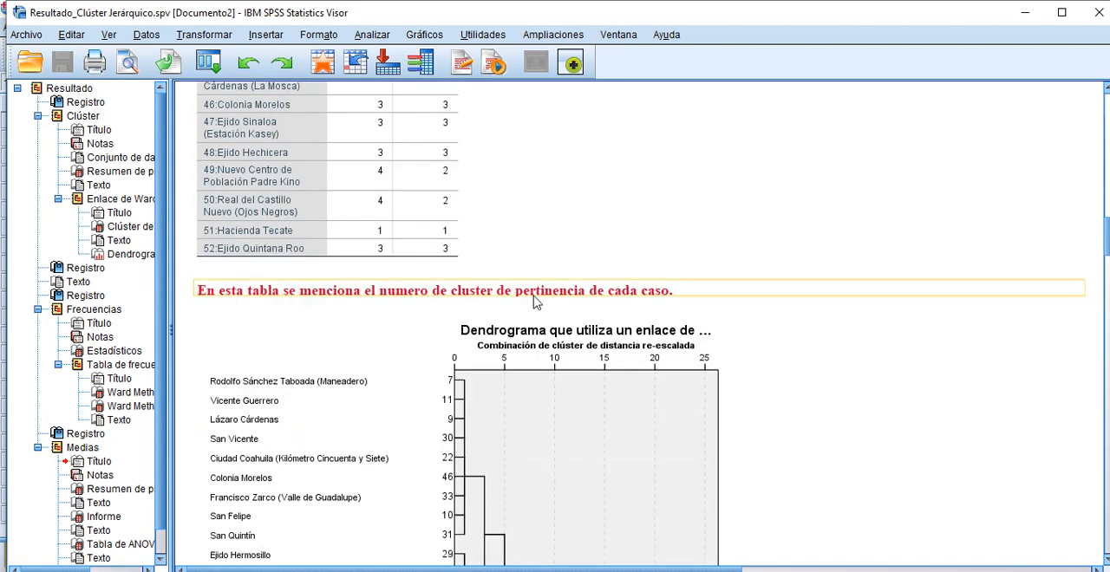
scroll(534, 302, "down", 4)
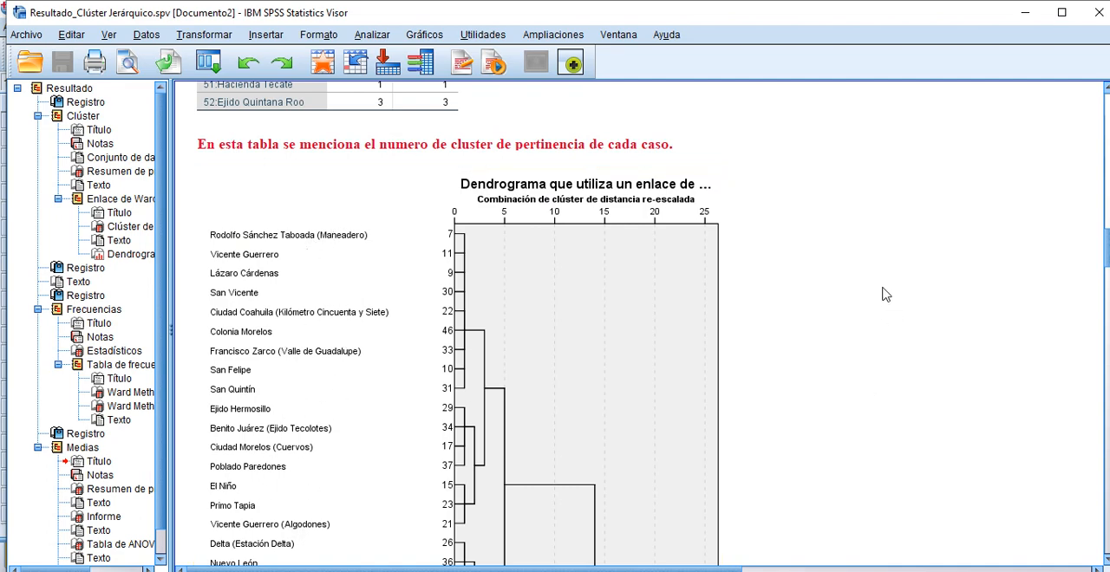
scroll(845, 276, "down", 7)
scroll(845, 276, "down", 7)
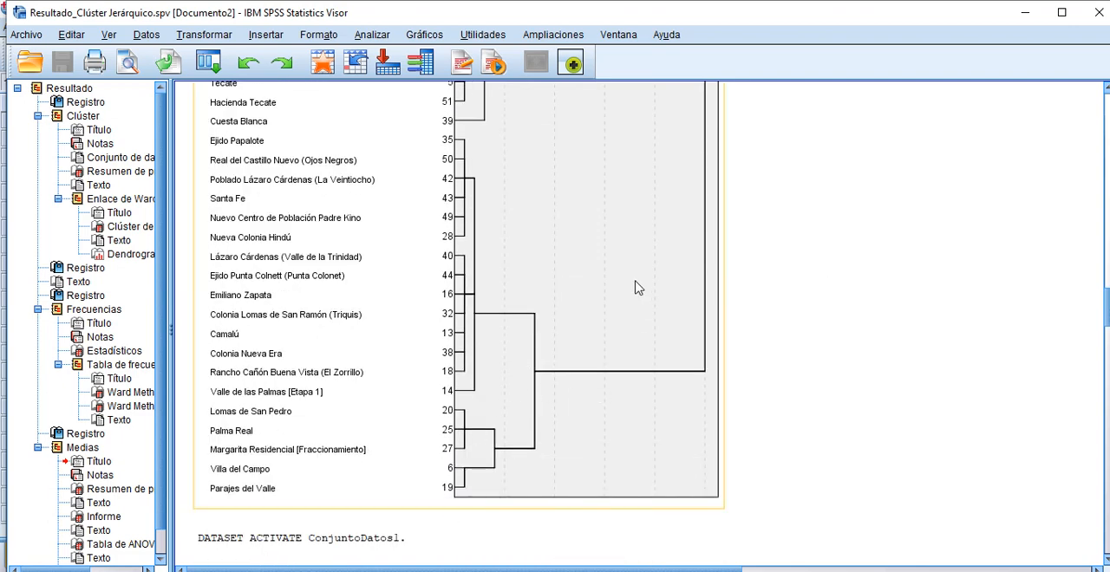
scroll(641, 275, "up", 11)
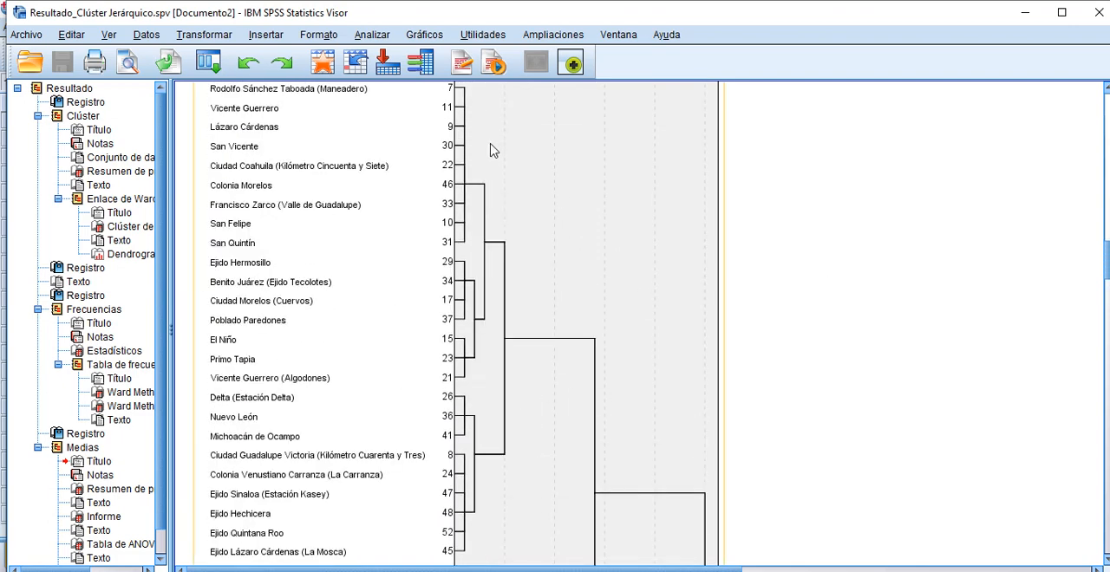
scroll(520, 238, "up", 3)
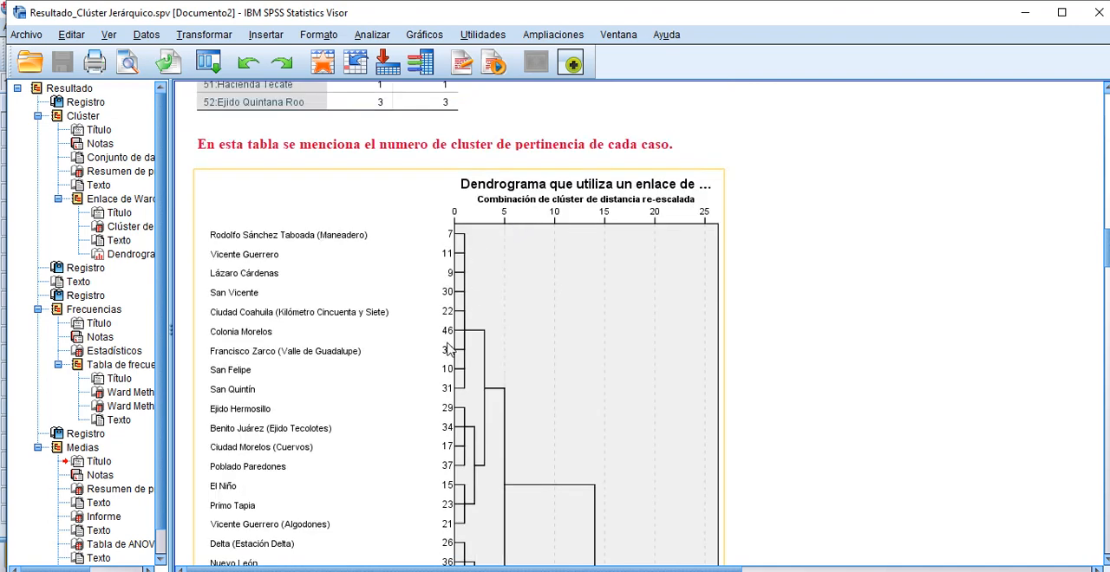
scroll(494, 313, "down", 10)
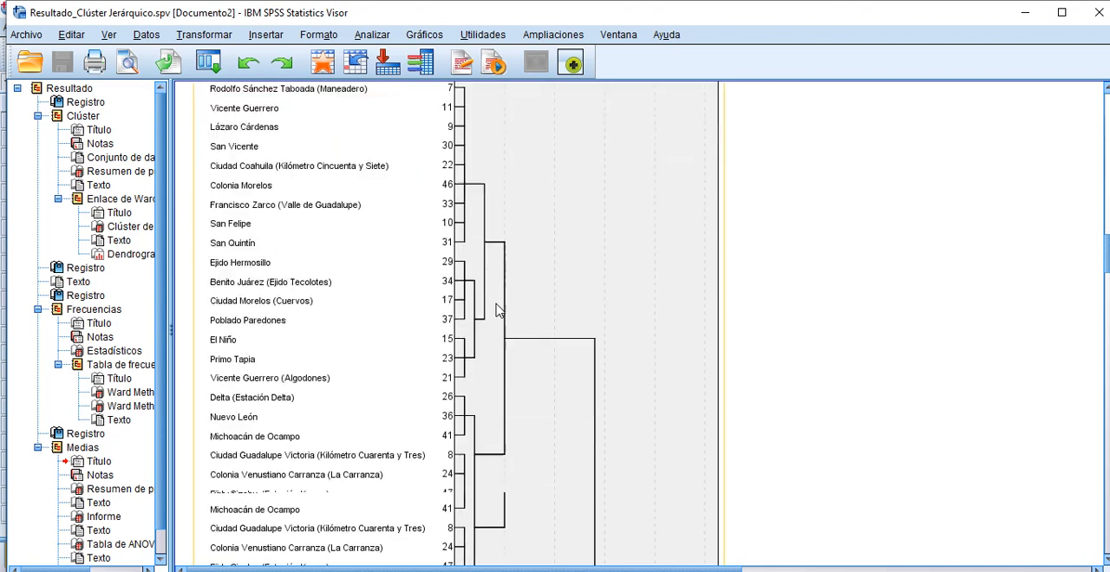
scroll(490, 317, "down", 4)
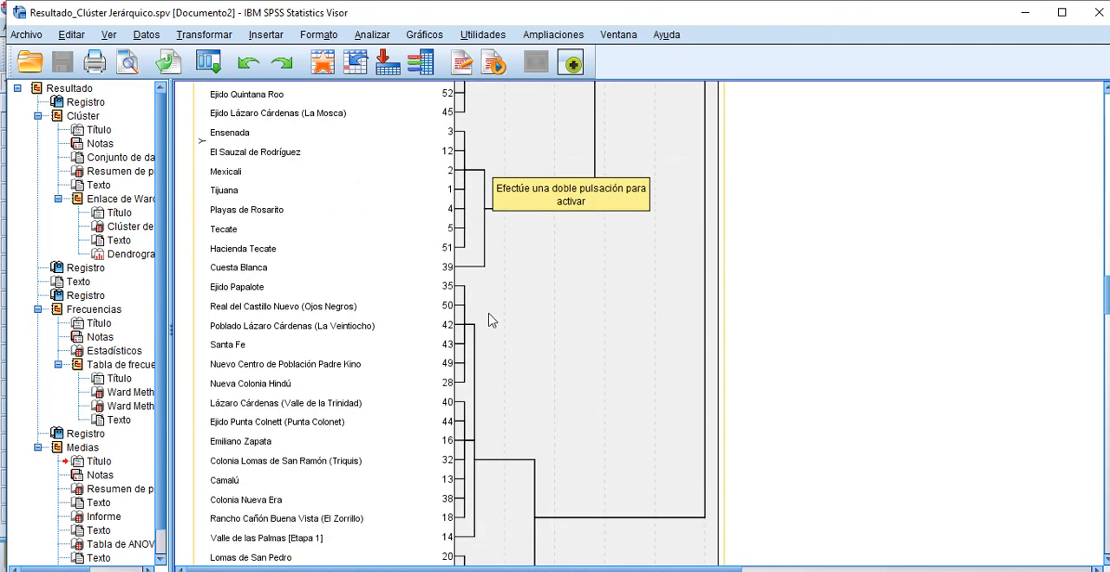
scroll(751, 390, "up", 3)
scroll(751, 390, "up", 3)
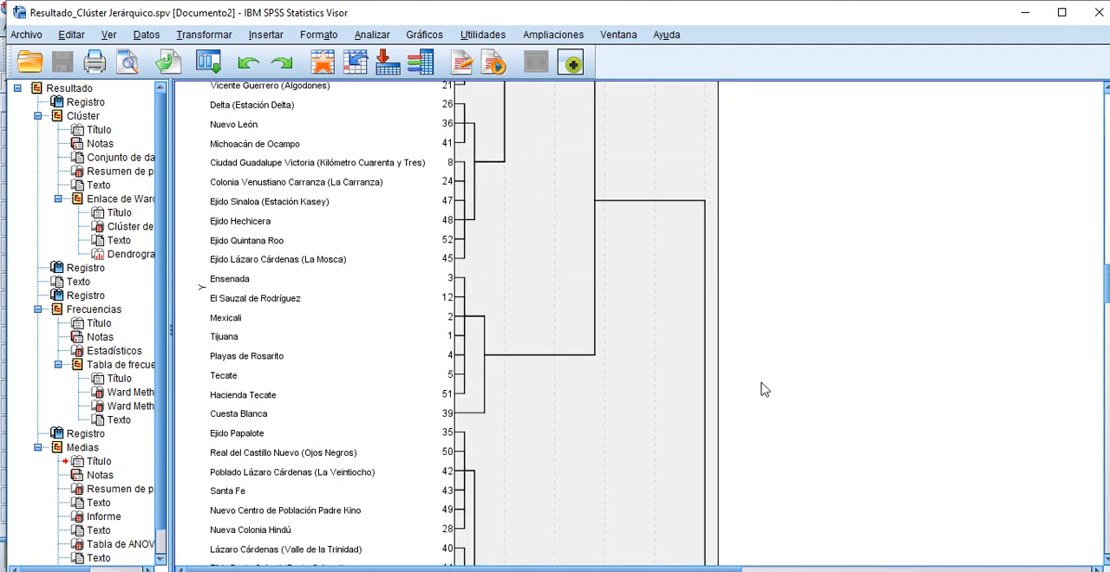
scroll(763, 390, "down", 2)
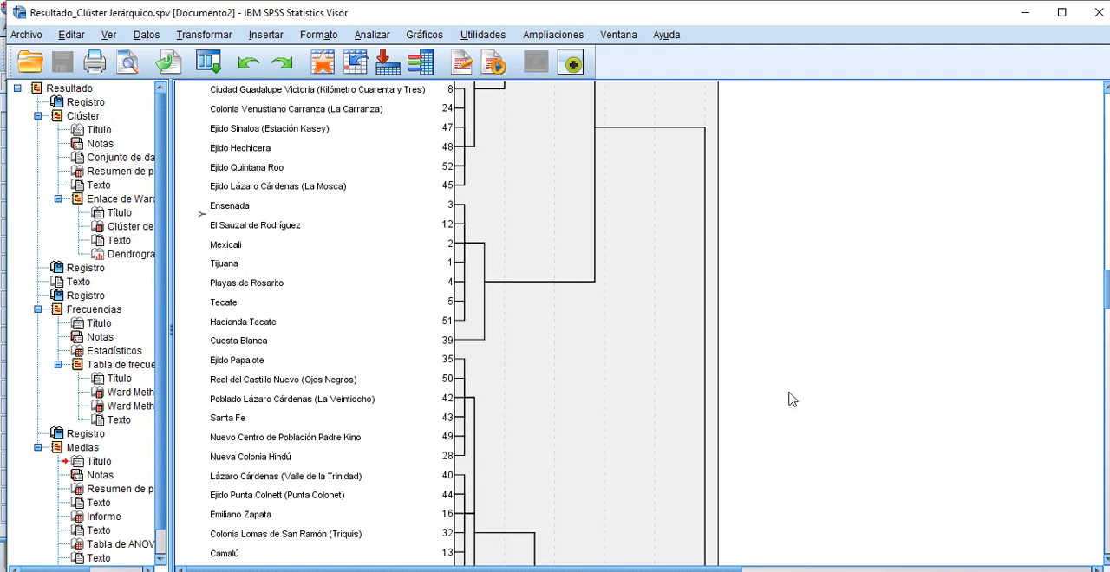
scroll(774, 298, "up", 2)
scroll(775, 297, "down", 2)
left_click(701, 130)
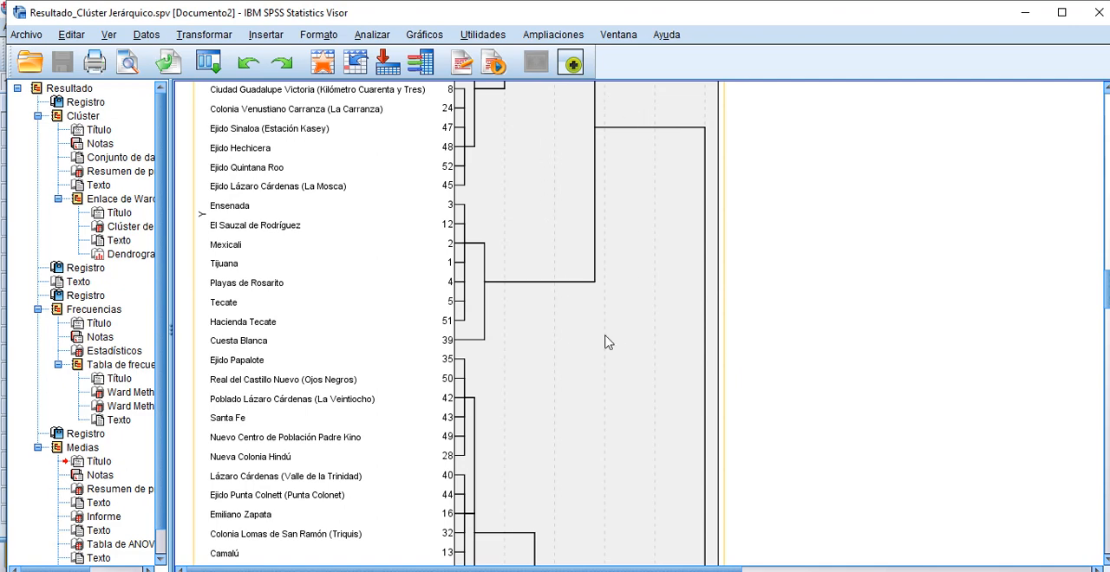
scroll(620, 379, "down", 3)
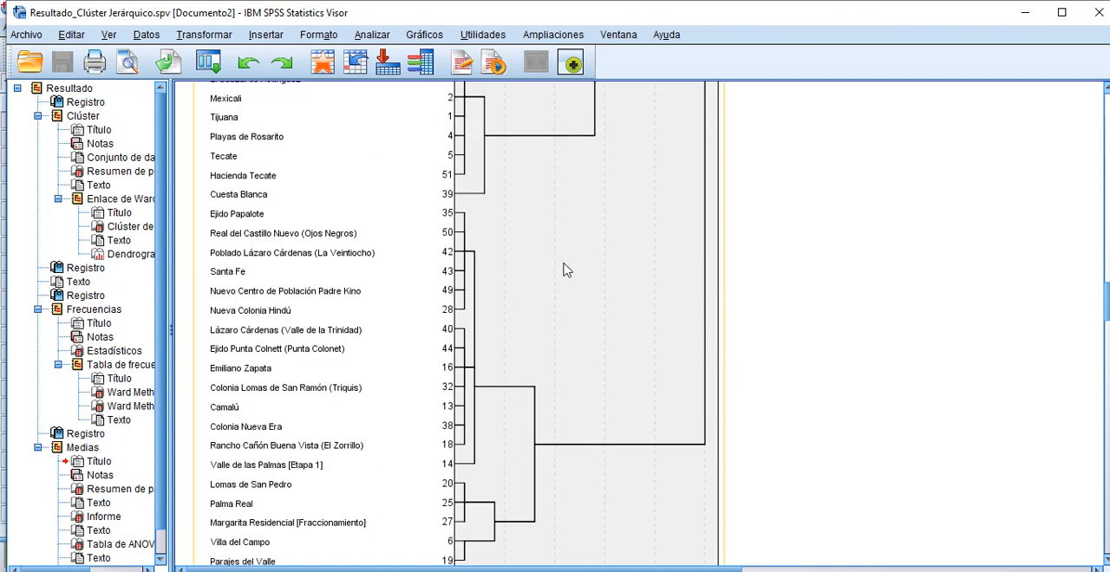
scroll(590, 295, "up", 7)
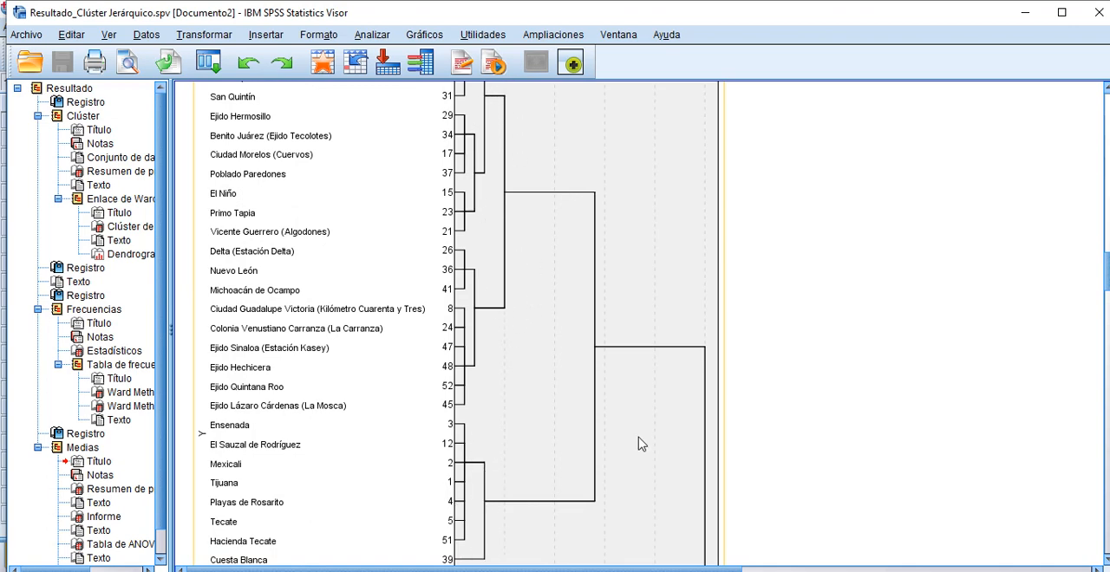
scroll(640, 443, "down", 8)
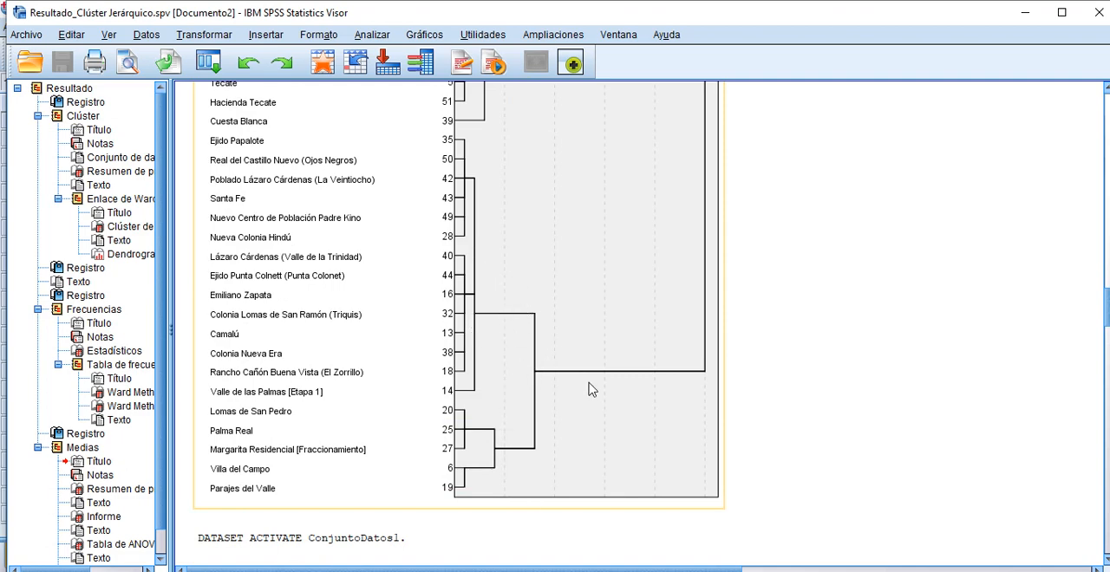
scroll(588, 389, "up", 9)
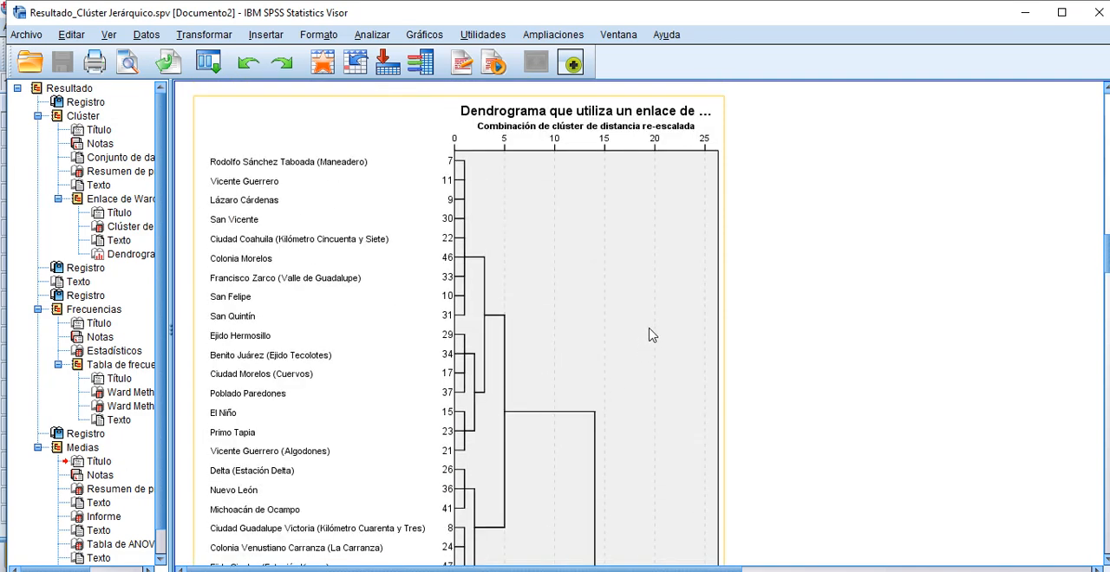
Step: Examine the dendrogram's two main branches, comparing the groups from its first locality through Cuesta Blanca with those from Ejido Papalote through Parajes del Valle
scroll(652, 335, "down", 3)
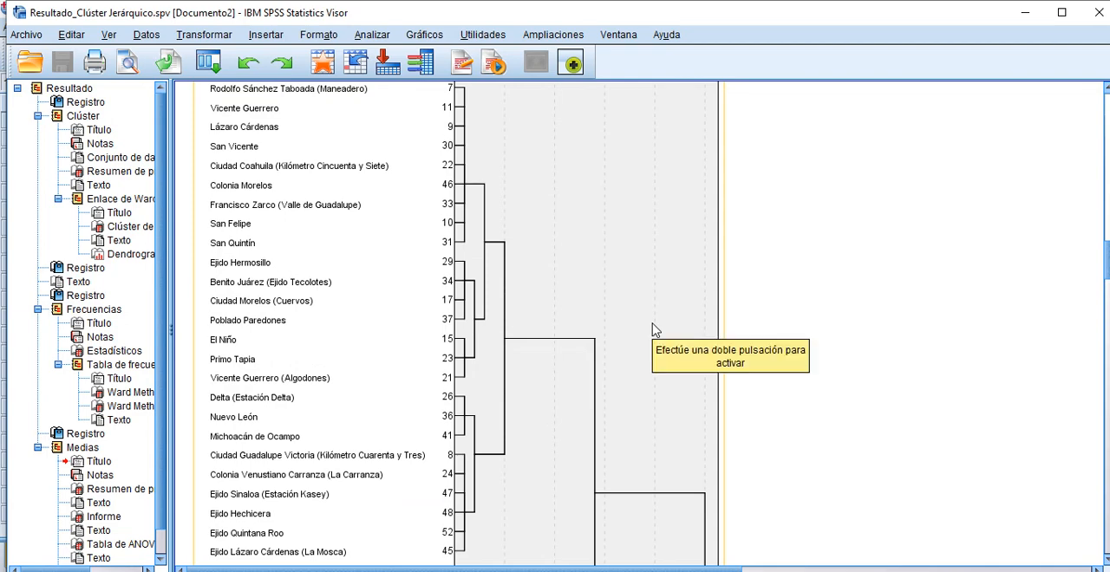
scroll(659, 328, "down", 9)
scroll(655, 319, "up", 5)
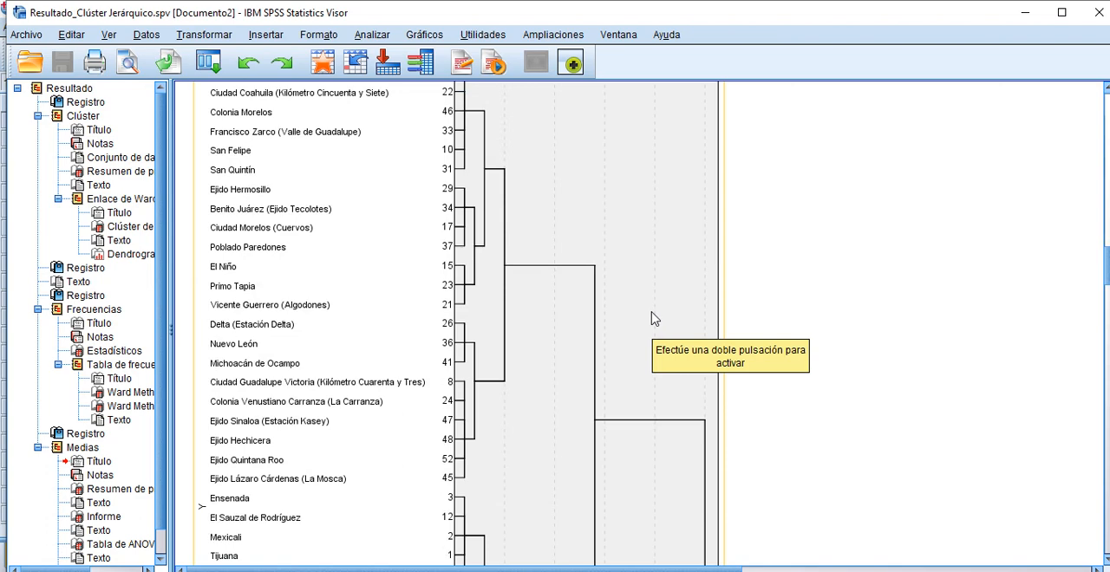
scroll(654, 312, "down", 5)
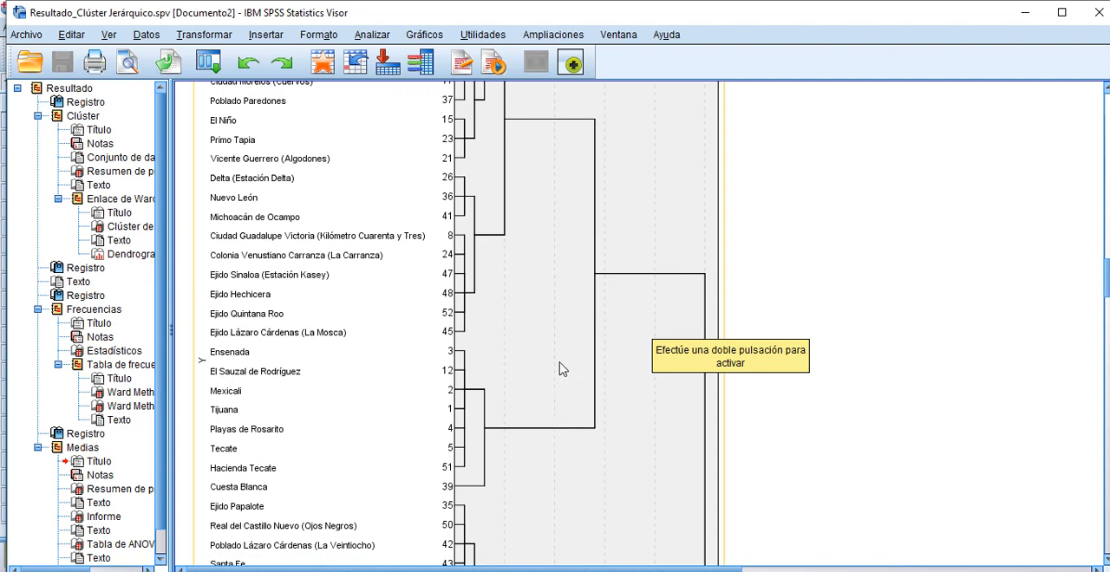
scroll(624, 416, "down", 3)
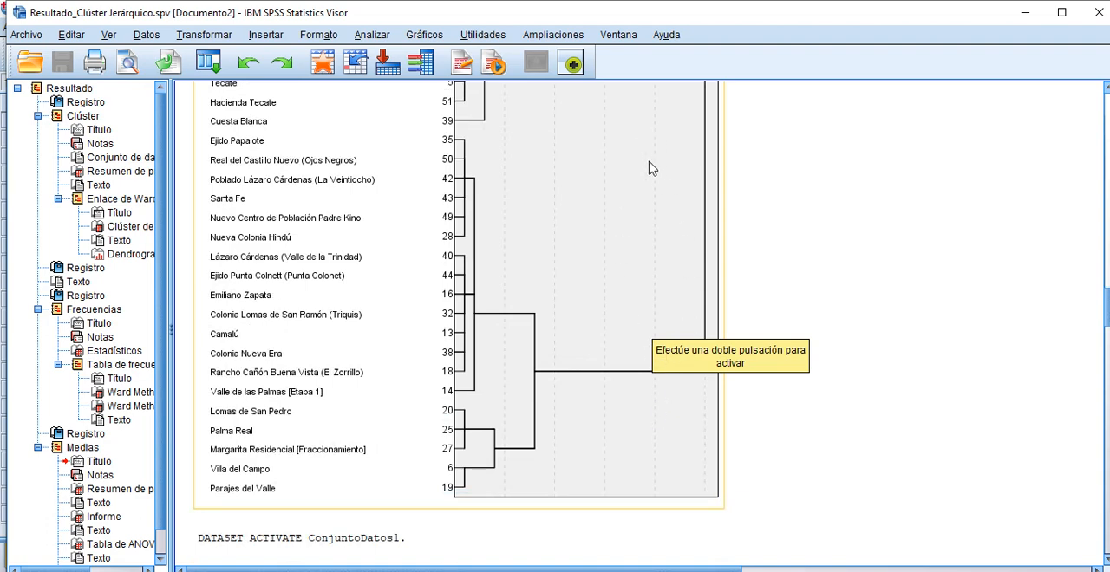
scroll(620, 240, "up", 4)
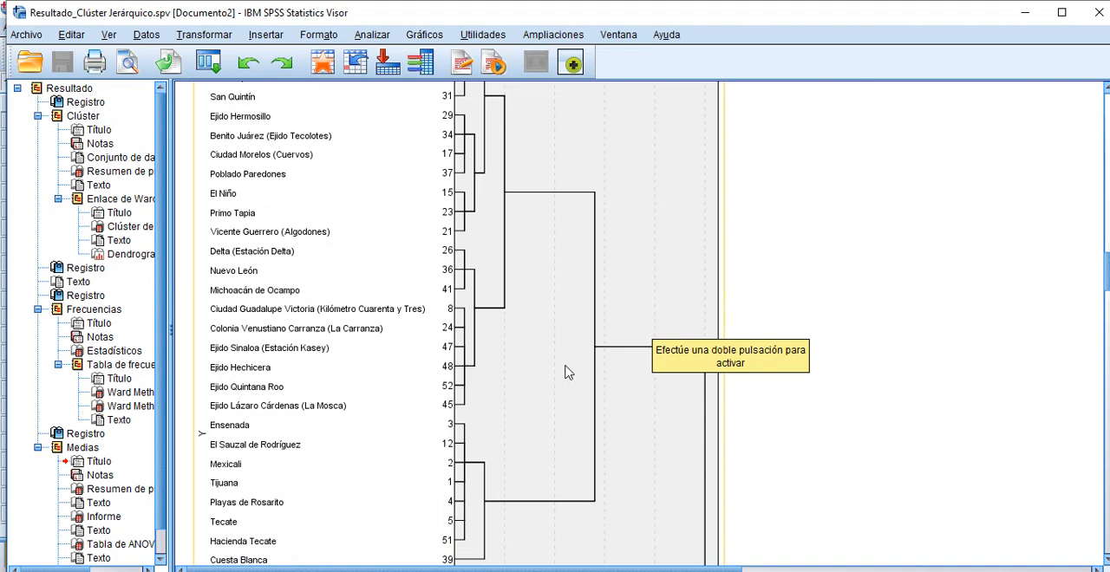
scroll(571, 249, "down", 1)
scroll(570, 248, "down", 1)
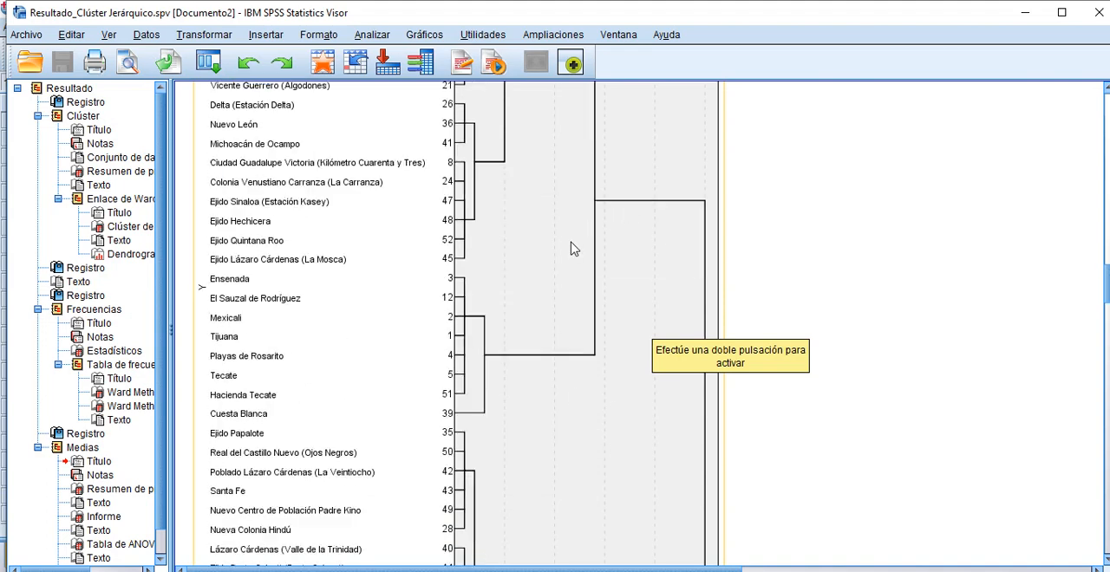
scroll(587, 229, "down", 4)
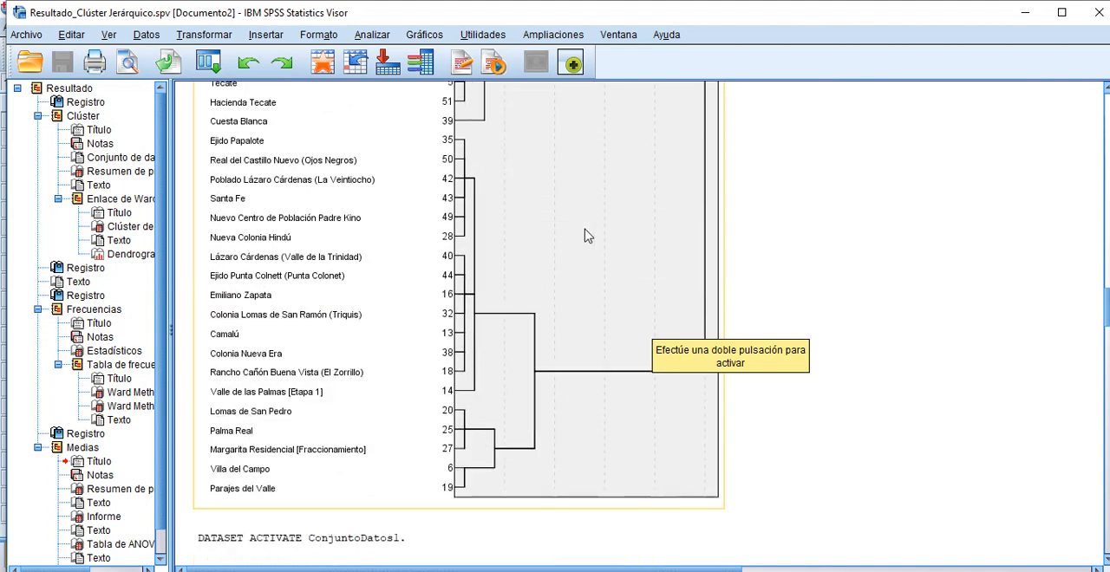
scroll(585, 217, "up", 5)
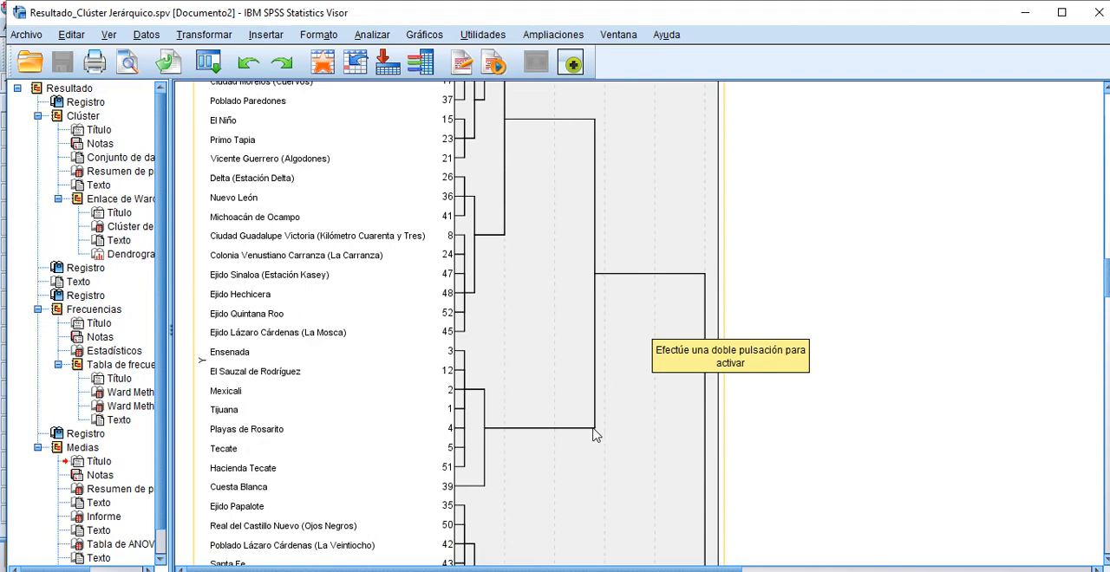
scroll(581, 266, "down", 5)
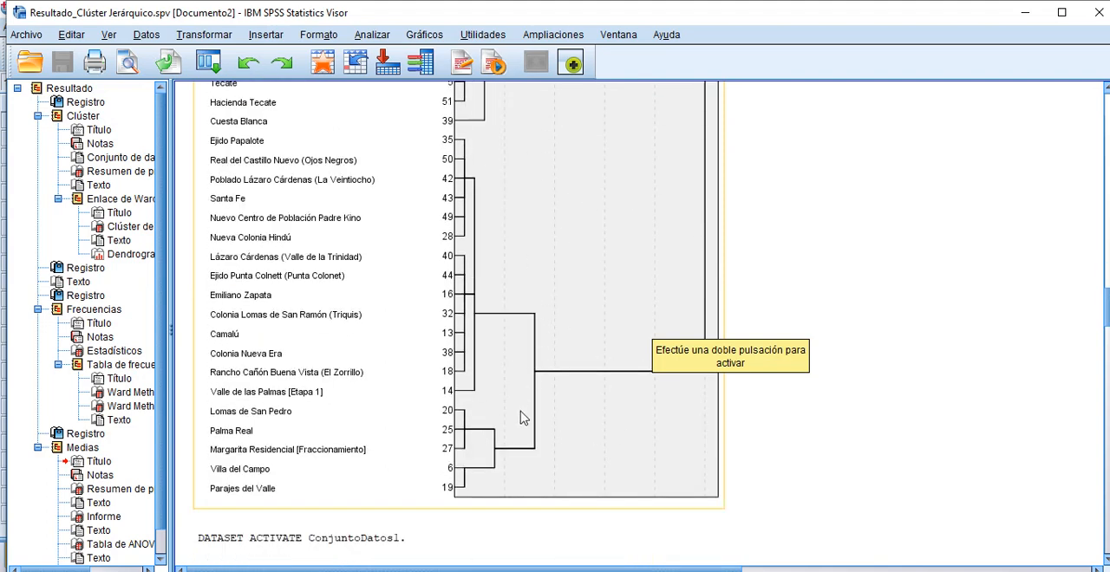
scroll(543, 217, "up", 6)
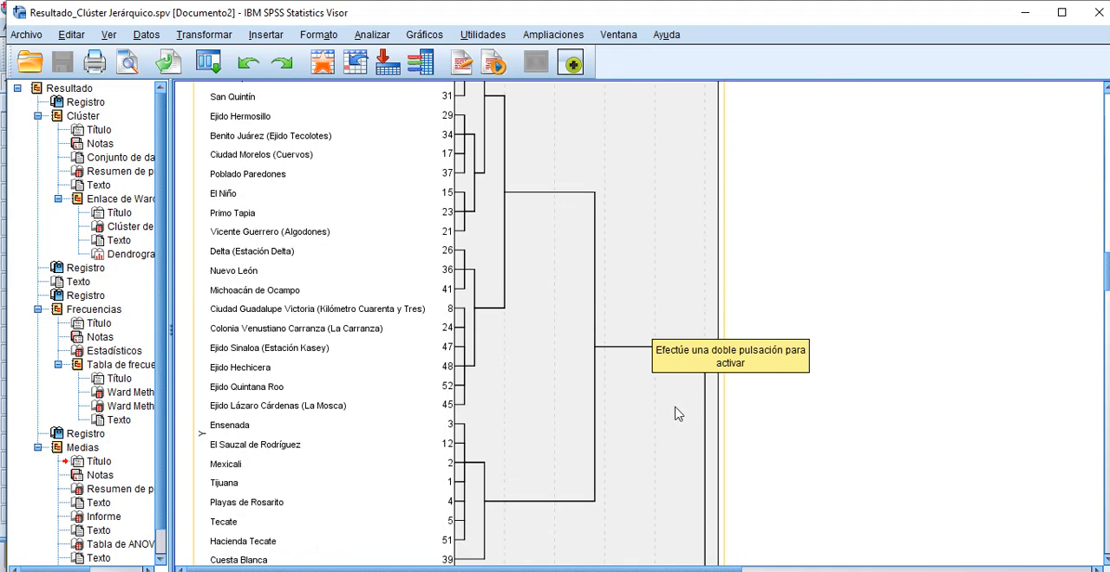
Step: Compare the rescaled distances at which the dendrogram's large groups join to judge where to cut it into clusters
scroll(674, 417, "down", 1)
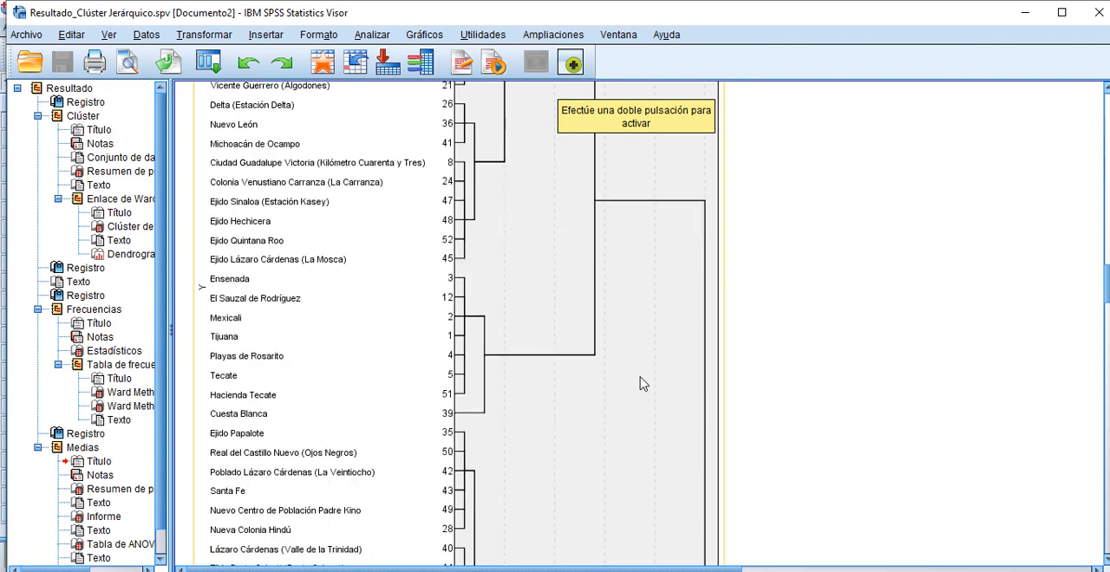
scroll(639, 379, "down", 5)
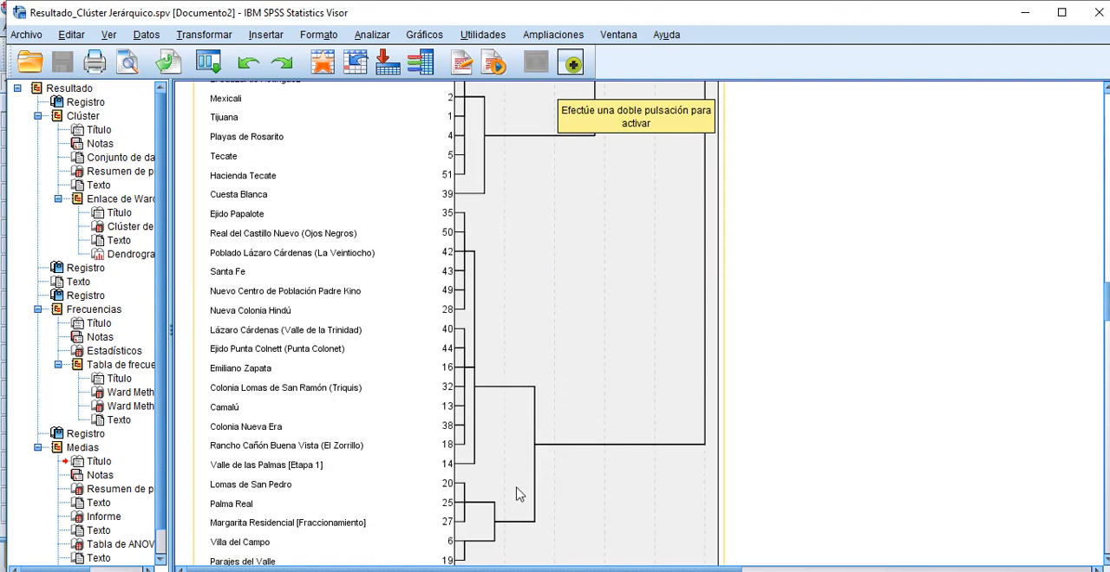
scroll(582, 380, "up", 6)
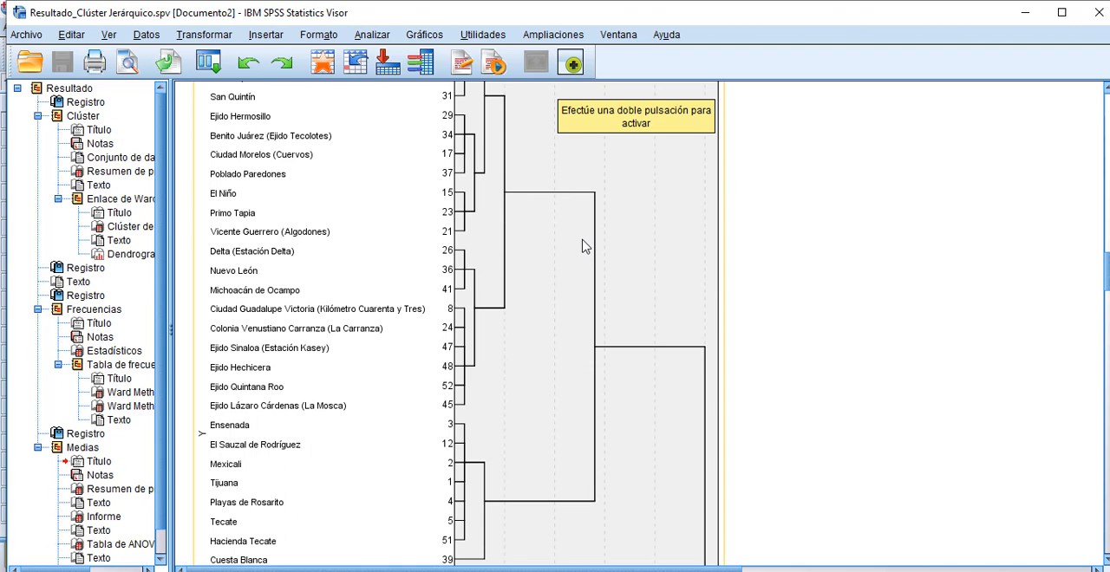
scroll(625, 292, "down", 3)
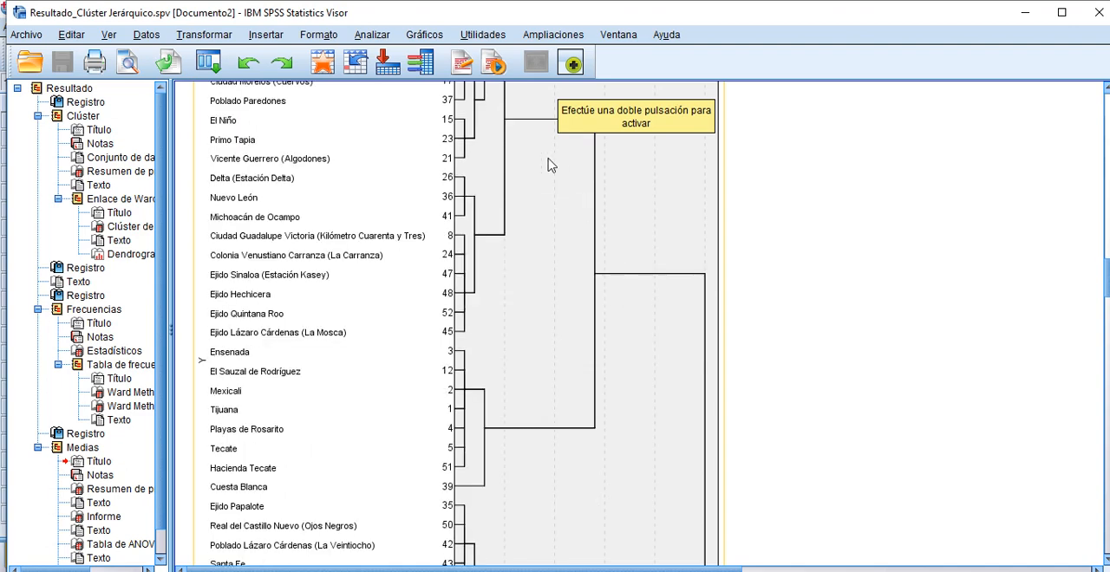
scroll(653, 252, "down", 18)
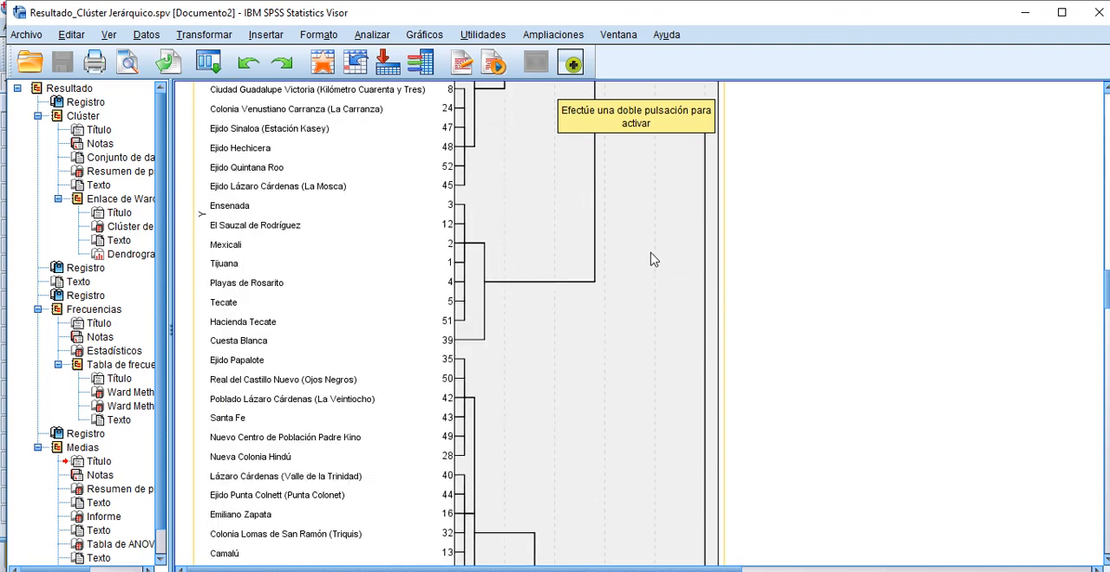
scroll(653, 254, "up", 6)
scroll(643, 272, "up", 7)
scroll(638, 286, "down", 7)
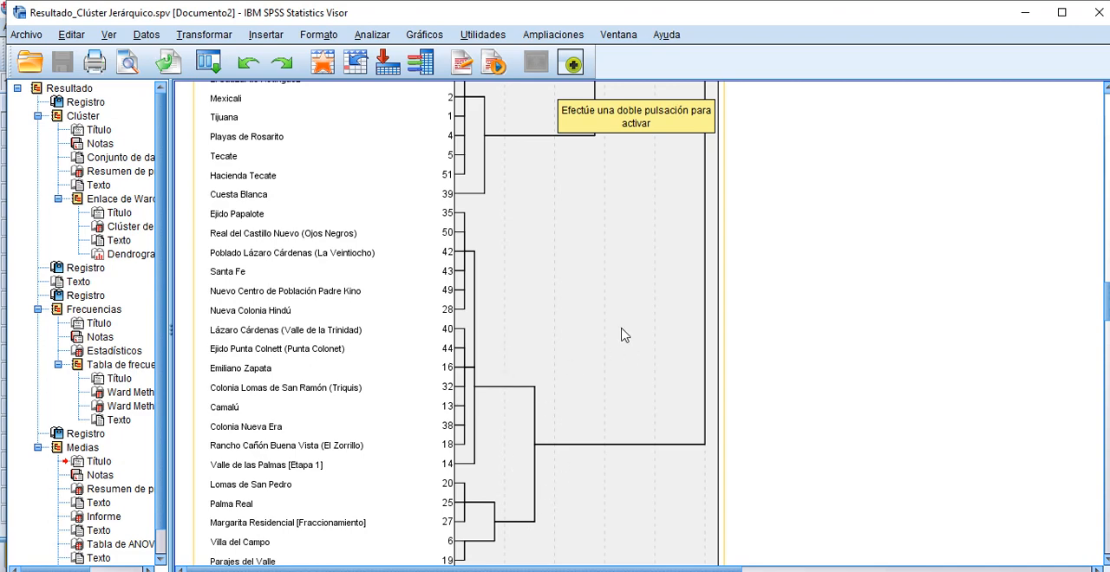
scroll(624, 335, "up", 8)
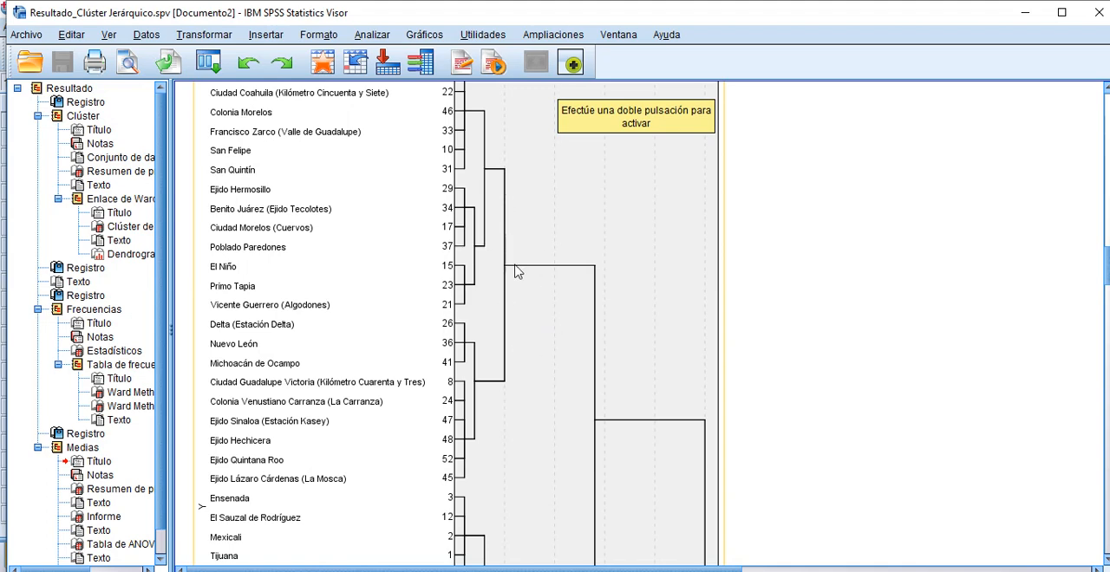
scroll(577, 245, "down", 3)
scroll(583, 394, "down", 4)
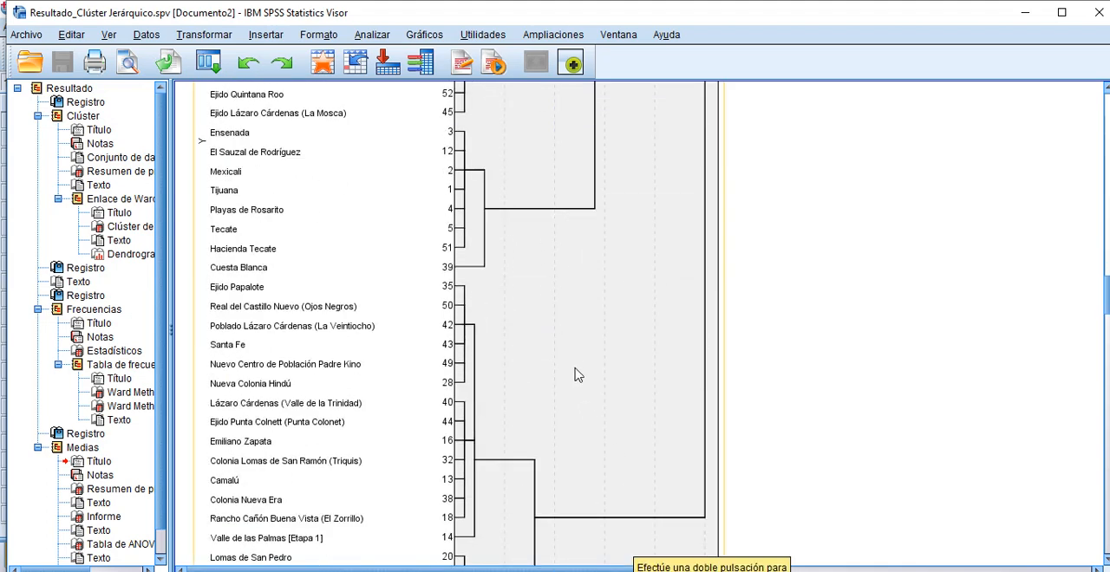
scroll(572, 342, "down", 1)
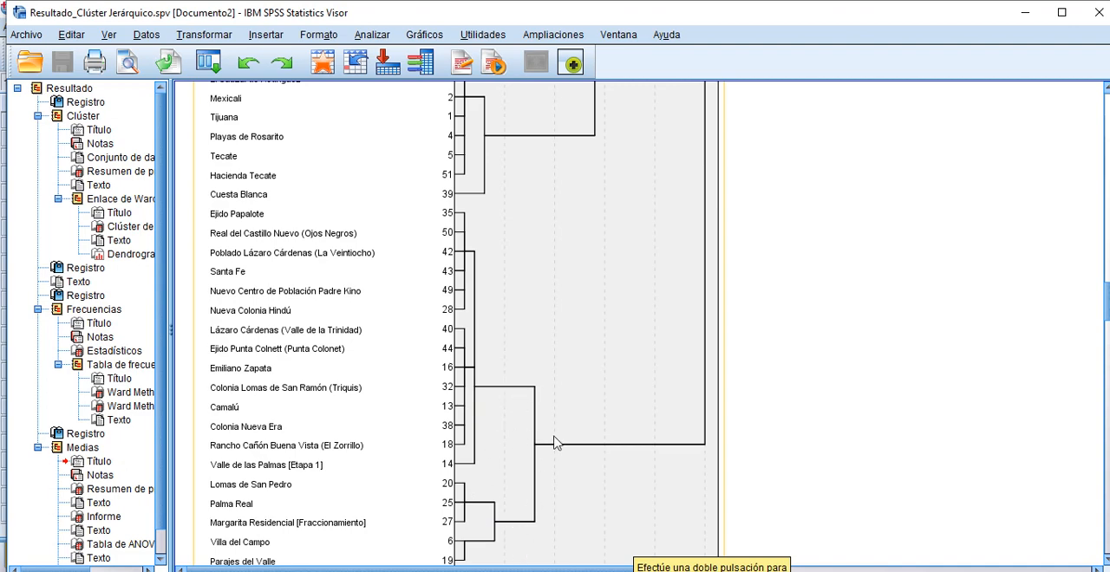
scroll(555, 443, "up", 8)
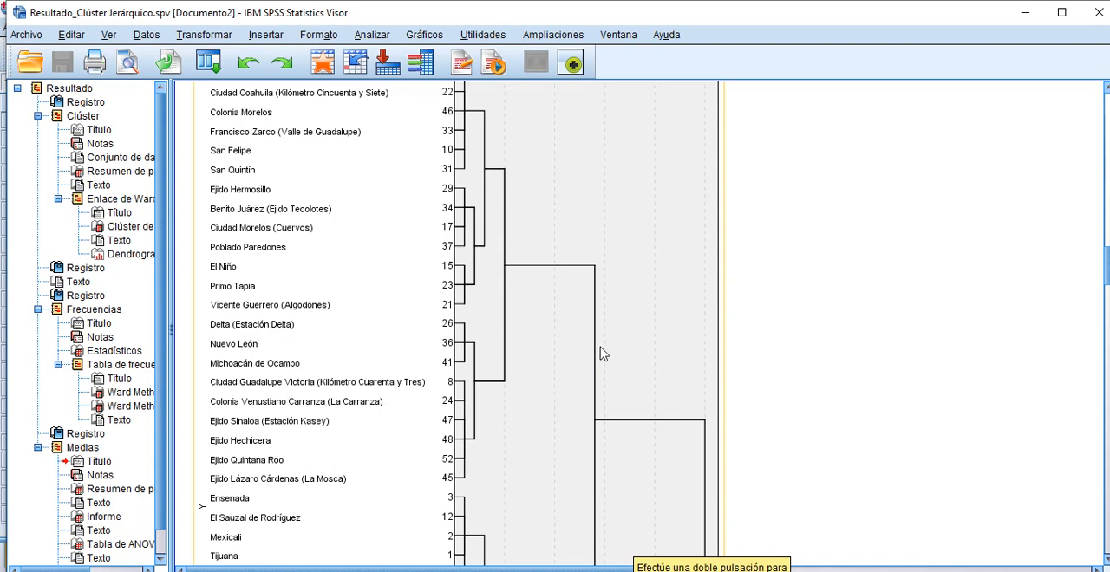
scroll(604, 349, "down", 4)
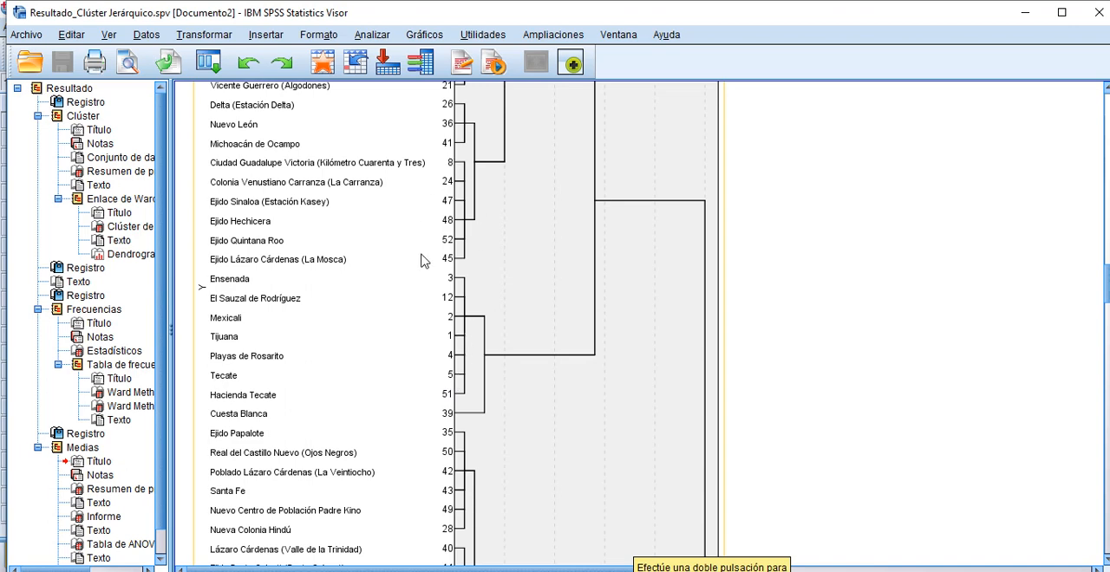
Step: Trace which localities belong to each dendrogram cluster, checking the Ensenada to Cuesta Blanca group against the groups above and below it
scroll(433, 260, "up", 10)
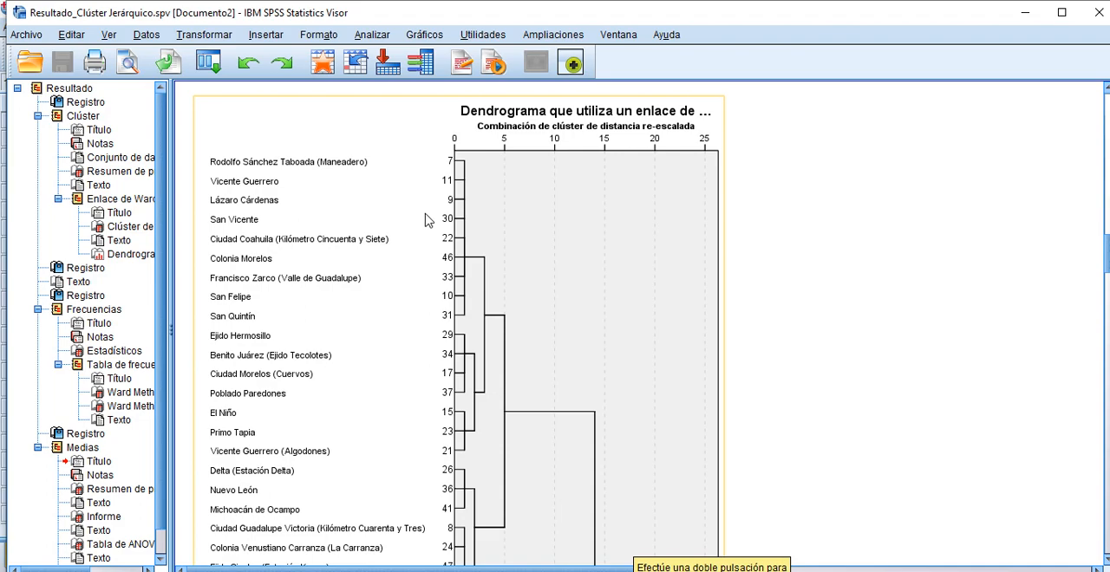
scroll(464, 265, "down", 15)
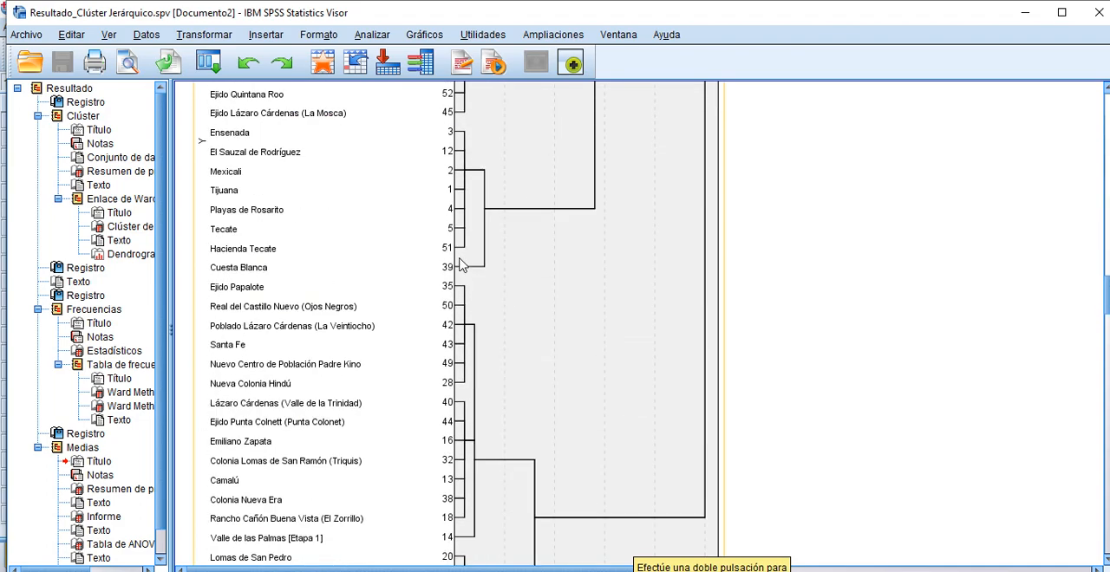
scroll(464, 265, "down", 6)
scroll(463, 265, "up", 17)
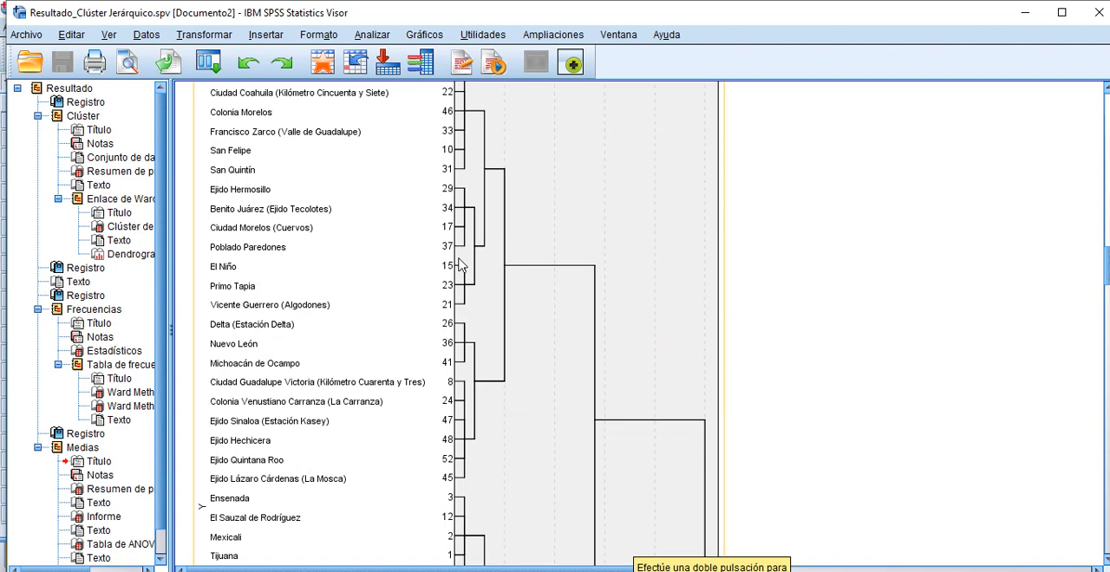
scroll(460, 265, "down", 12)
scroll(464, 267, "up", 10)
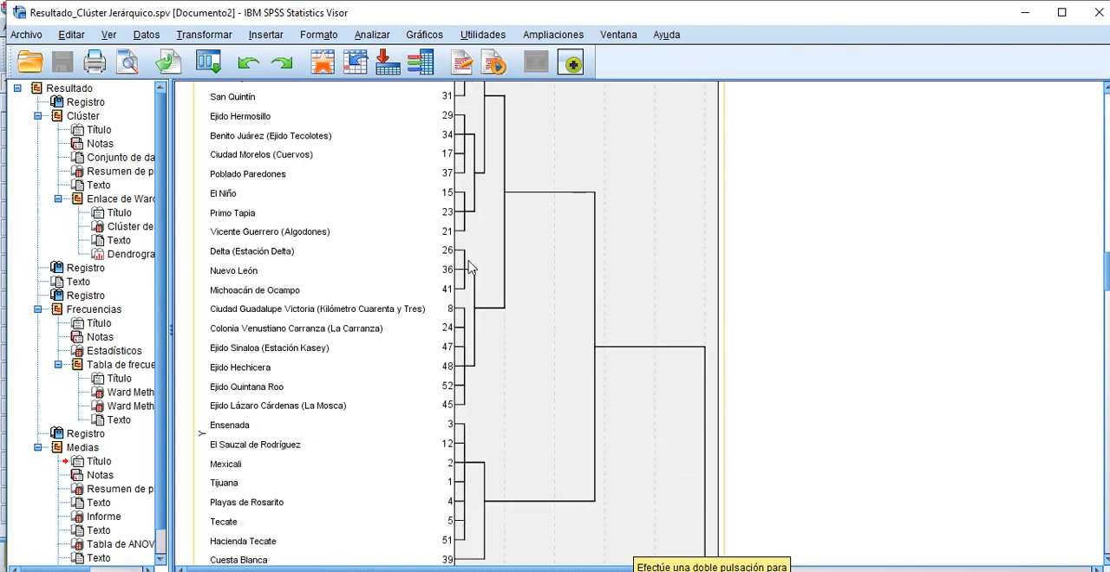
scroll(468, 269, "up", 3)
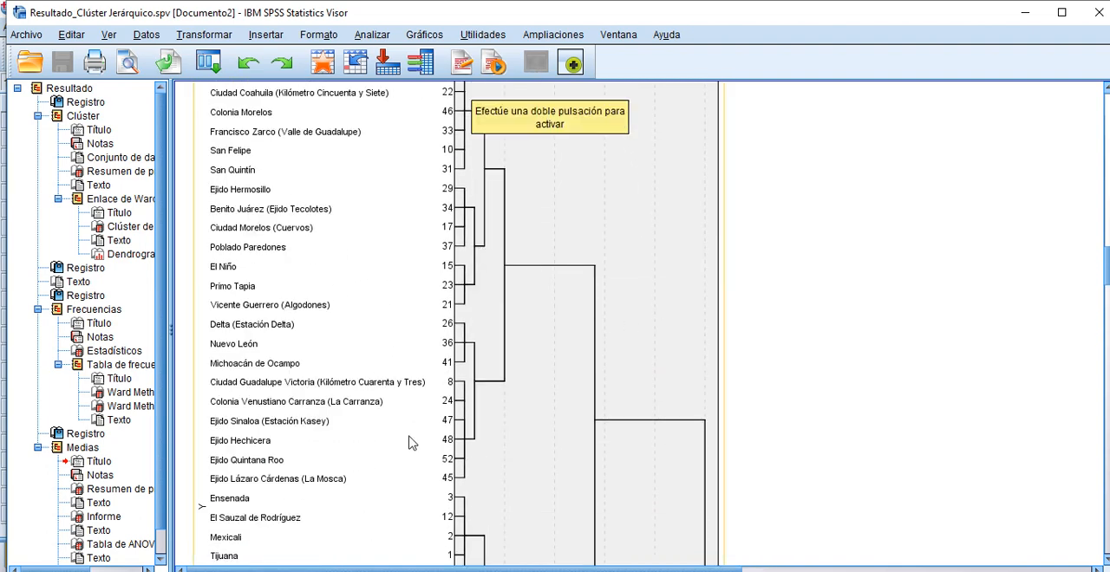
scroll(624, 438, "down", 6)
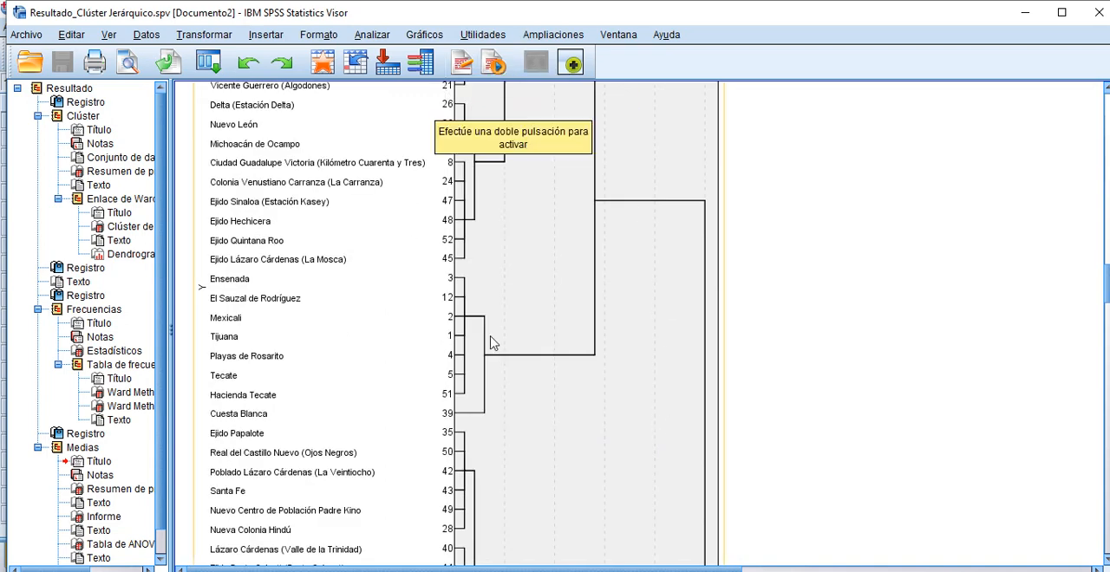
scroll(650, 381, "down", 2)
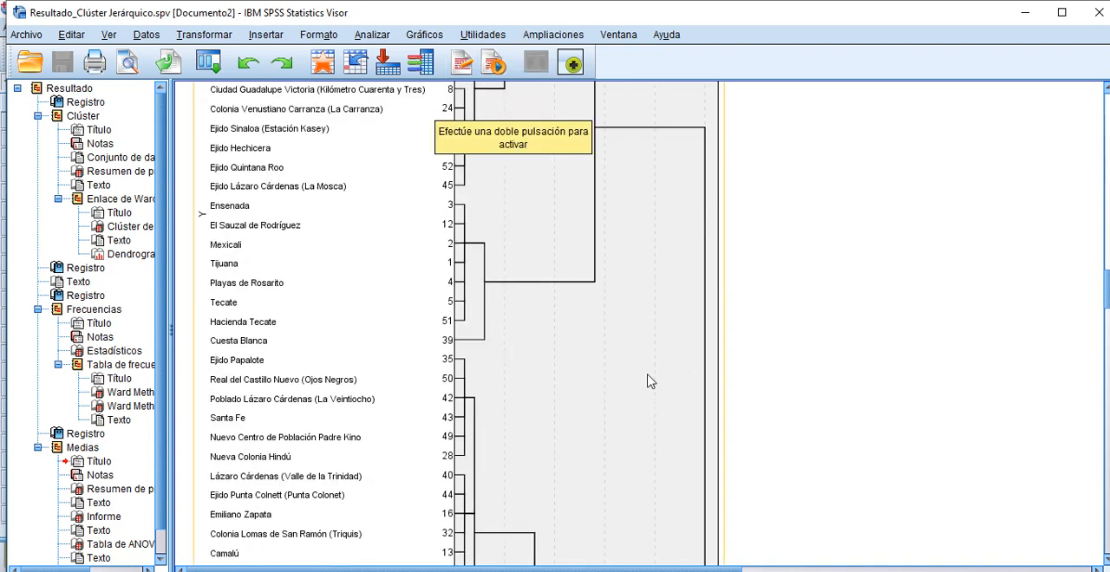
scroll(650, 381, "down", 4)
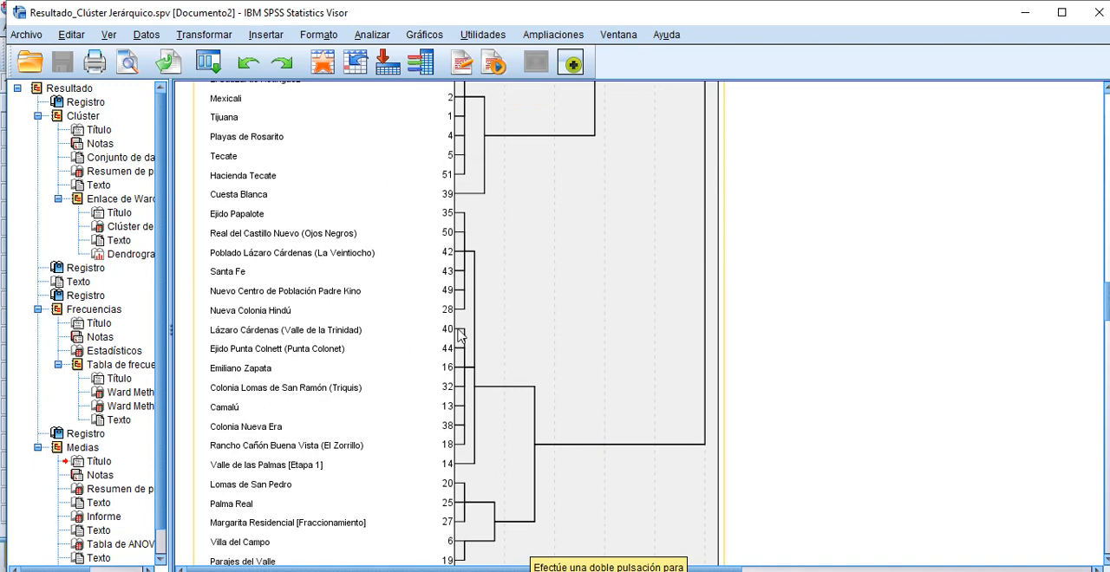
scroll(516, 316, "up", 6)
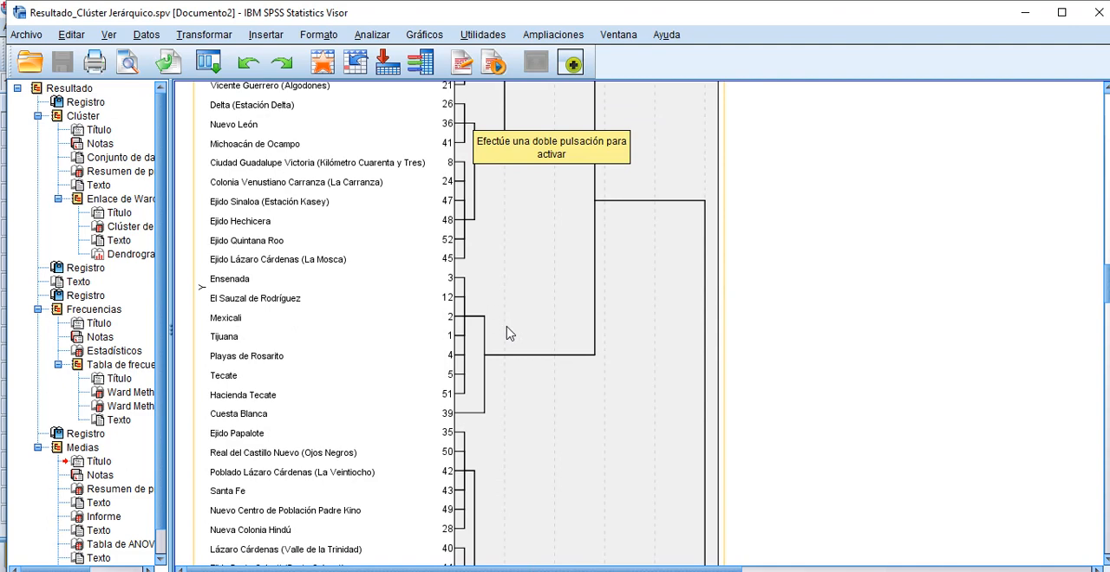
scroll(510, 347, "down", 6)
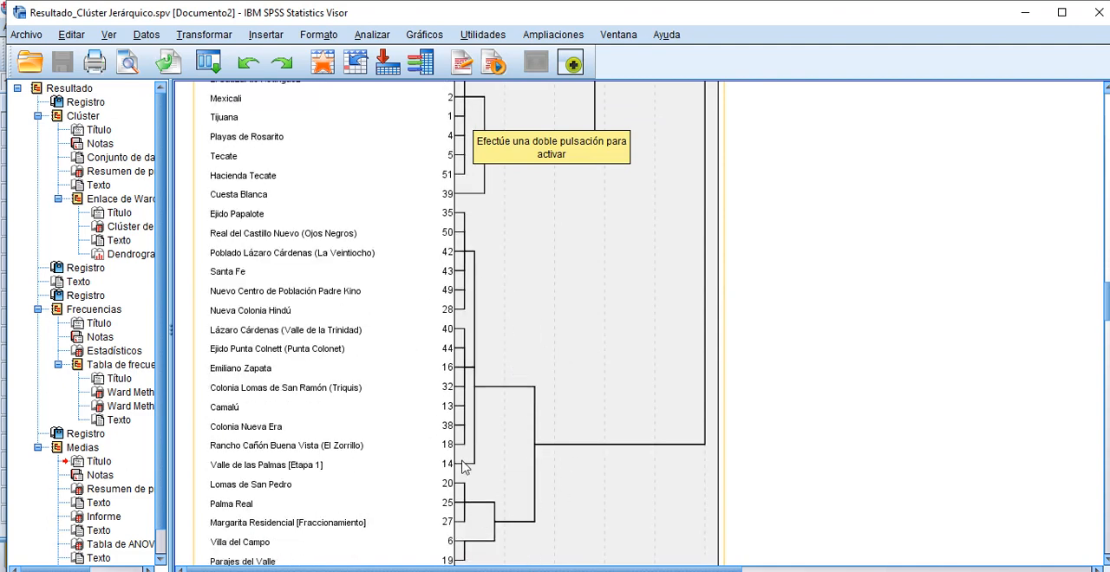
scroll(566, 373, "up", 10)
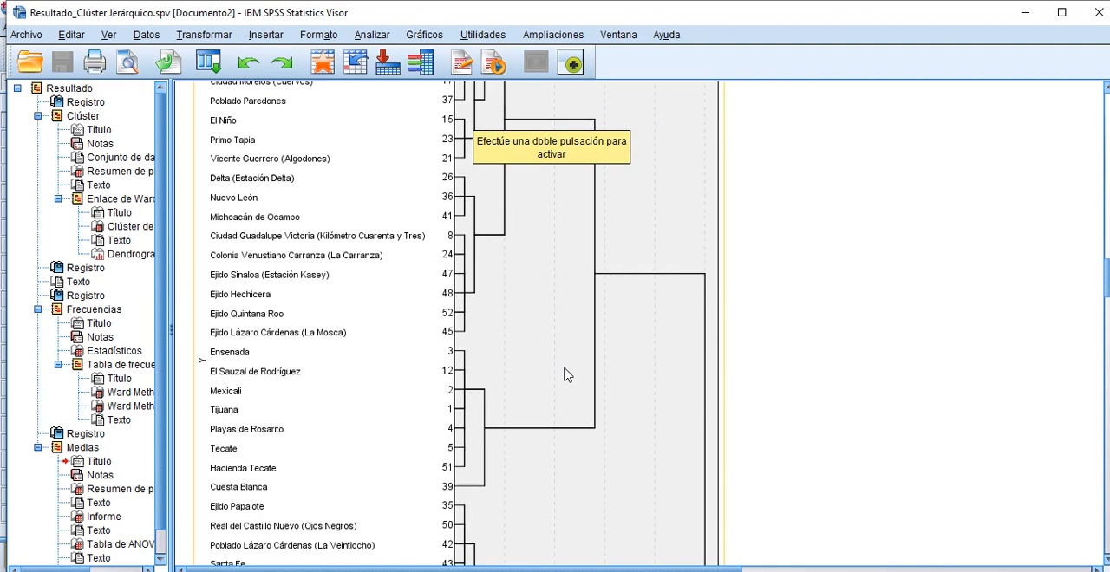
scroll(581, 249, "down", 6)
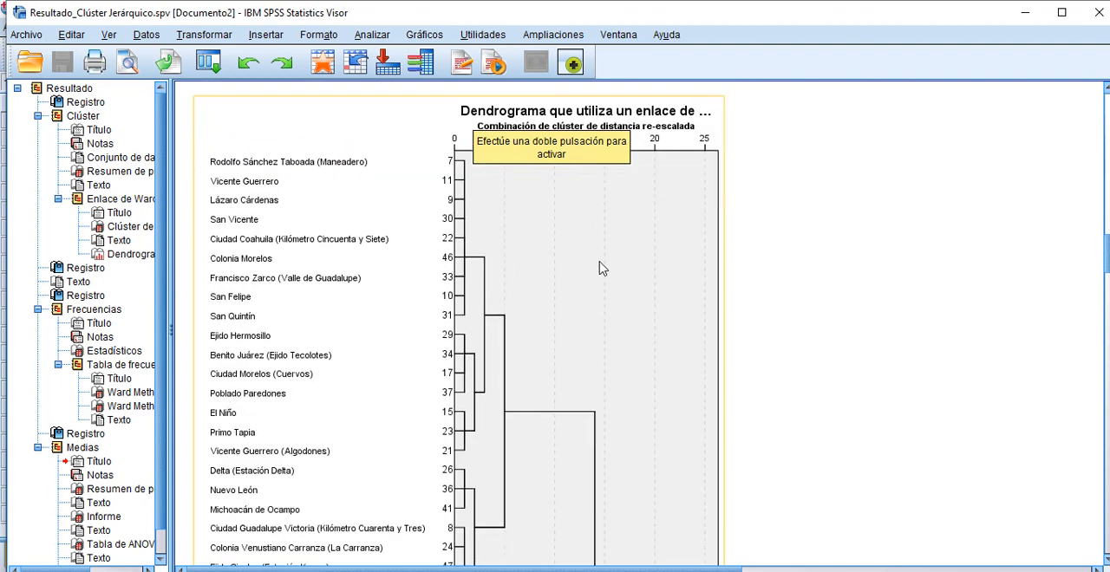
scroll(633, 257, "up", 4)
scroll(558, 438, "down", 10)
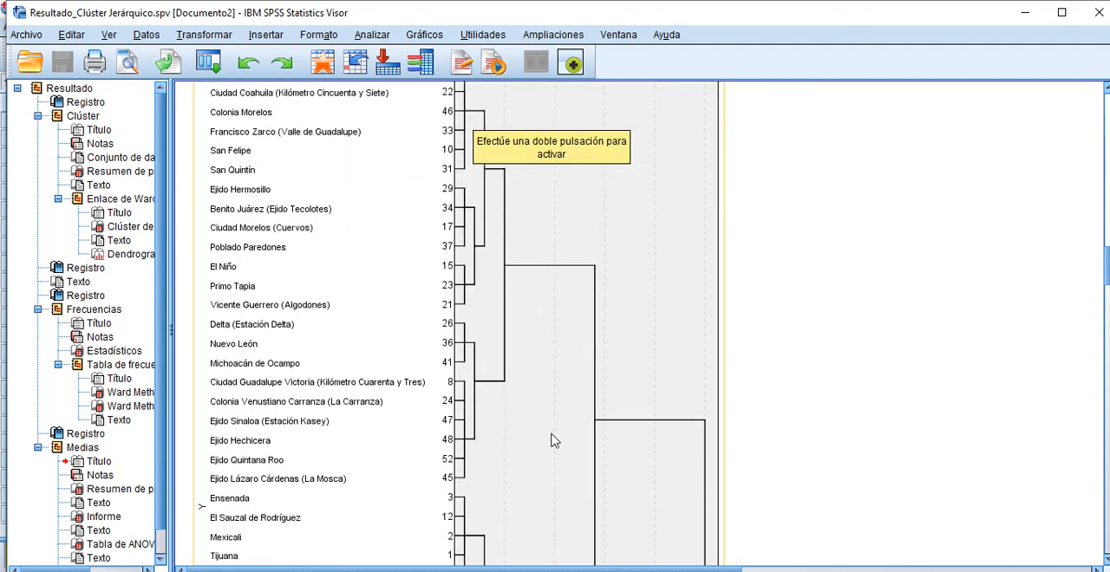
scroll(546, 433, "down", 8)
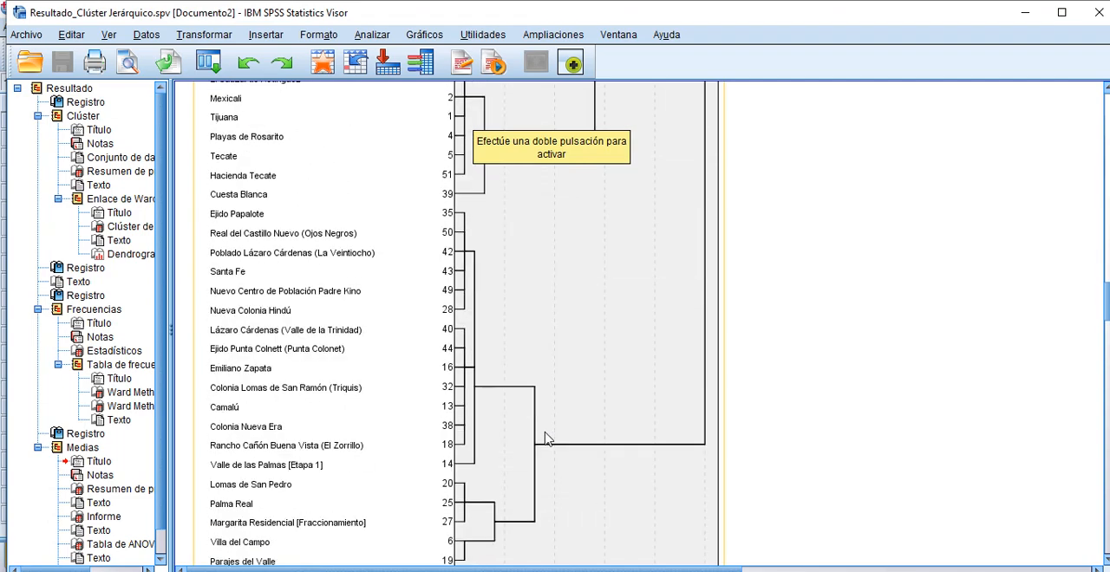
Step: Follow the Ward dendrogram from its distance scale down to Parajes del Valle, checking which branches a cut at rescaled distance 10 crosses
scroll(548, 364, "up", 6)
scroll(553, 327, "up", 9)
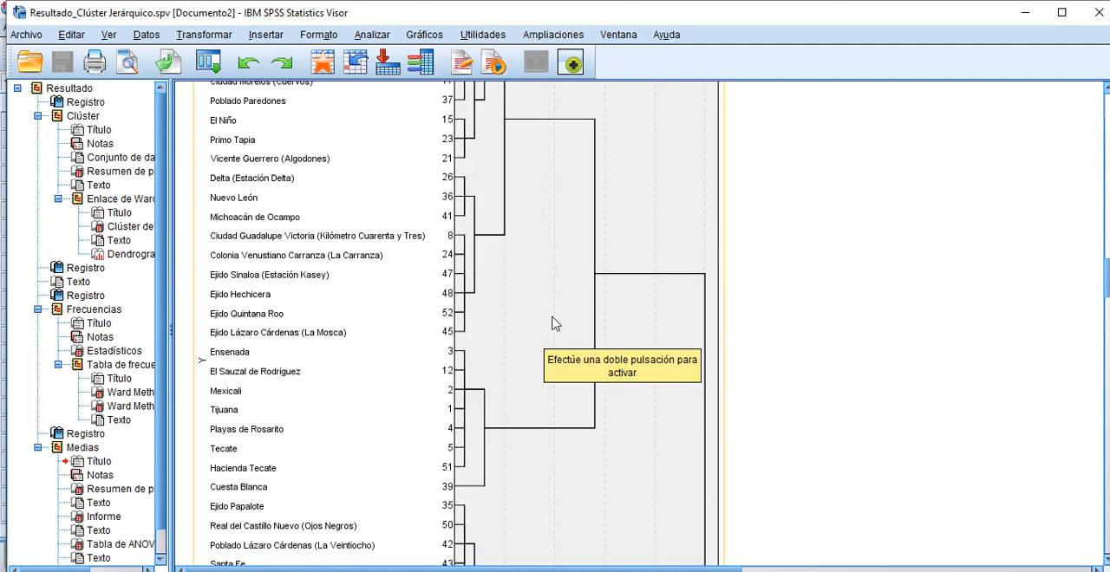
scroll(510, 158, "down", 3)
scroll(516, 150, "up", 7)
scroll(549, 252, "down", 3)
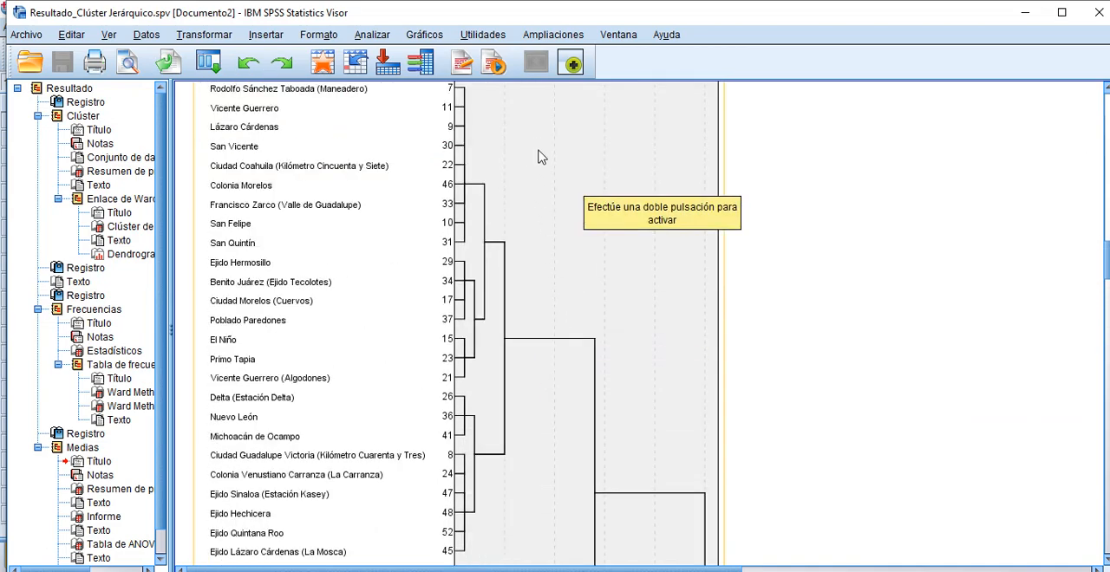
scroll(547, 217, "down", 5)
scroll(549, 223, "up", 7)
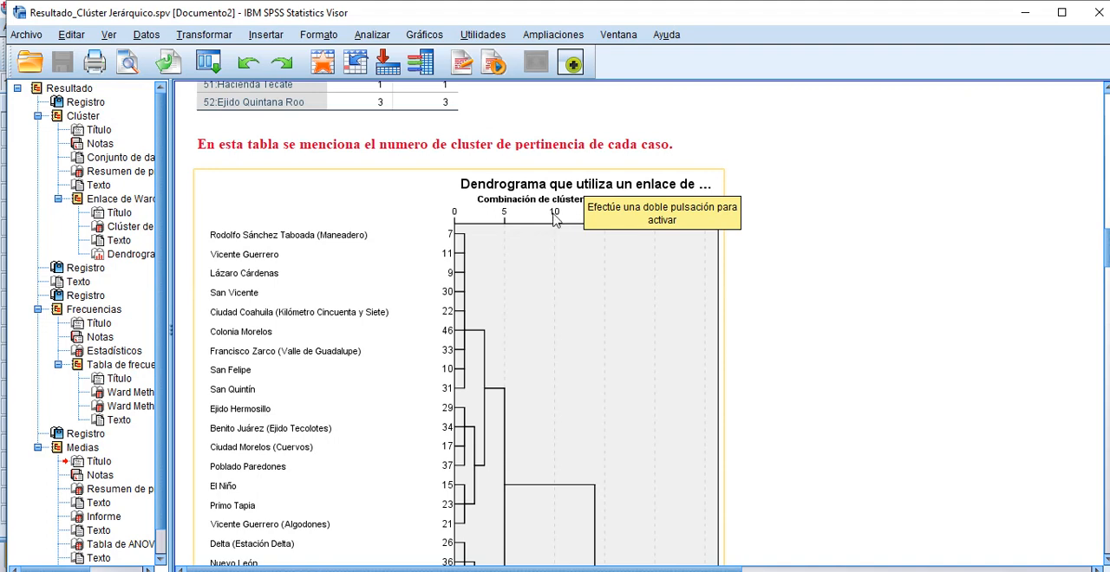
scroll(564, 430, "down", 3)
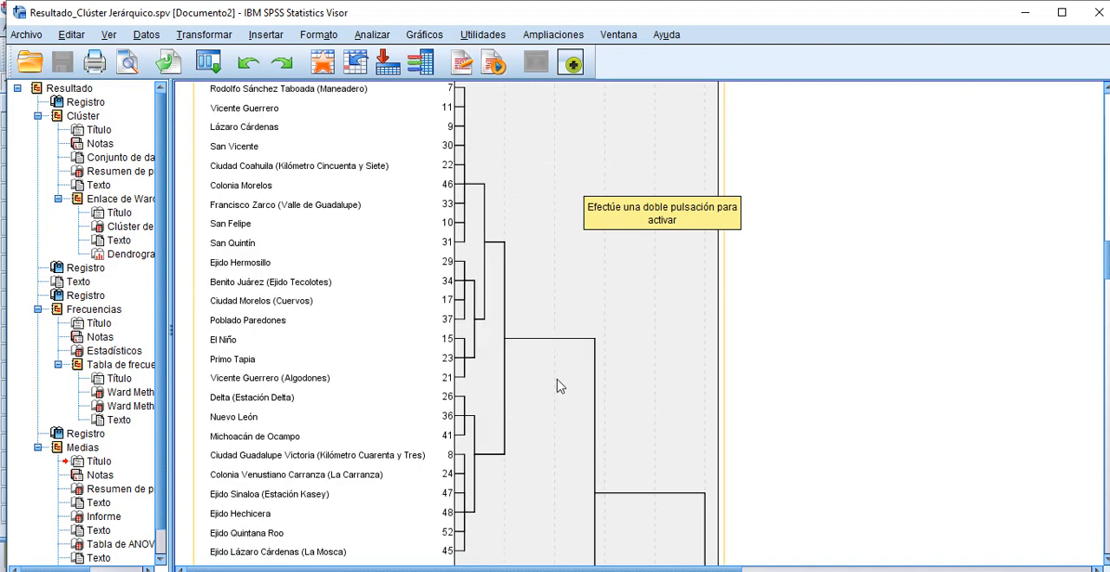
scroll(559, 387, "down", 3)
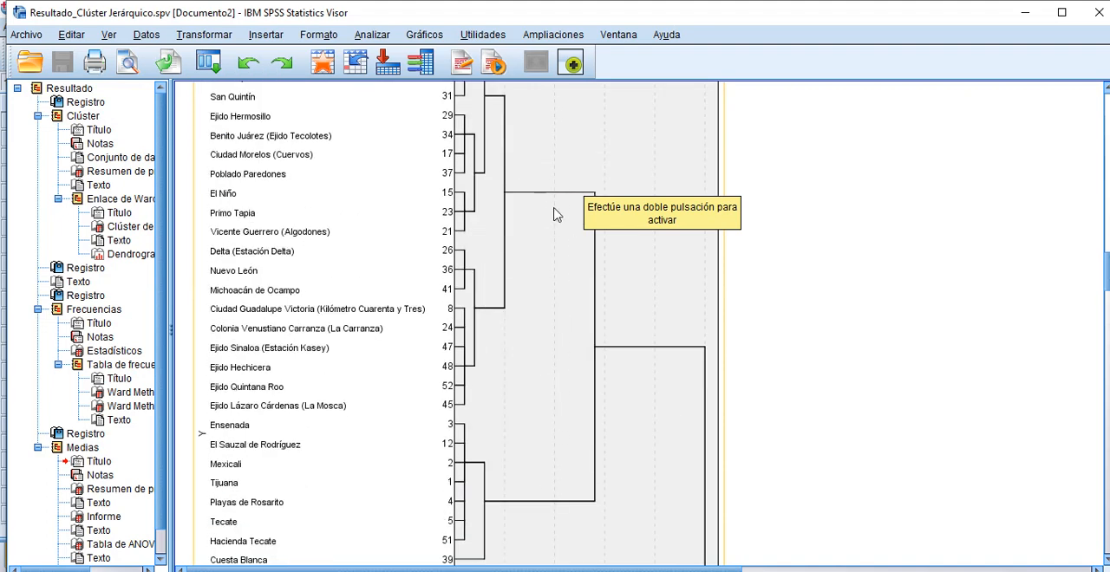
scroll(589, 457, "down", 3)
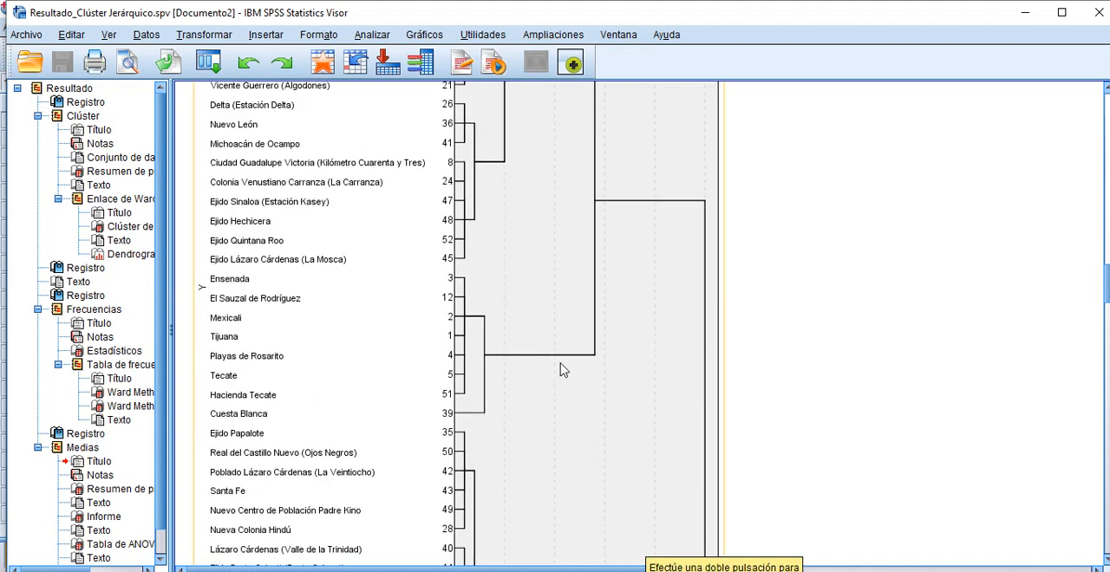
scroll(586, 429, "down", 7)
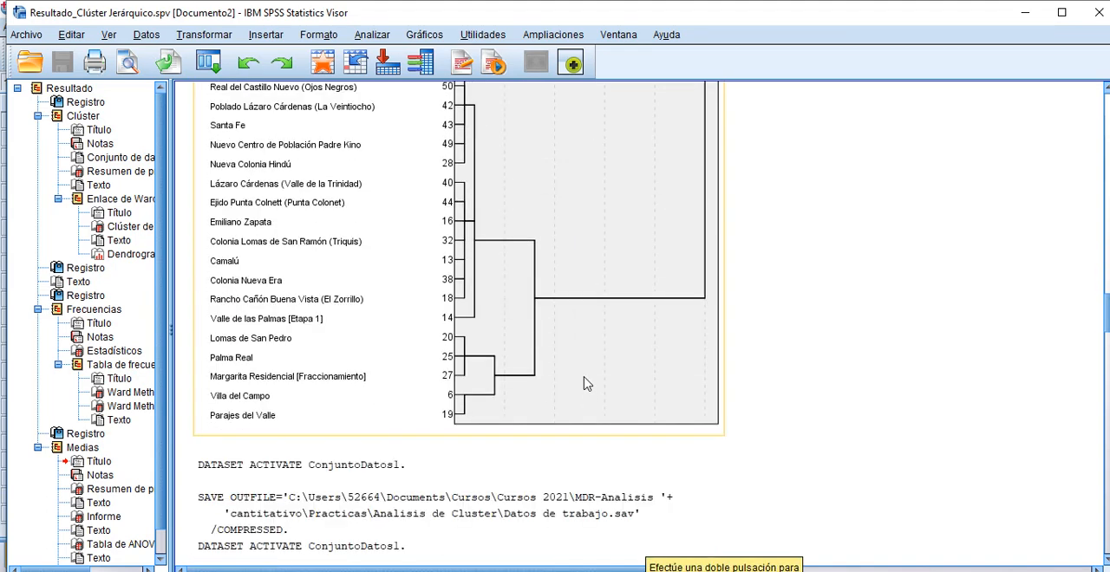
Step: Recheck the dendrogram's large groups against the rescaled distance scale, including the Ensenada to Cuesta Blanca group
scroll(586, 384, "up", 6)
scroll(582, 290, "down", 3)
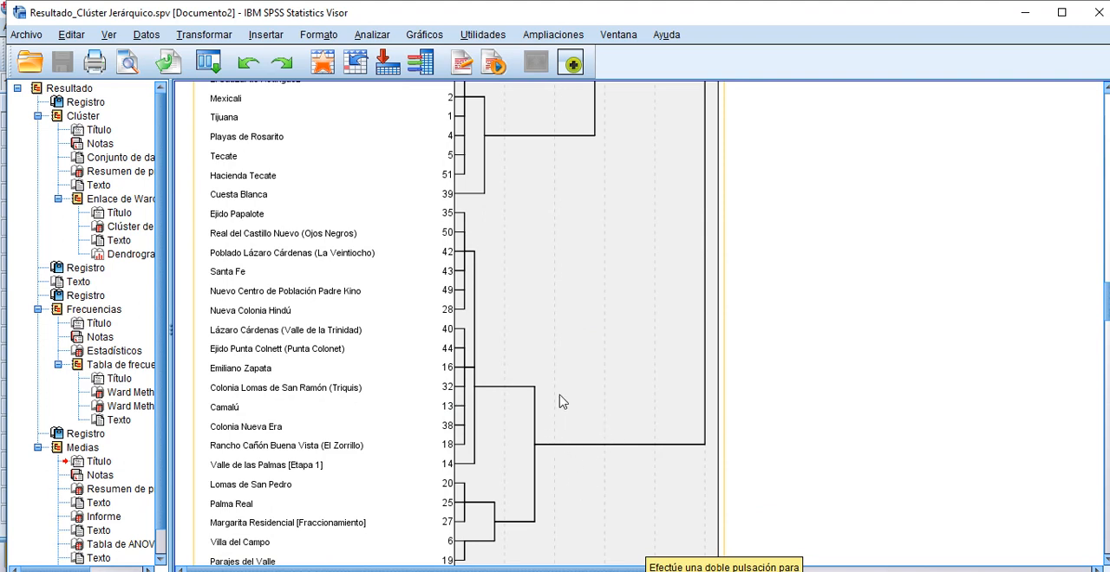
scroll(600, 409, "up", 4)
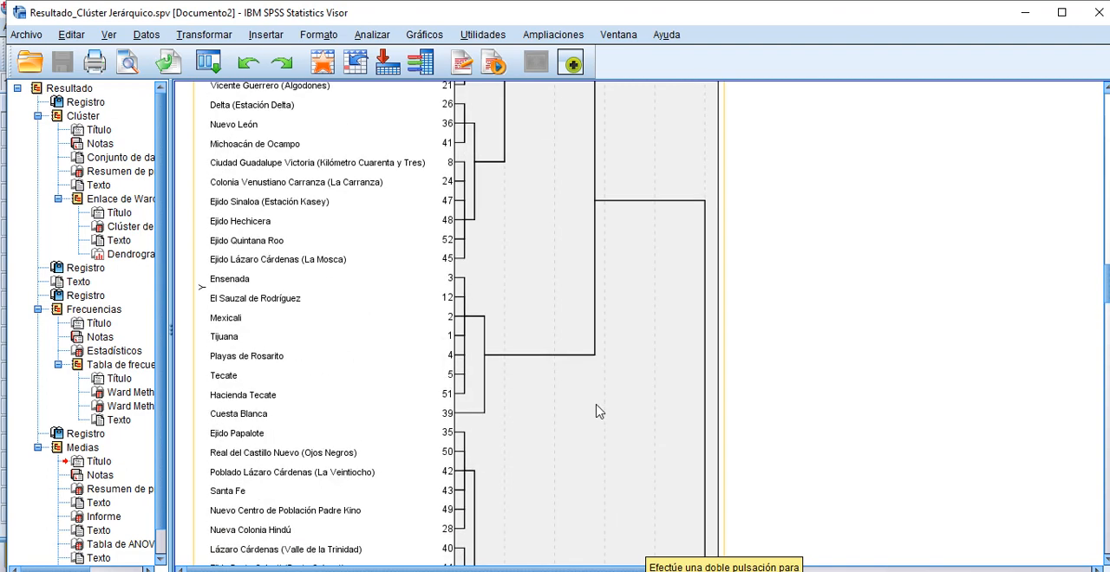
scroll(600, 405, "up", 6)
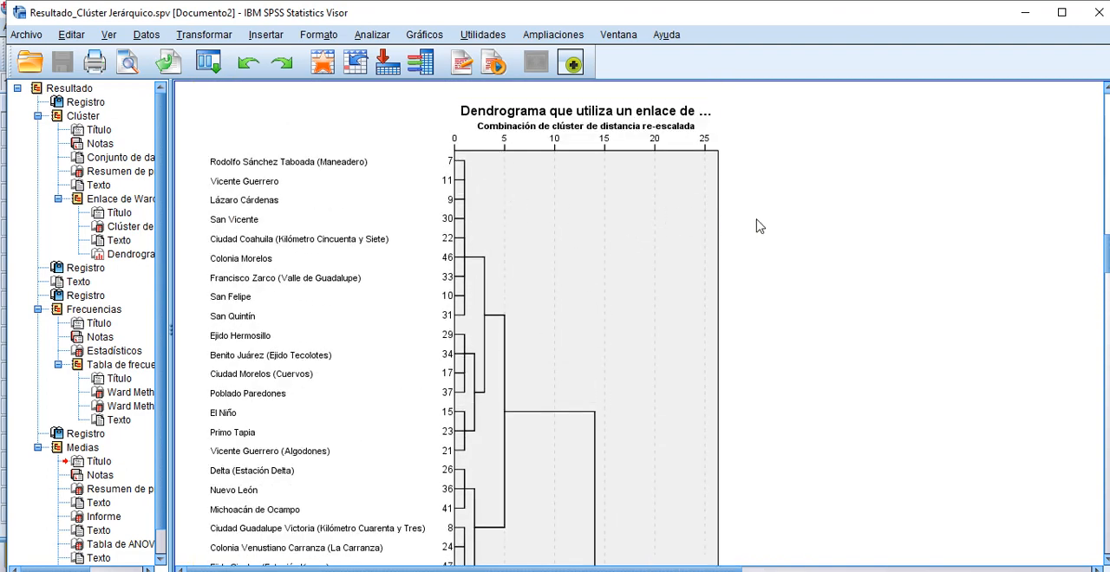
scroll(758, 223, "up", 1)
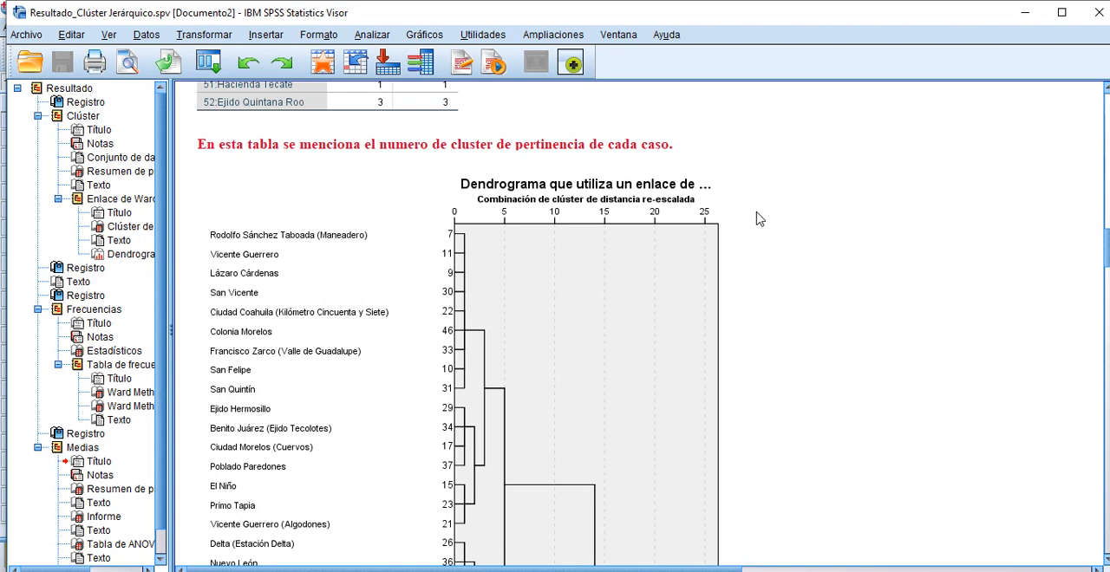
scroll(800, 253, "down", 5)
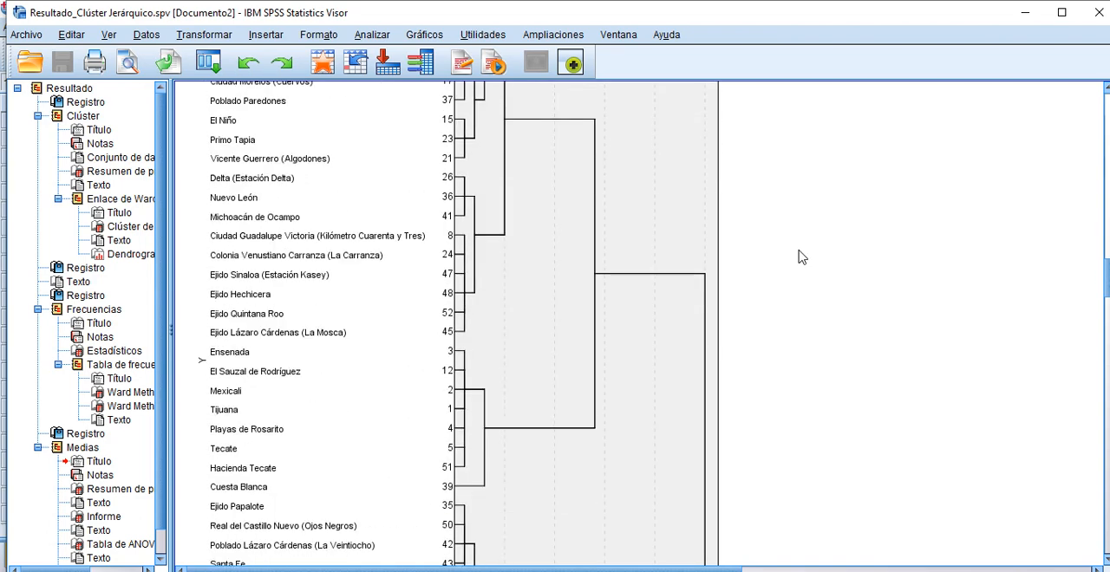
scroll(801, 257, "down", 2)
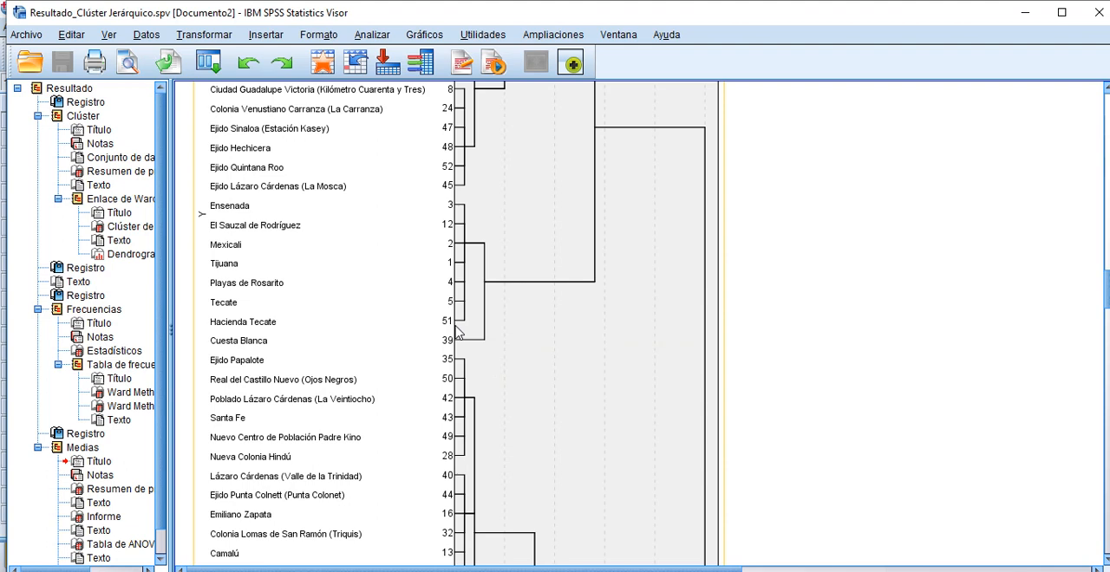
Step: Read the note below the dendrogram about choosing between the 3- and 4-cluster divisions with a frequency analysis
scroll(965, 352, "down", 2)
scroll(917, 344, "down", 6)
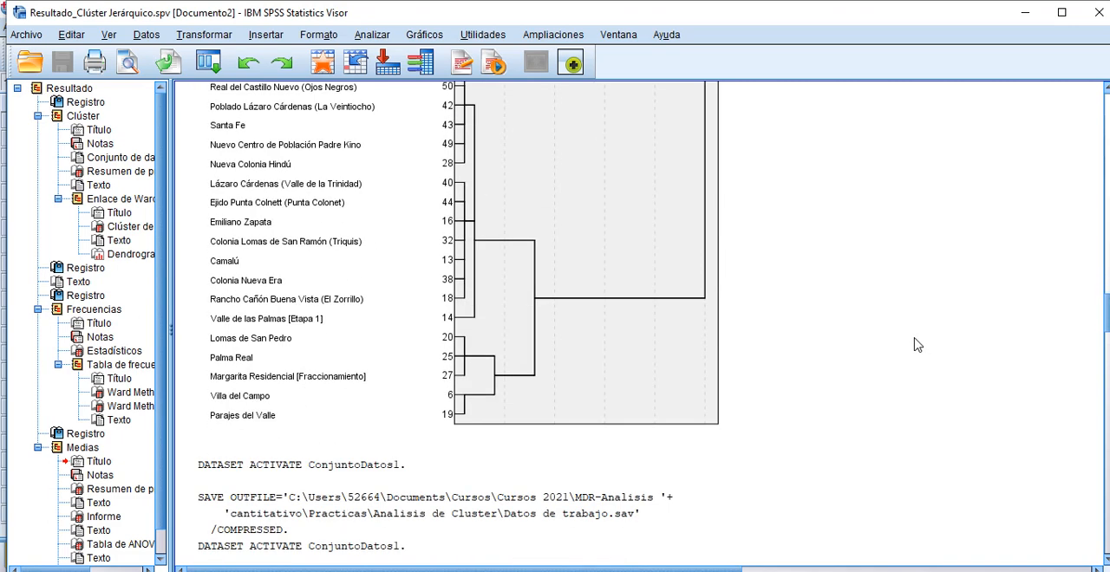
scroll(918, 344, "down", 2)
scroll(917, 343, "down", 6)
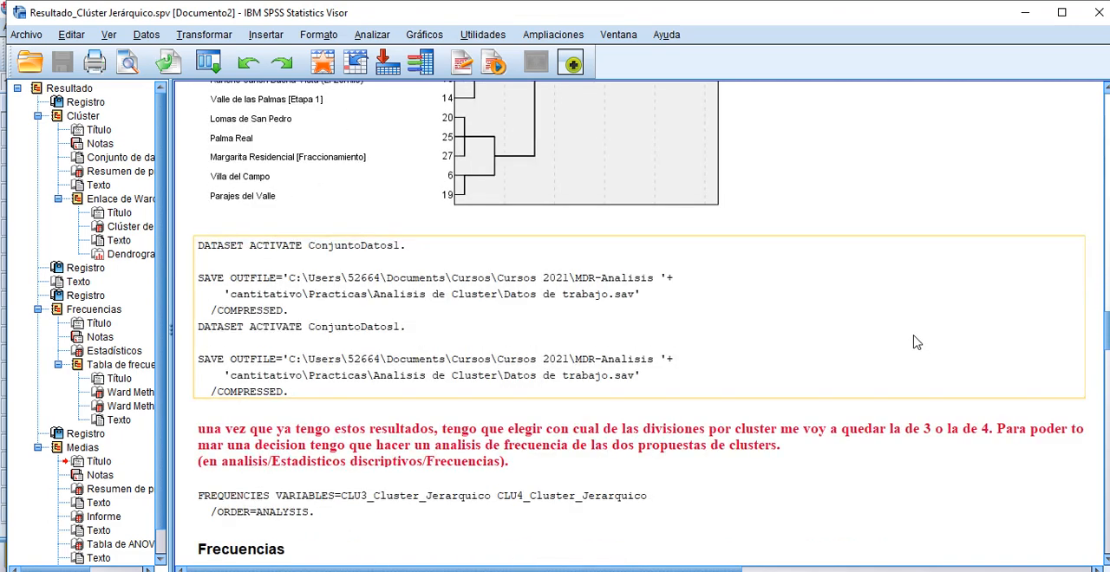
scroll(917, 342, "down", 4)
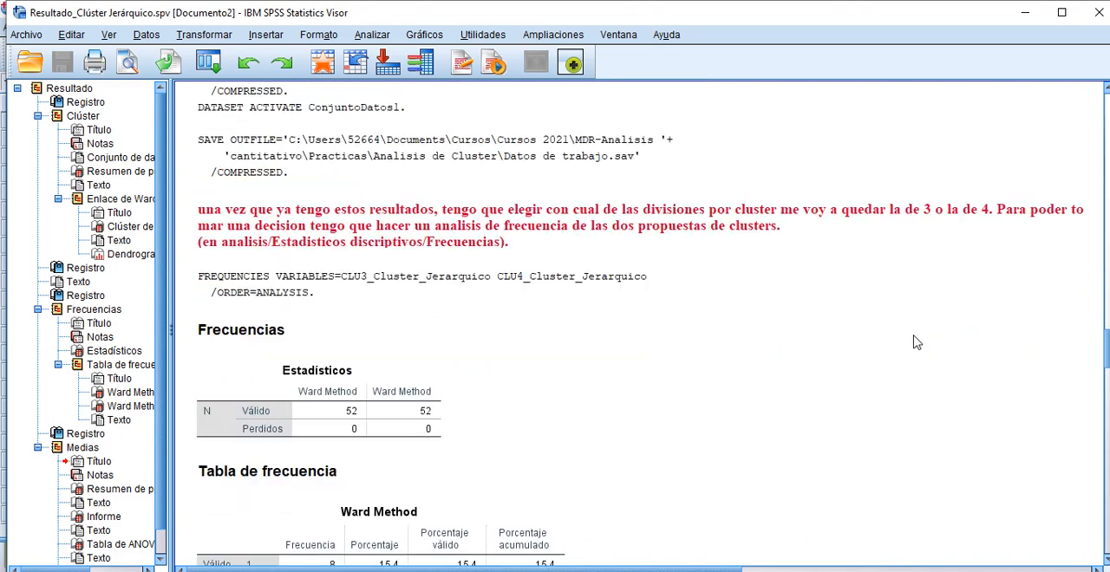
scroll(917, 343, "up", 4)
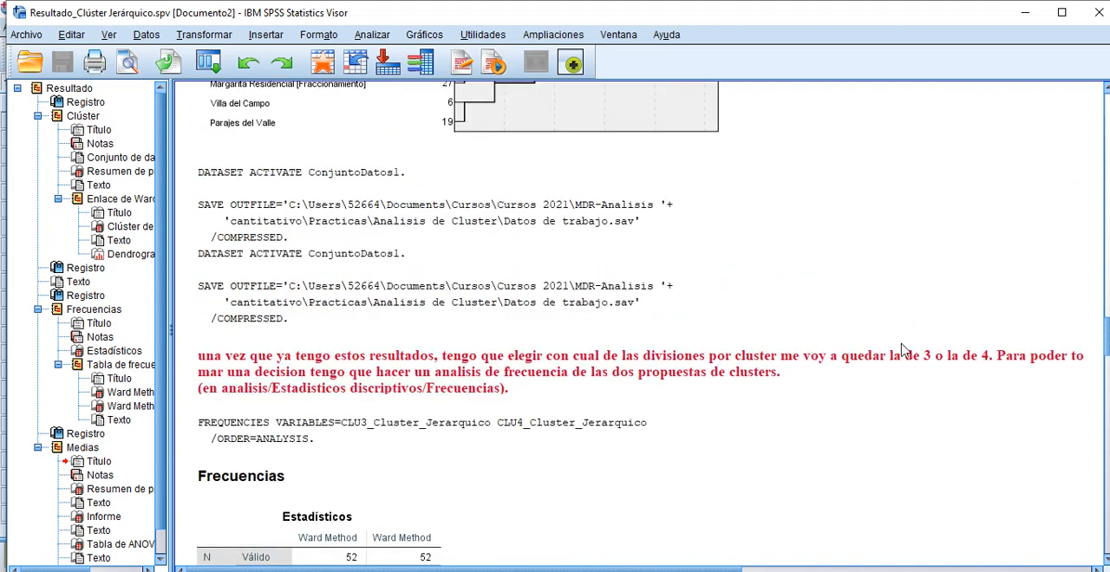
Step: Review the dendrogram's groups and compare each locality's 4-cluster and 3-cluster assignments in the cluster membership table
scroll(902, 348, "up", 2)
scroll(667, 364, "up", 4)
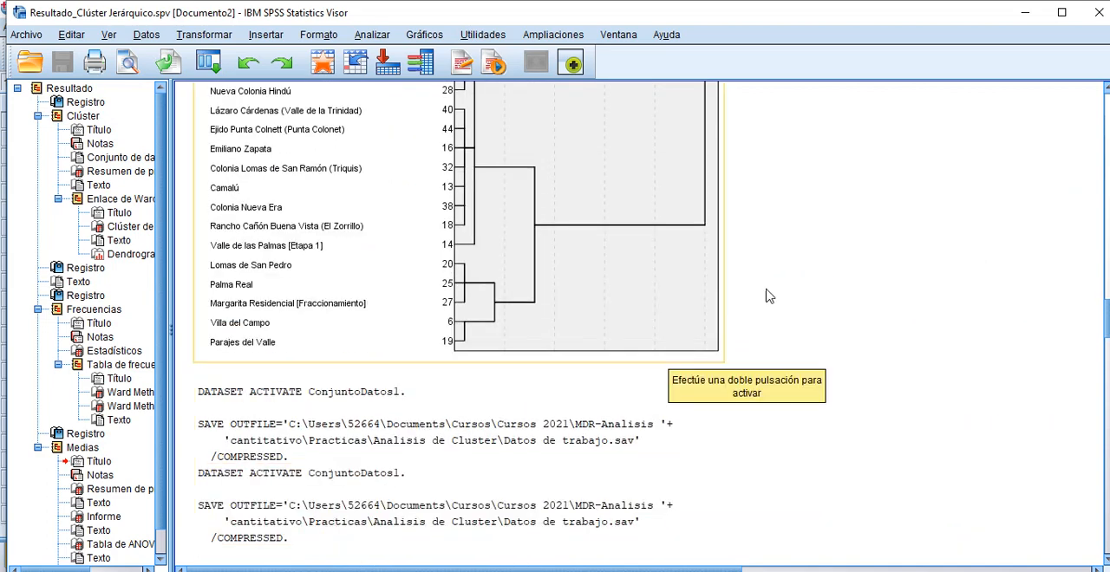
scroll(795, 272, "up", 5)
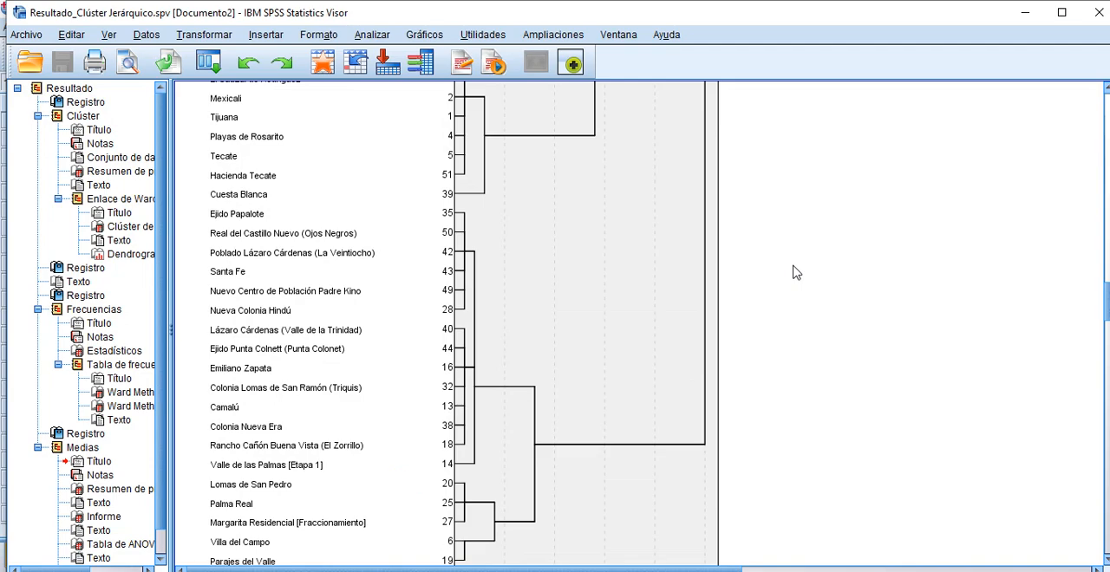
scroll(796, 272, "down", 2)
scroll(796, 272, "up", 2)
scroll(796, 272, "up", 14)
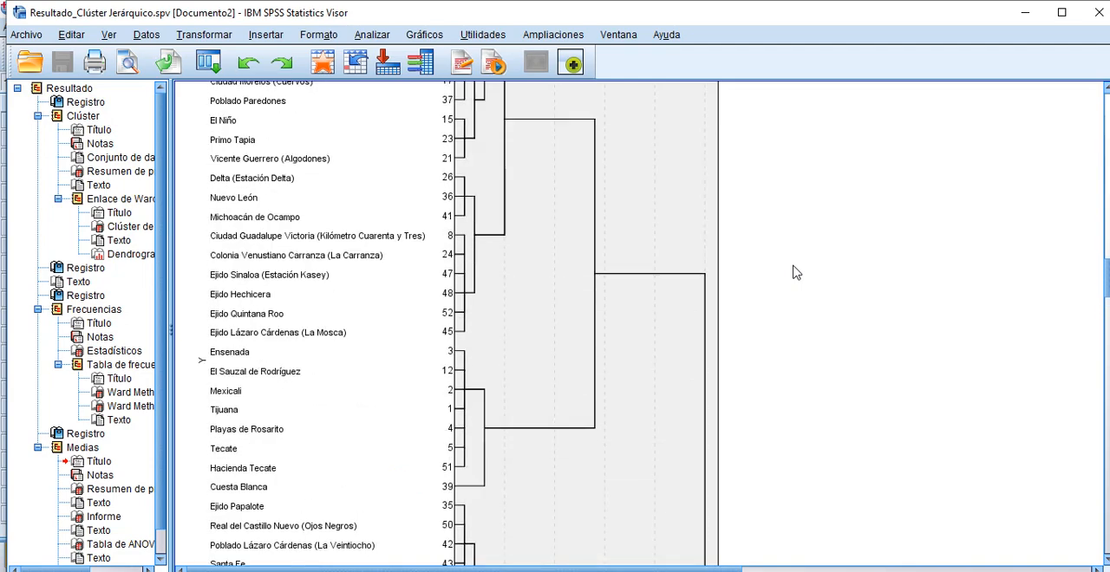
scroll(796, 272, "up", 14)
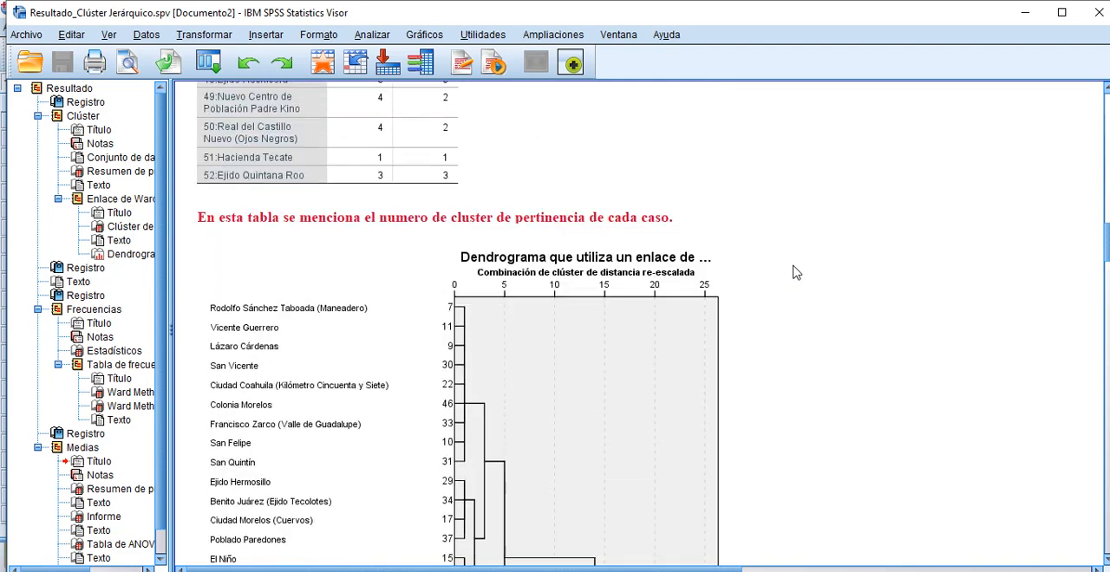
scroll(796, 272, "up", 12)
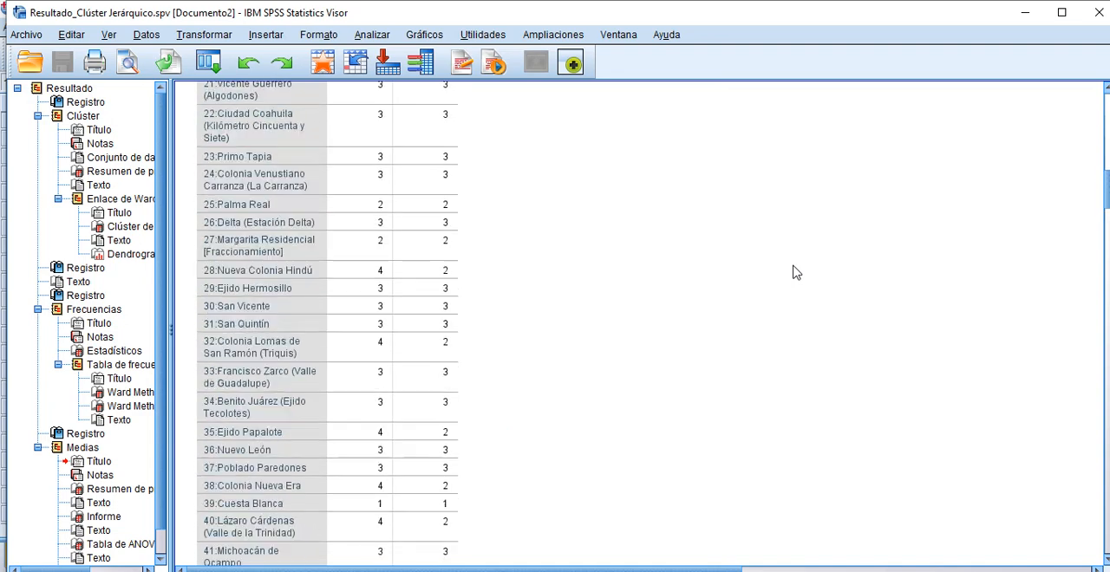
scroll(796, 272, "up", 3)
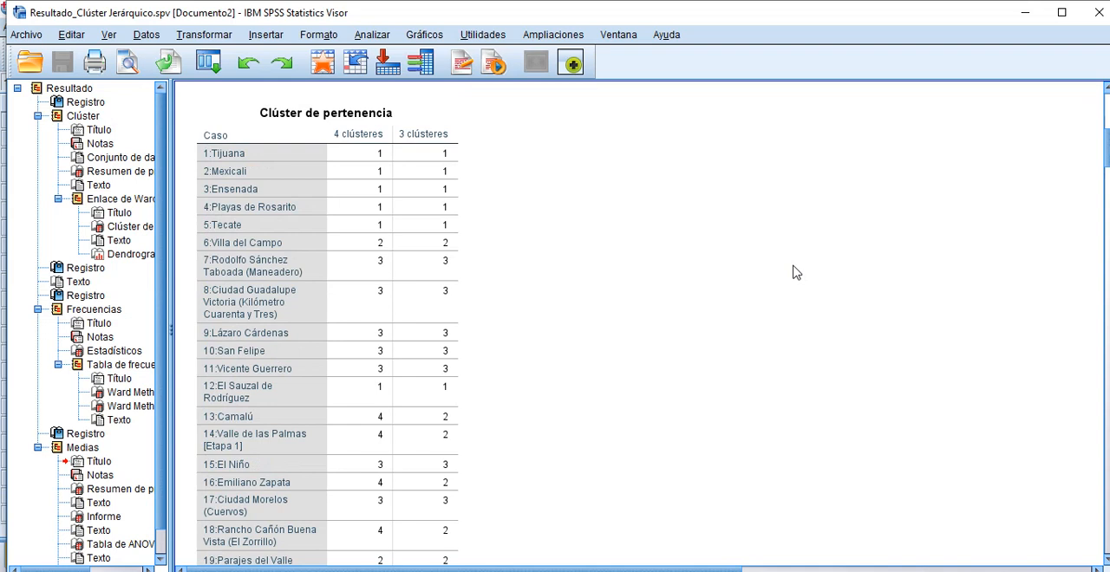
left_click(326, 166)
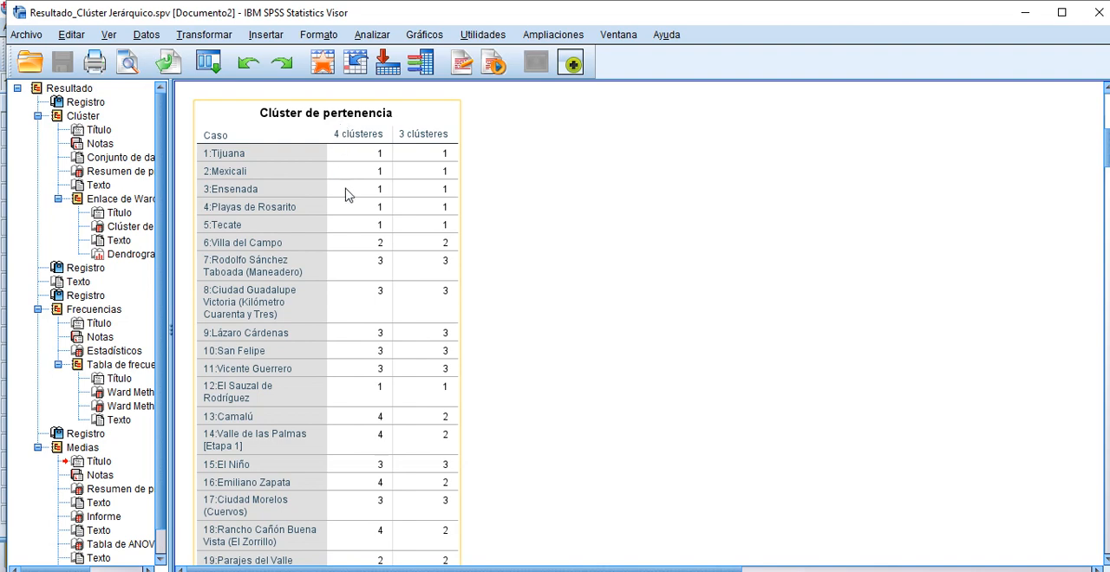
scroll(611, 284, "down", 5)
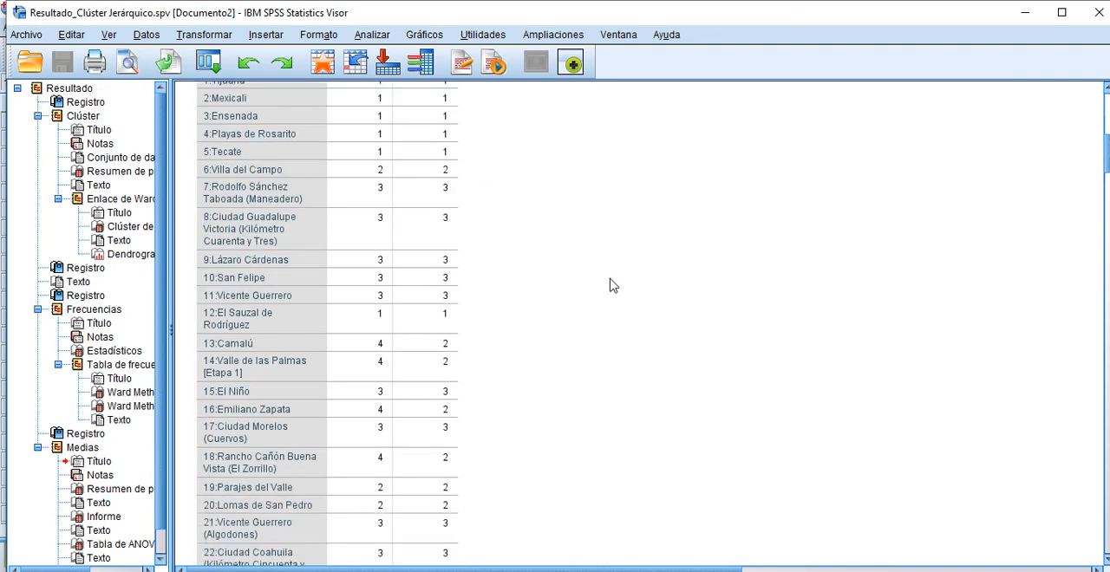
scroll(611, 284, "down", 20)
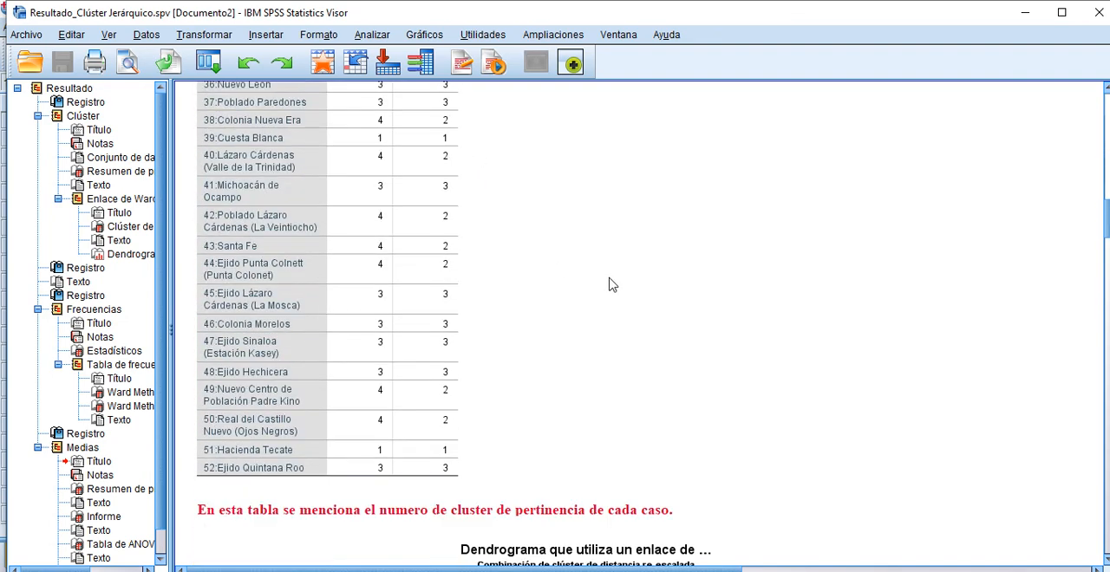
Step: Go through the whole dendrogram once more and check its branches against the localities' assignments in the cluster membership table
scroll(607, 279, "down", 6)
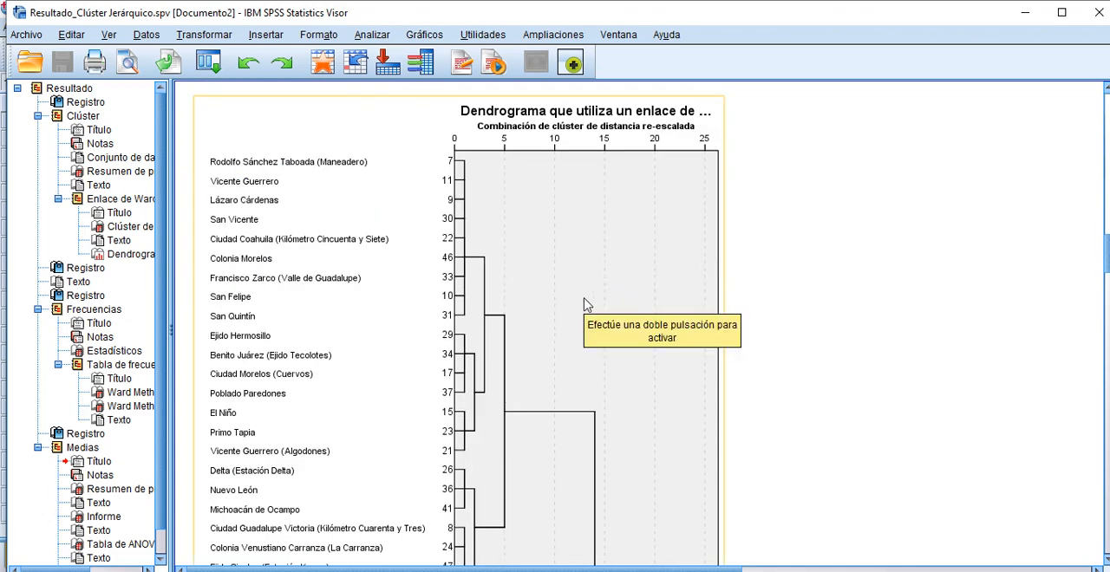
scroll(585, 303, "down", 12)
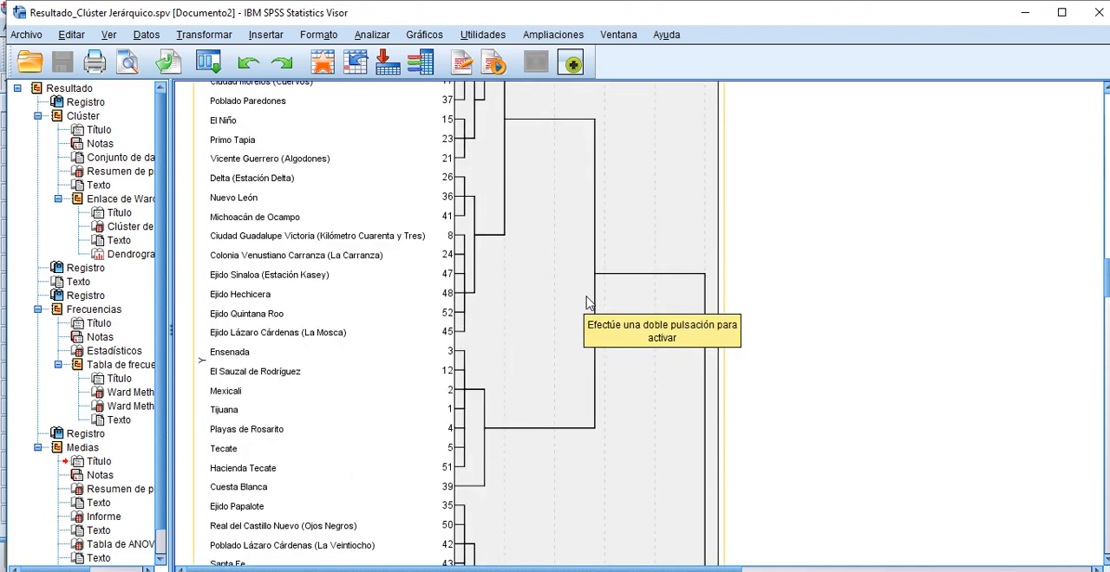
scroll(738, 326, "down", 4)
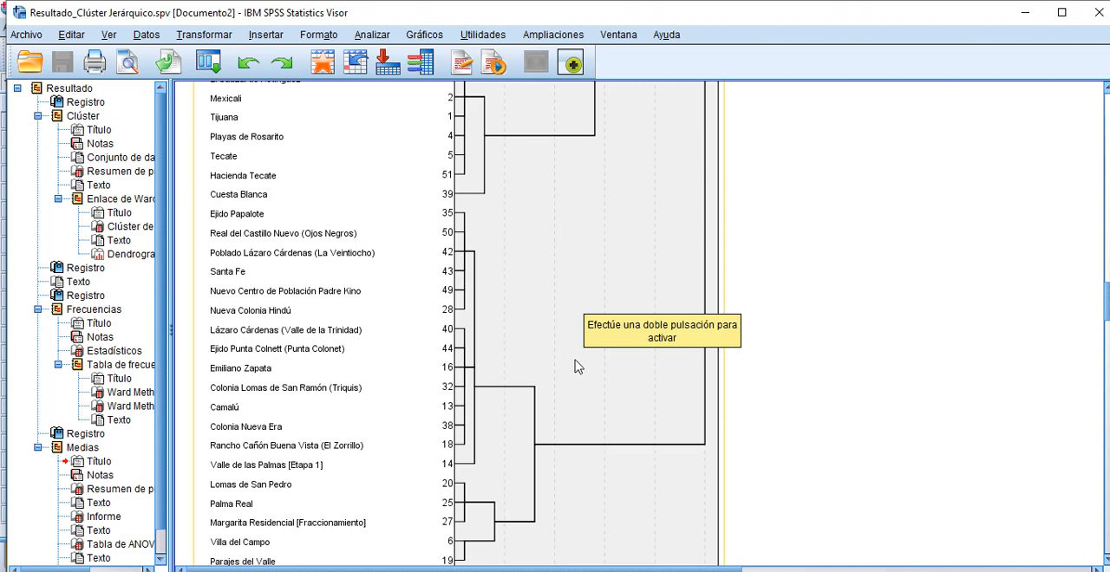
scroll(579, 367, "down", 10)
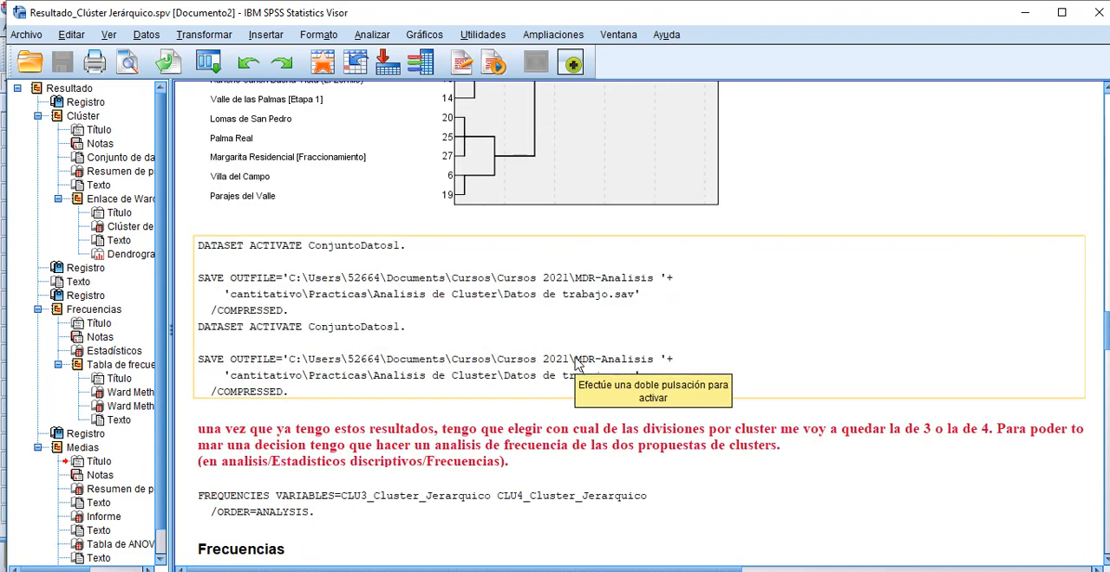
scroll(579, 364, "up", 10)
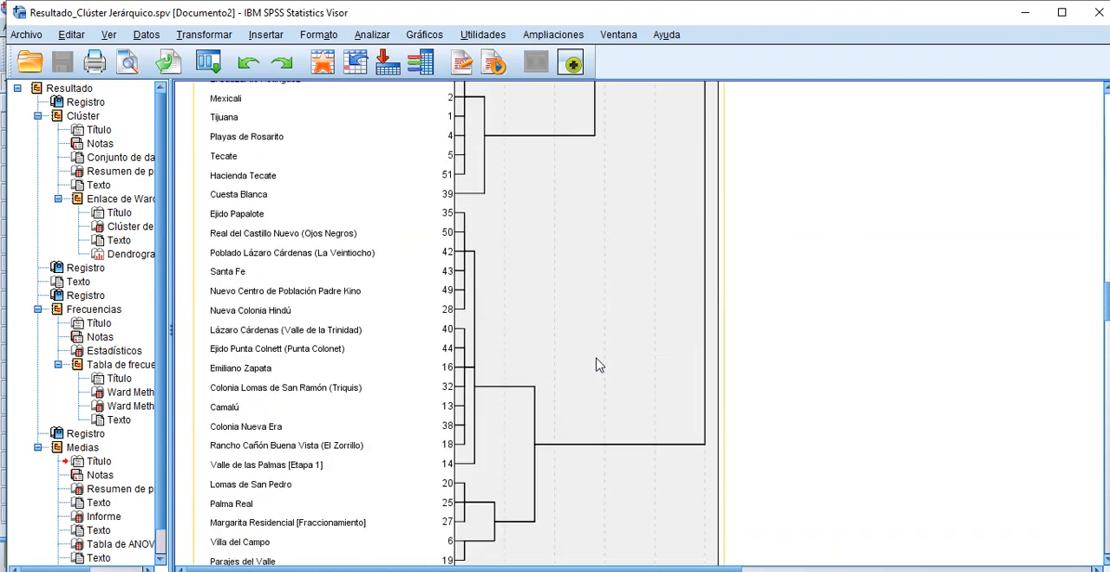
scroll(598, 365, "up", 4)
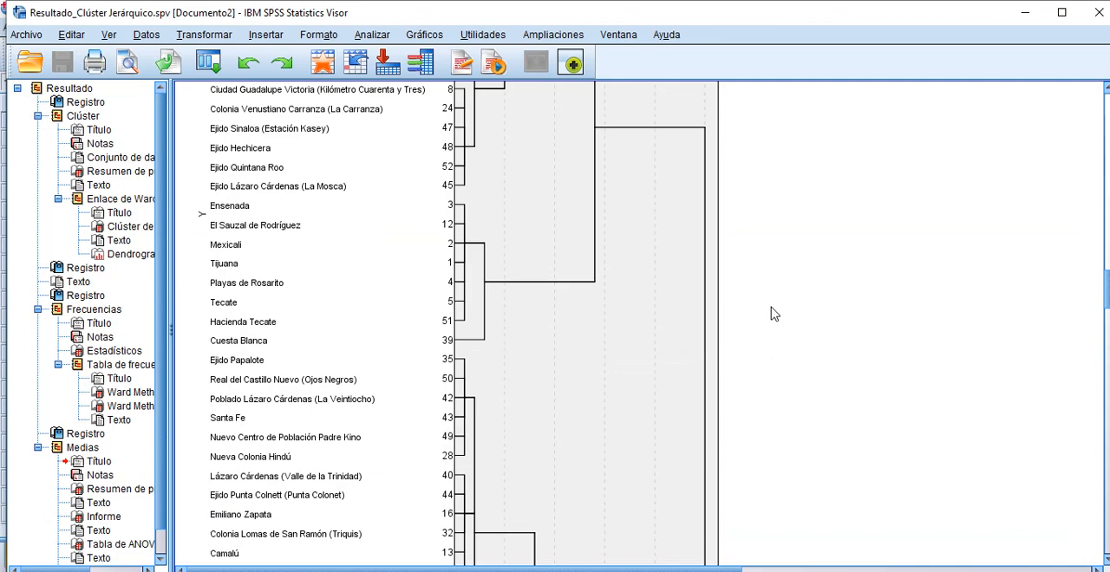
scroll(774, 314, "up", 20)
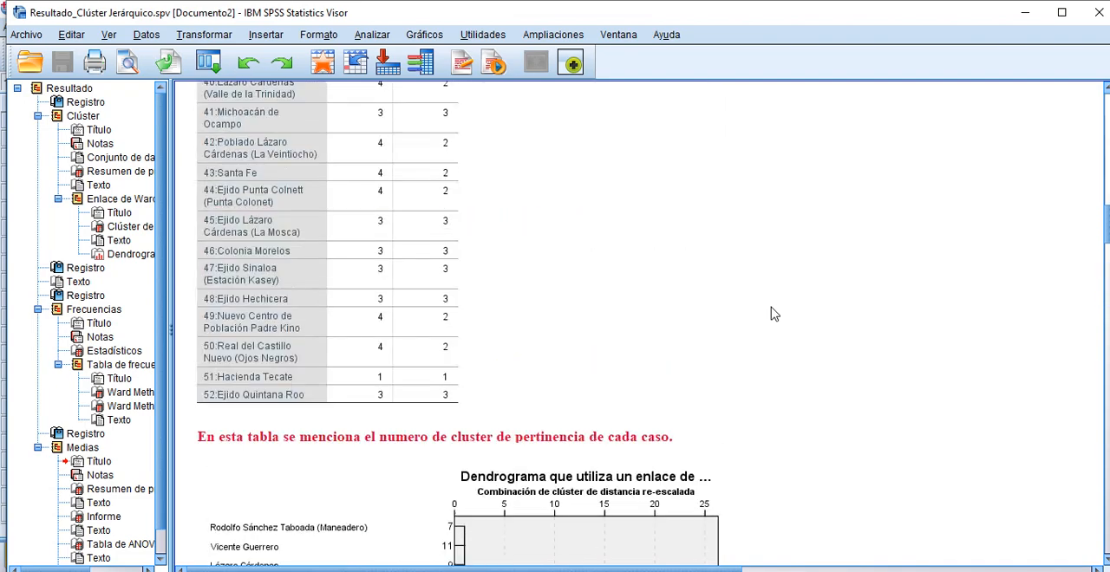
scroll(774, 315, "up", 20)
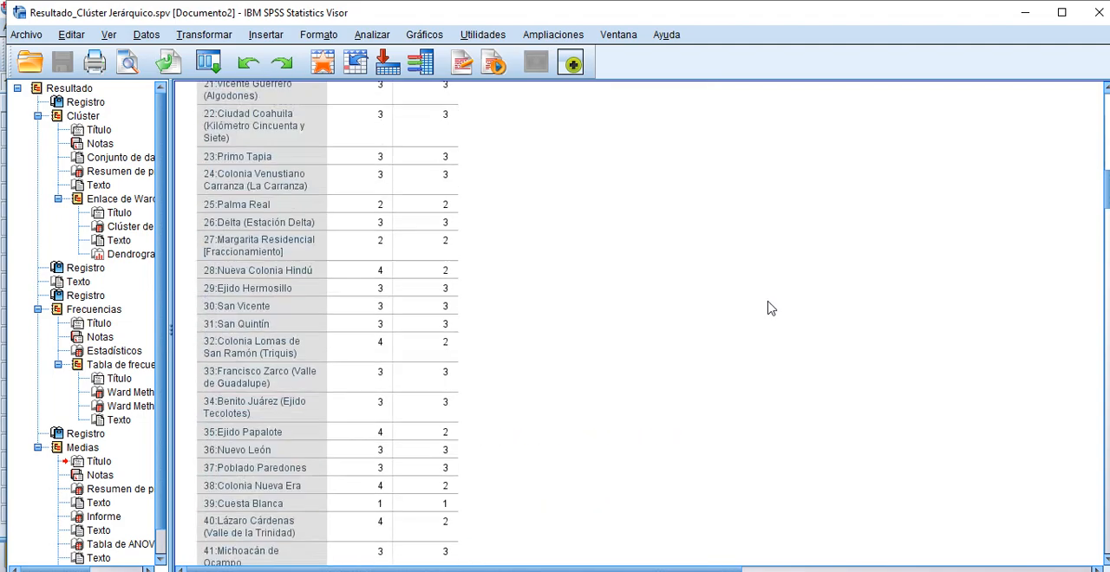
scroll(765, 308, "down", 4)
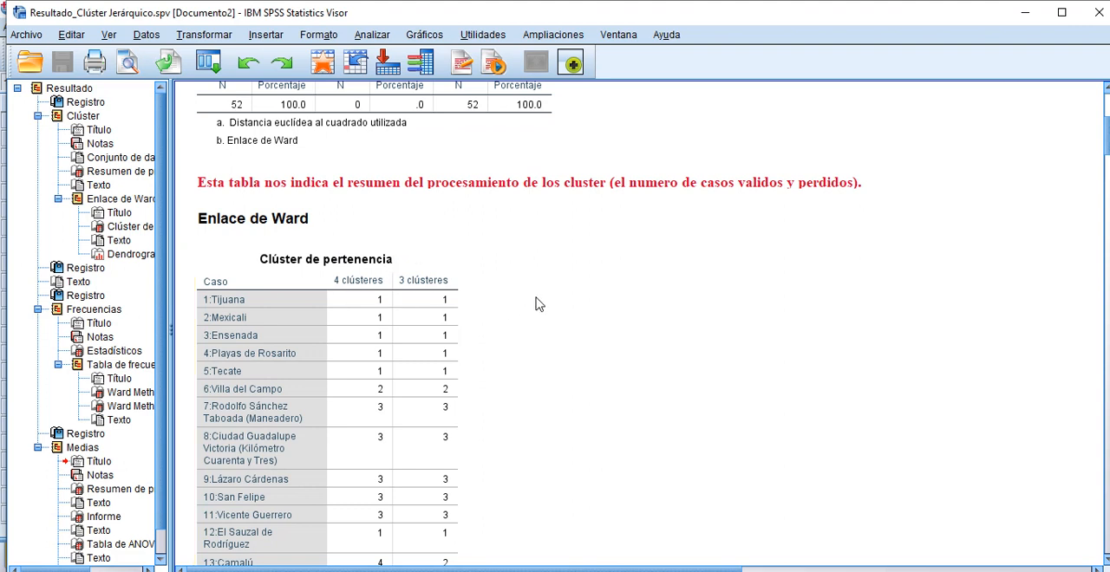
Step: Set up a Frequencies analysis of the two Ward Method membership variables for the 4-cluster and 3-cluster solutions, with frequency tables shown
scroll(538, 304, "down", 2)
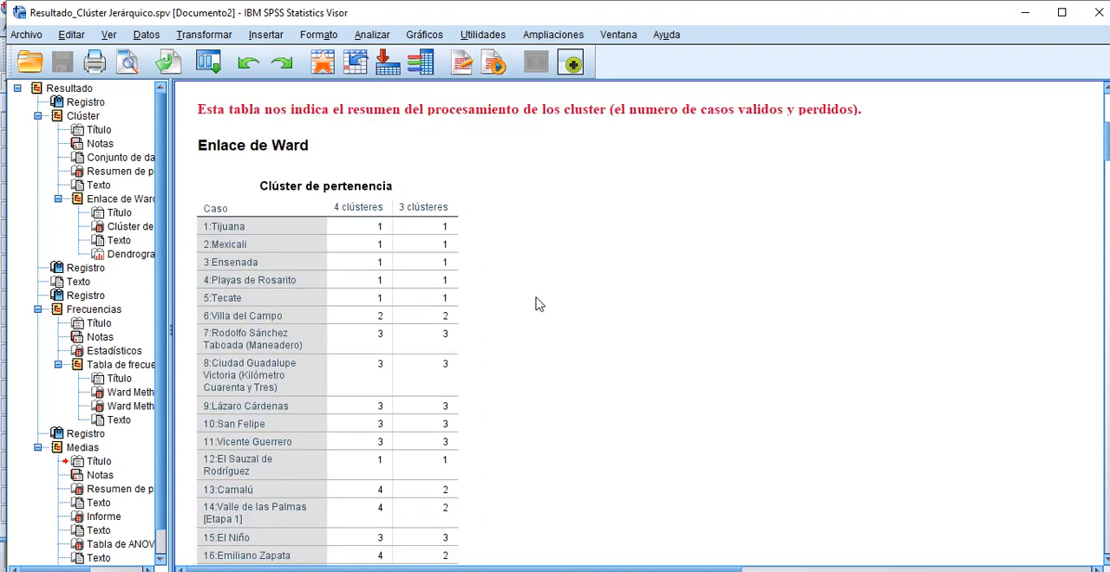
scroll(538, 304, "down", 2)
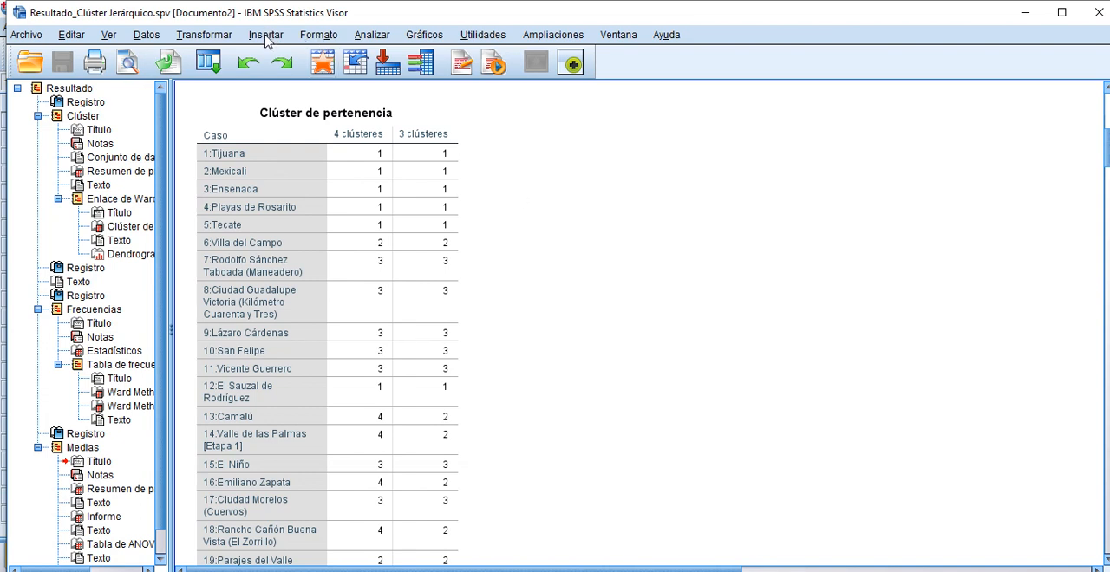
left_click(371, 35)
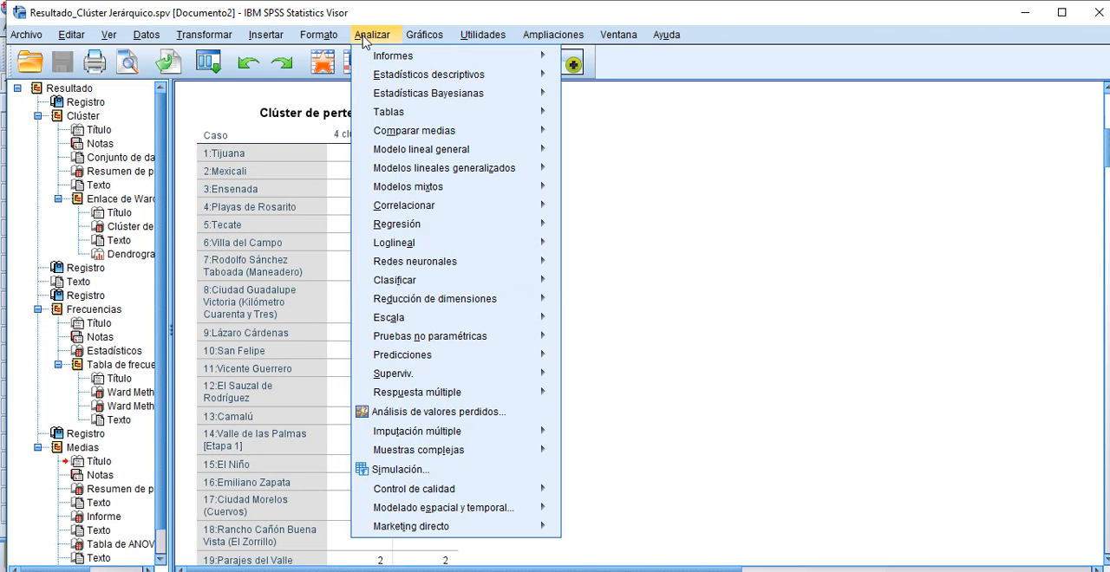
mouse_move(413, 76)
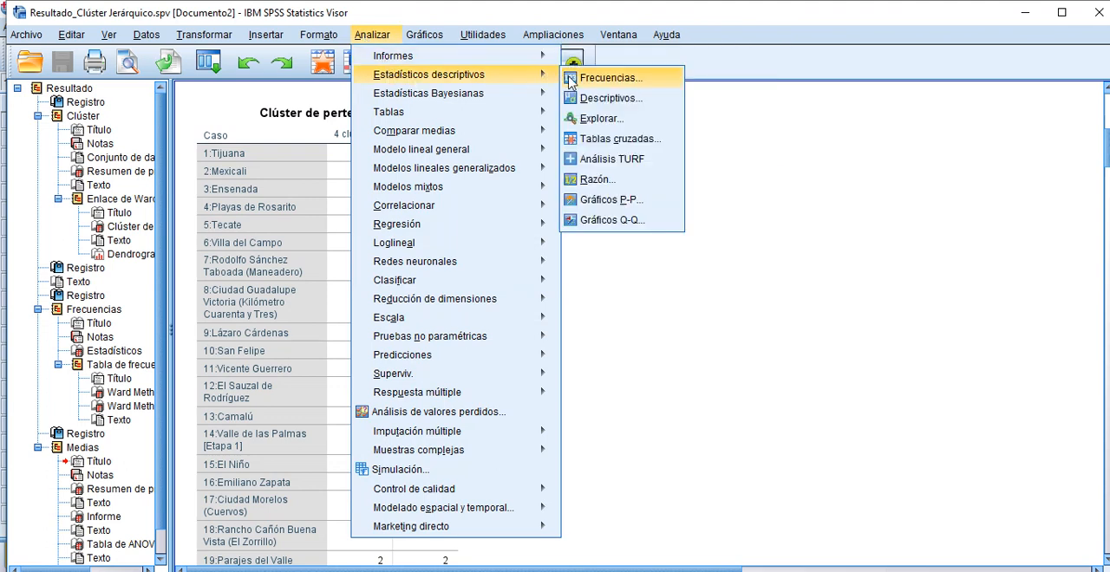
left_click(574, 80)
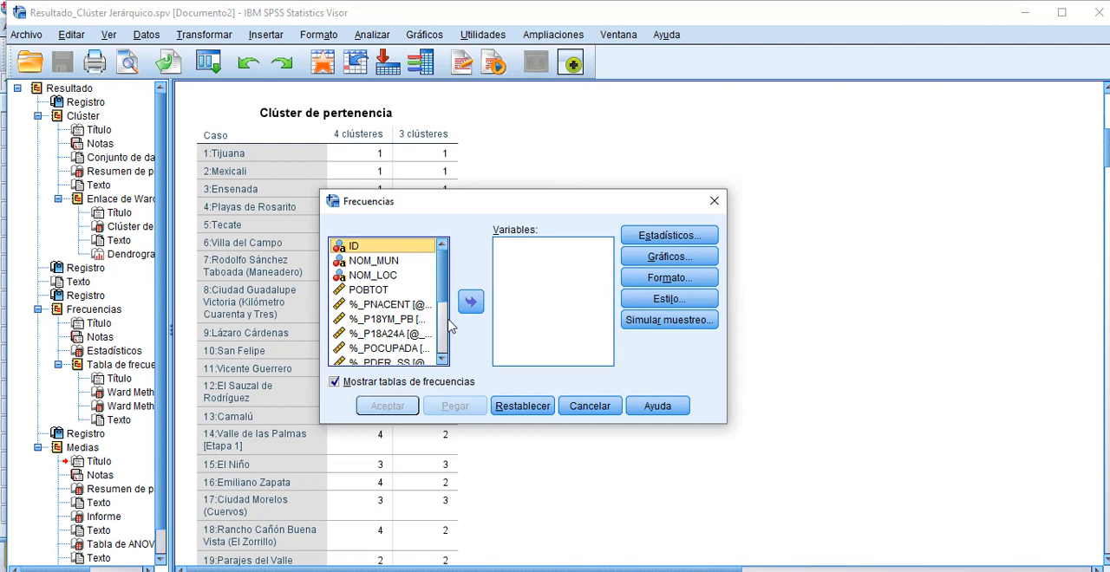
scroll(442, 323, "down", 3)
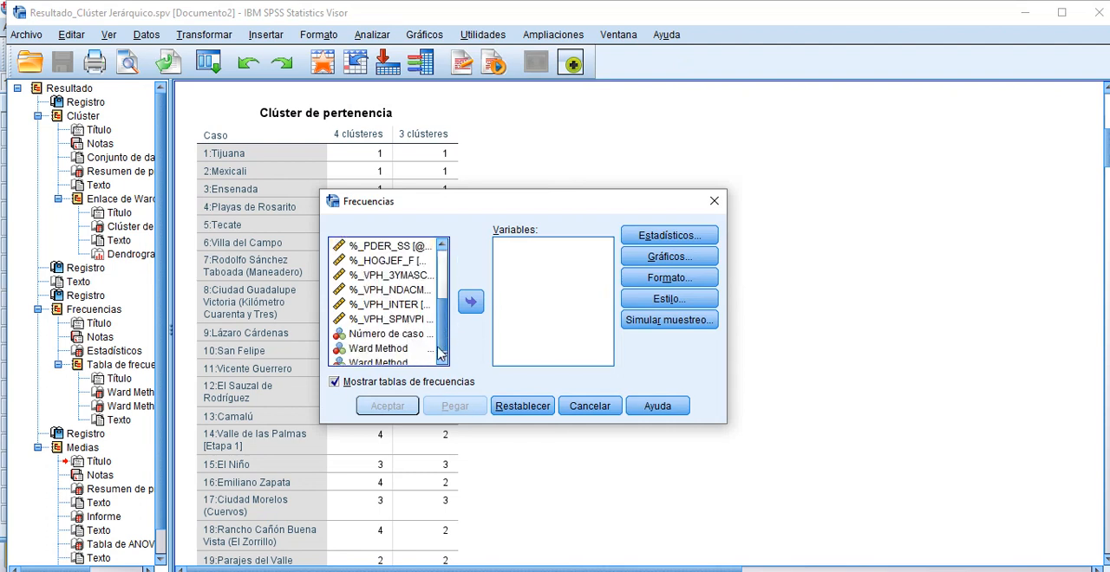
left_click(397, 351)
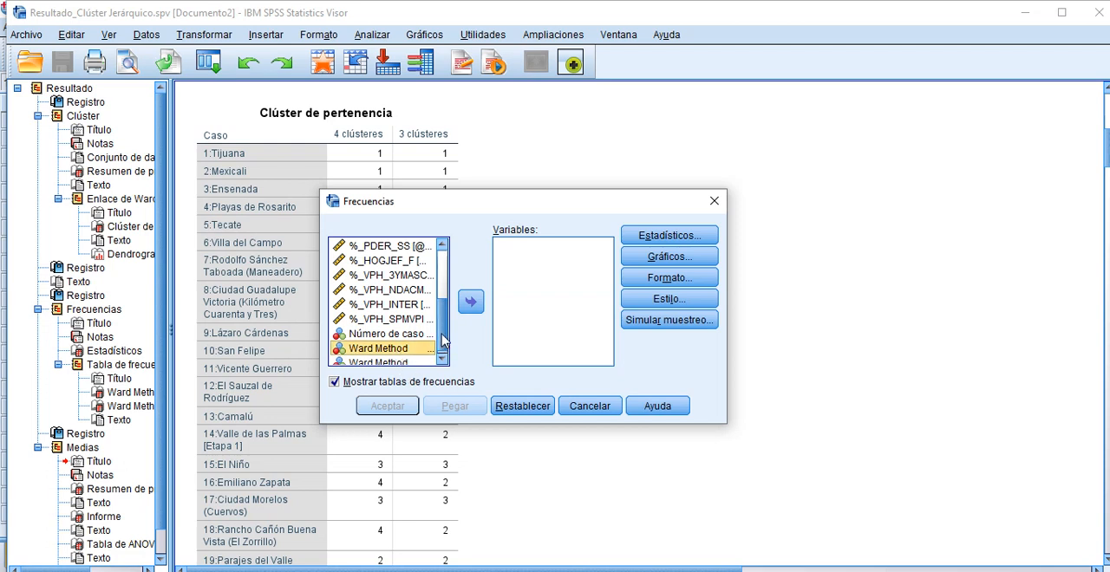
scroll(443, 341, "down", 1)
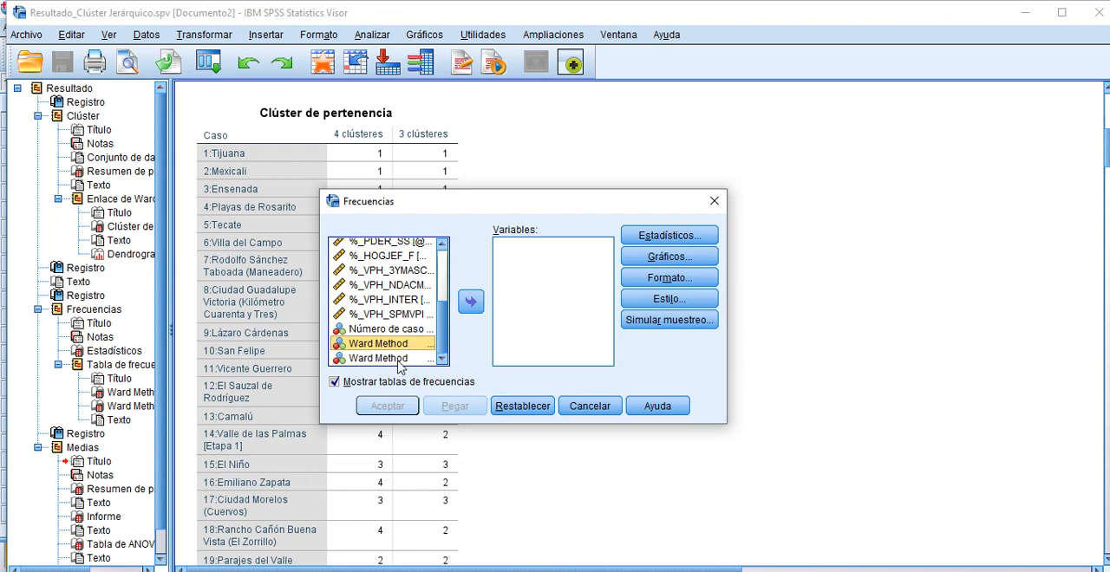
left_click(391, 359, "ctrl")
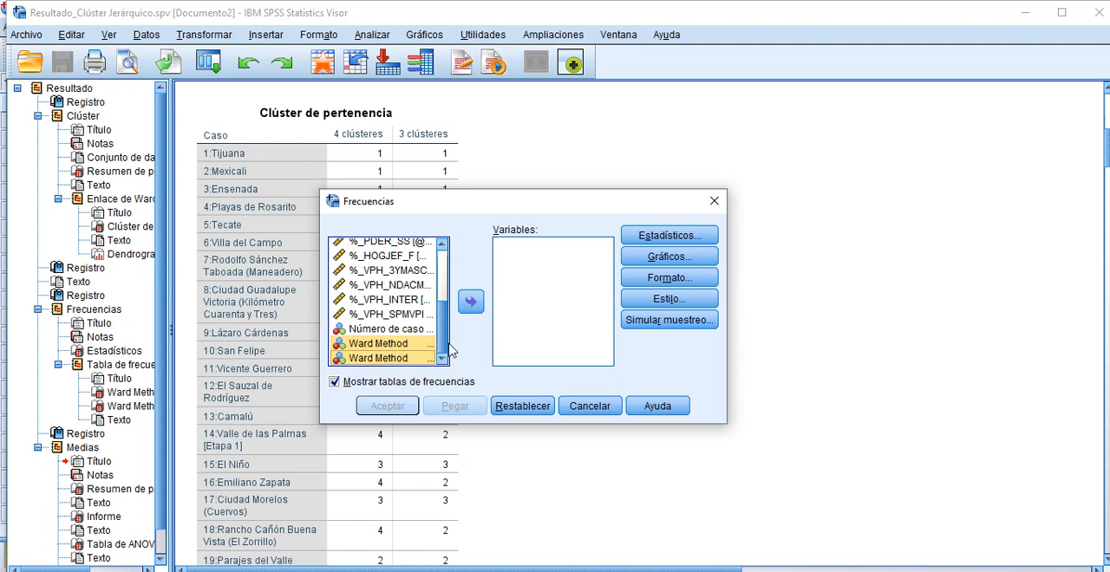
left_click(469, 303)
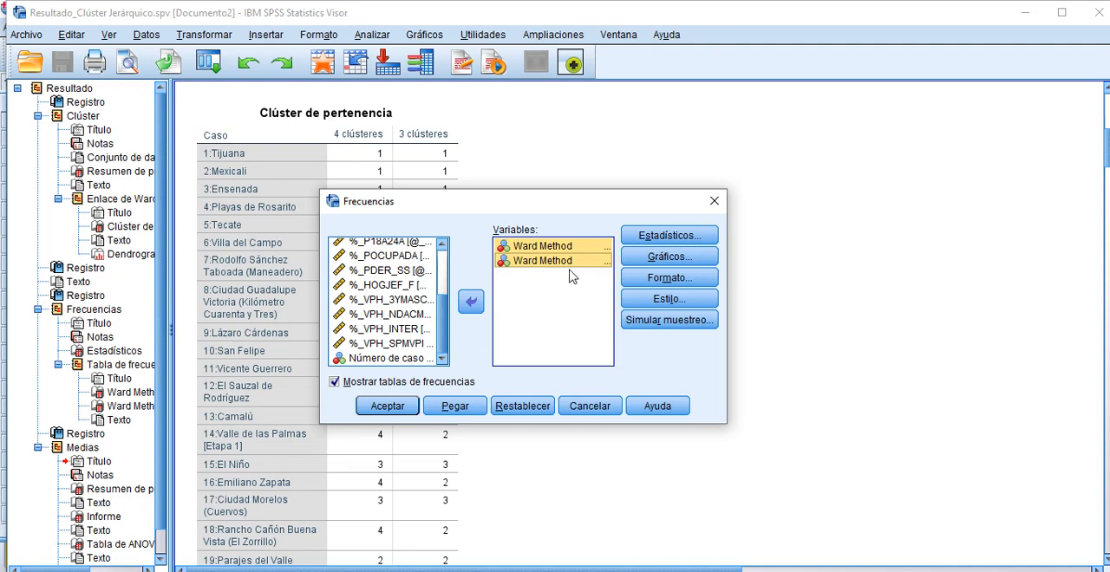
Step: Check the CLU4_Cluster_Jerarquico and CLU3_Cluster_Jerarquico columns in the Datos de trabajo.sav data editor, and cancel the Frequencies dialog in the output viewer
mouse_move(693, 563)
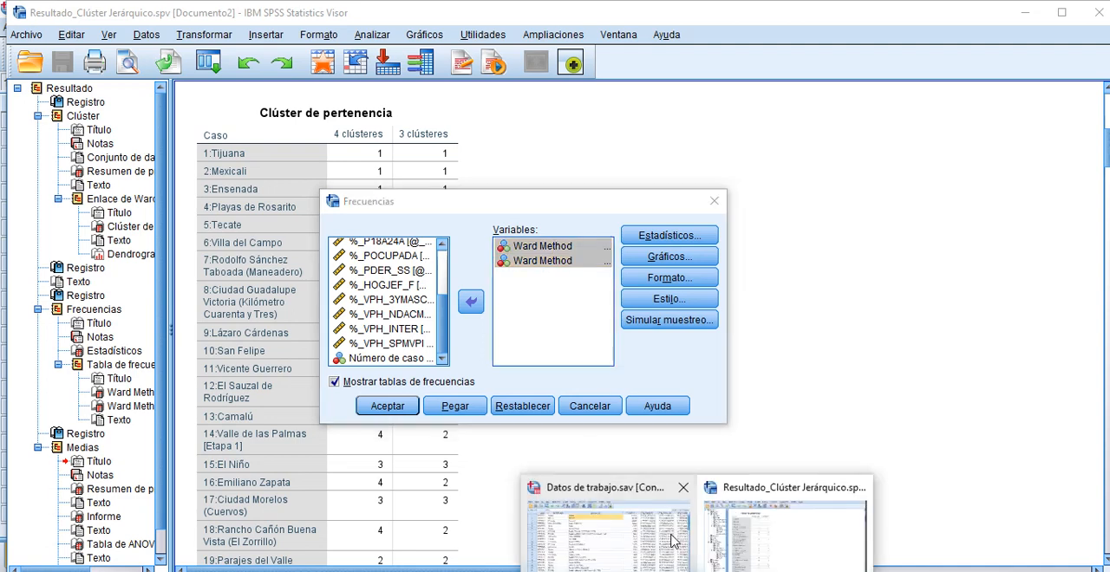
left_click(620, 543)
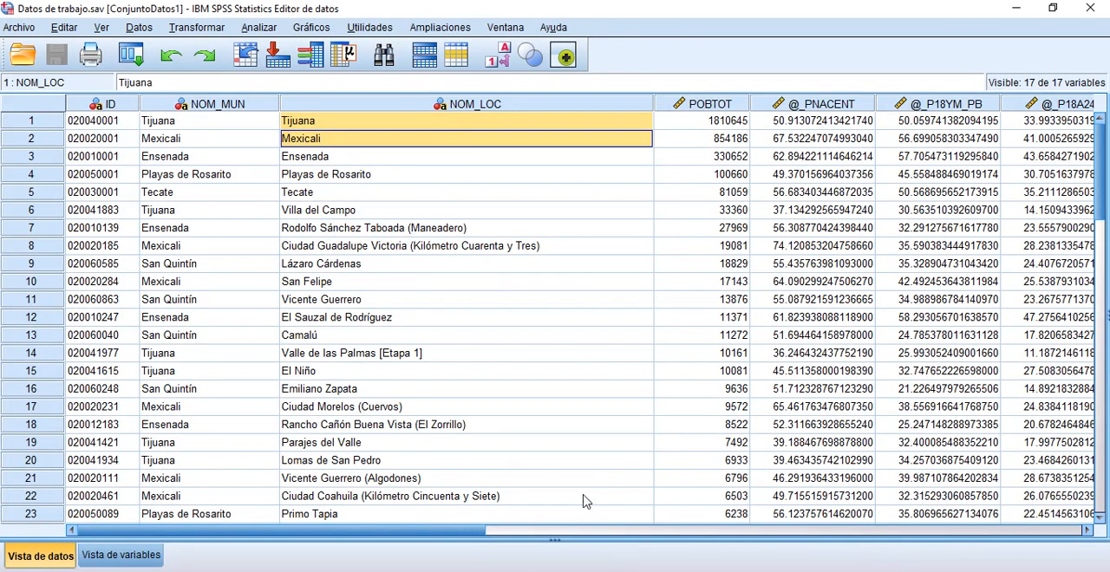
left_click_drag(450, 531, 1015, 537)
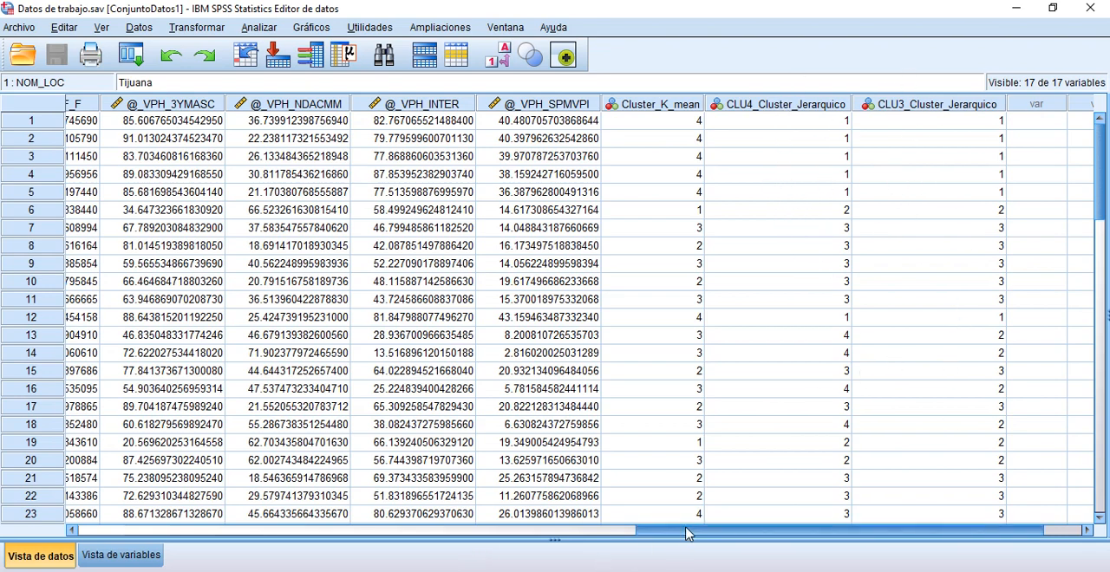
left_click_drag(684, 533, 186, 533)
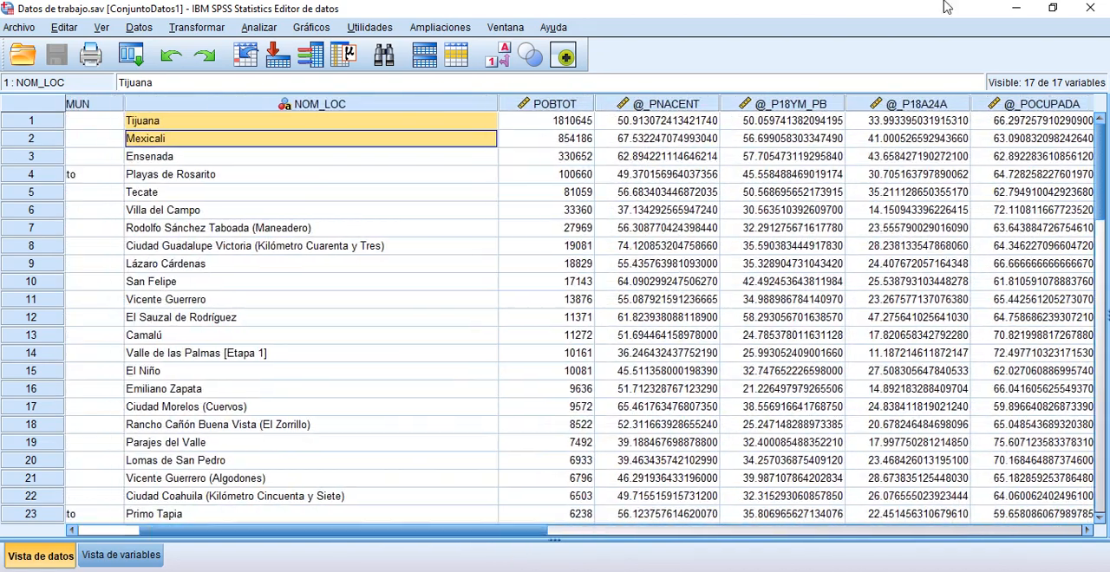
left_click(1026, 9)
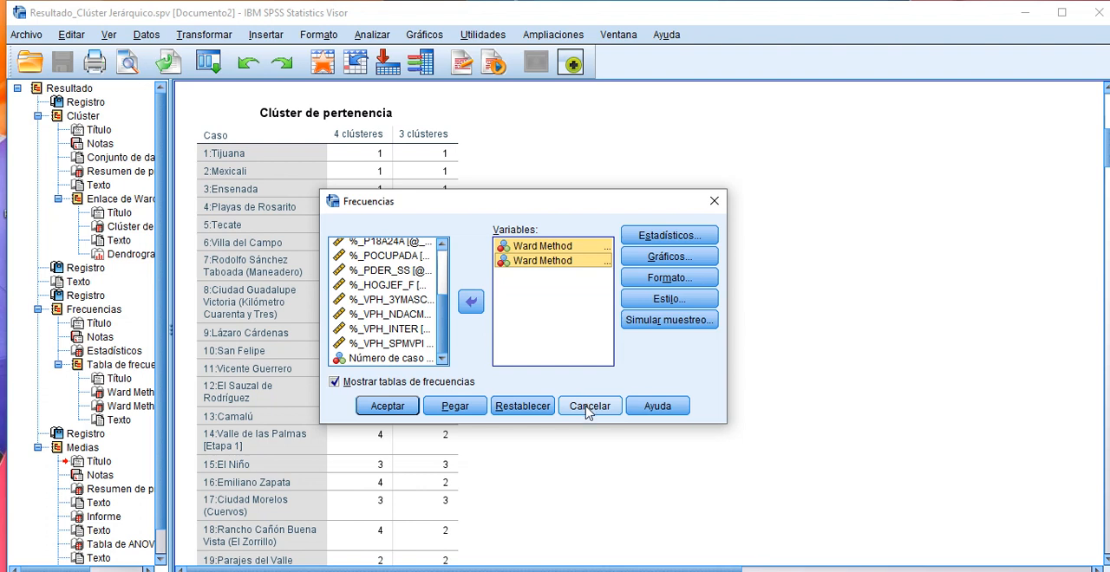
left_click(587, 409)
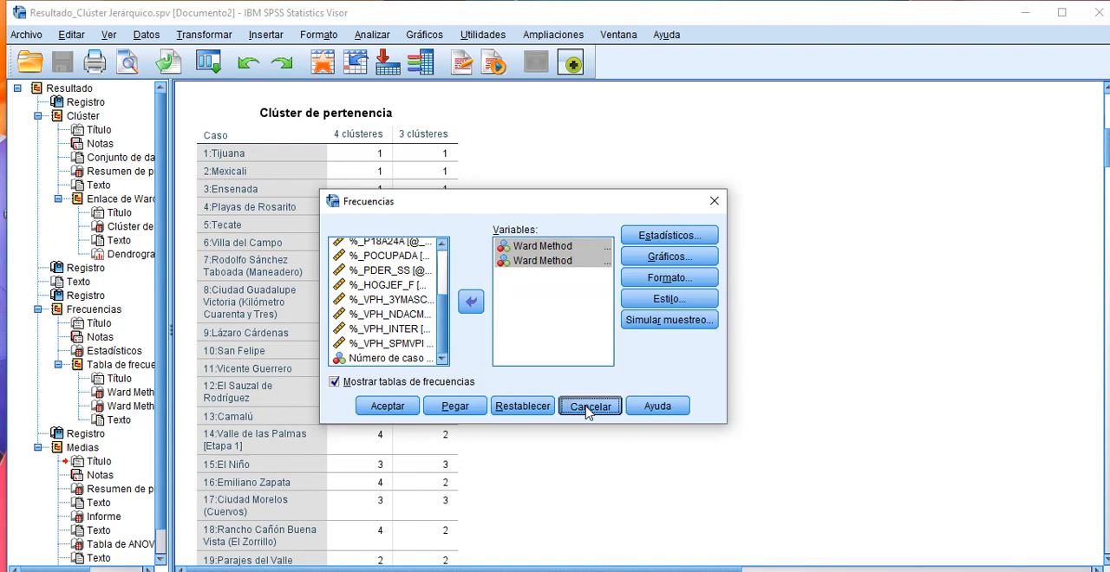
left_click(588, 407)
Step: Compare the existing Ward Method frequency tables for the 3- and 4-cluster solutions and read the note on choosing between them
scroll(1107, 158, "down", 3)
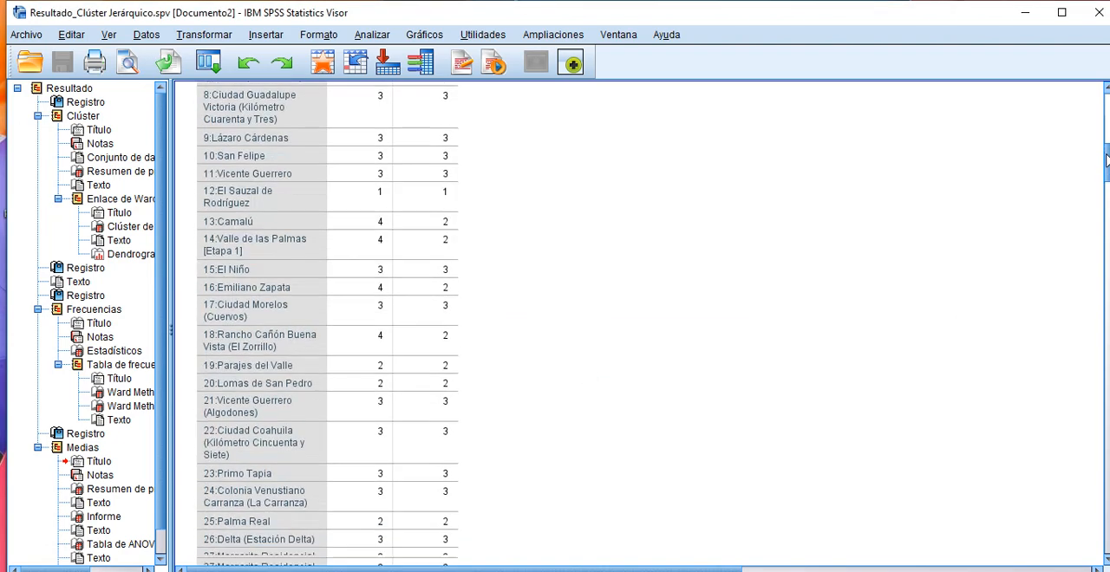
left_click_drag(1107, 159, 1107, 373)
left_click(306, 205)
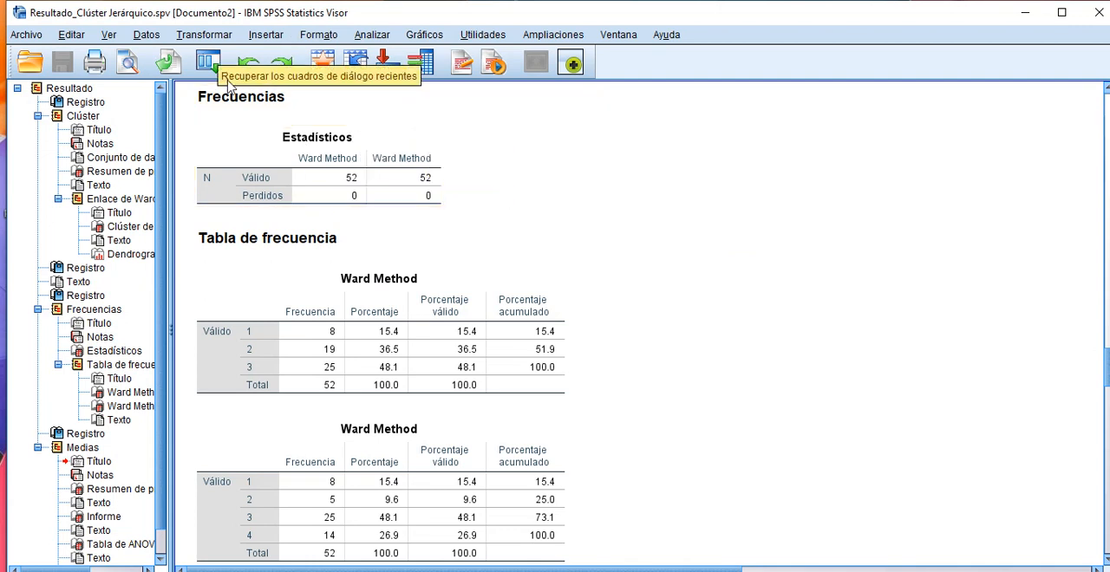
left_click(195, 99)
left_click(699, 211)
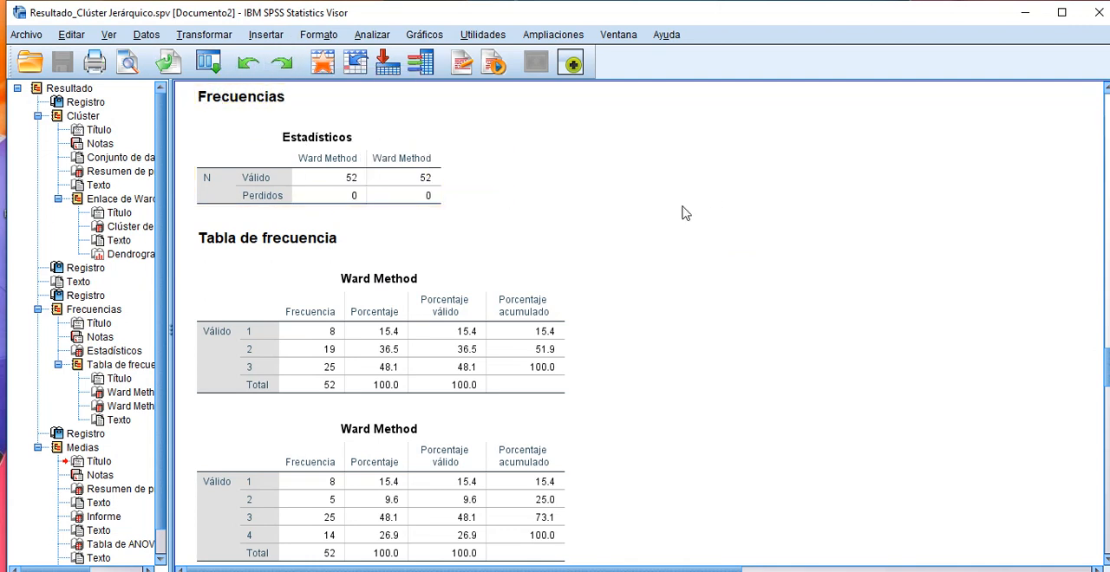
left_click(392, 185)
scroll(995, 323, "down", 2)
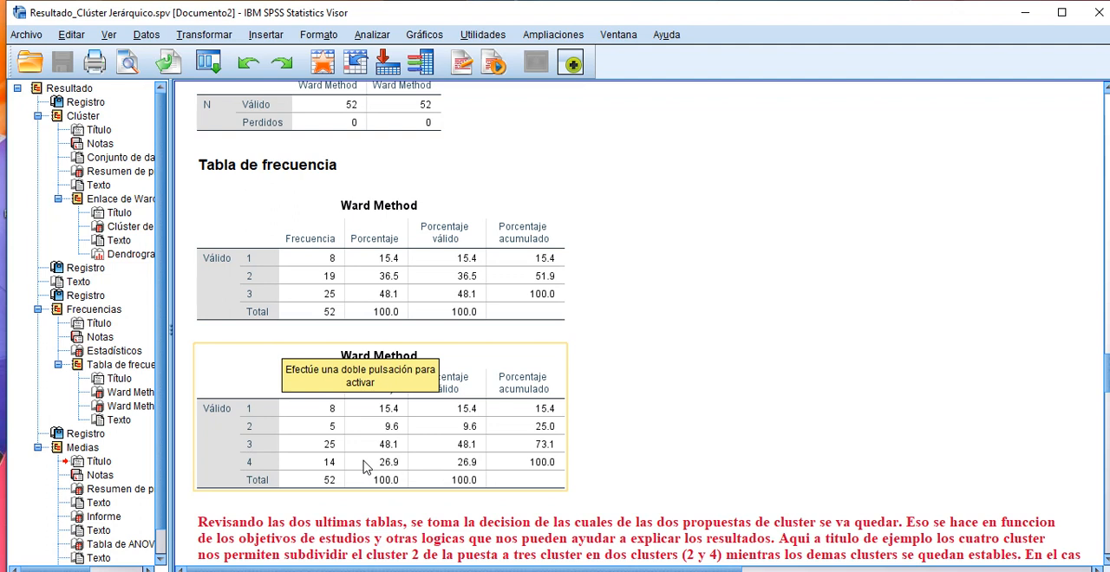
left_click(689, 277)
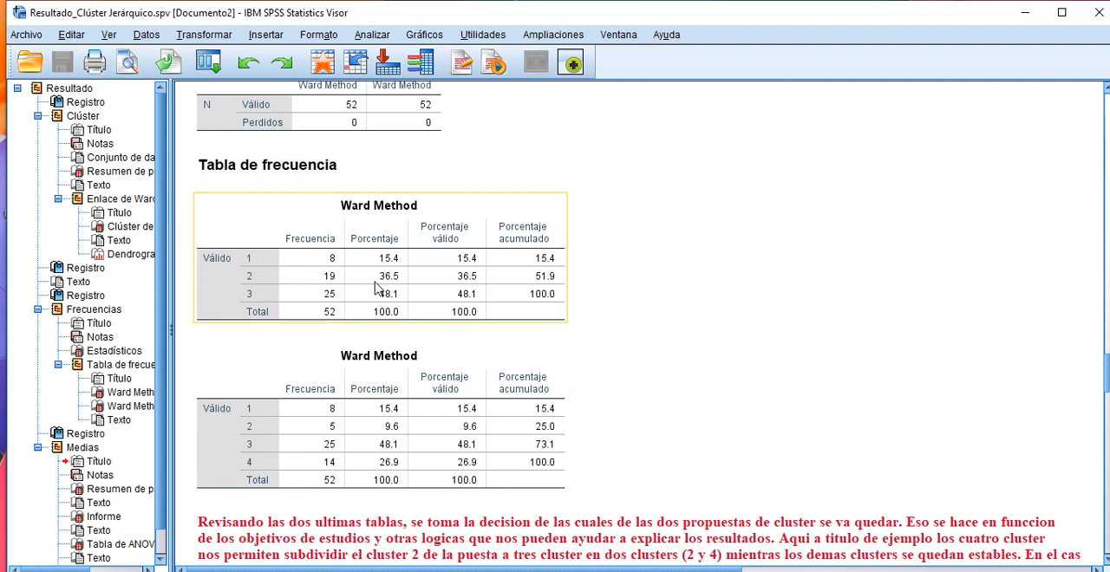
left_click(241, 183)
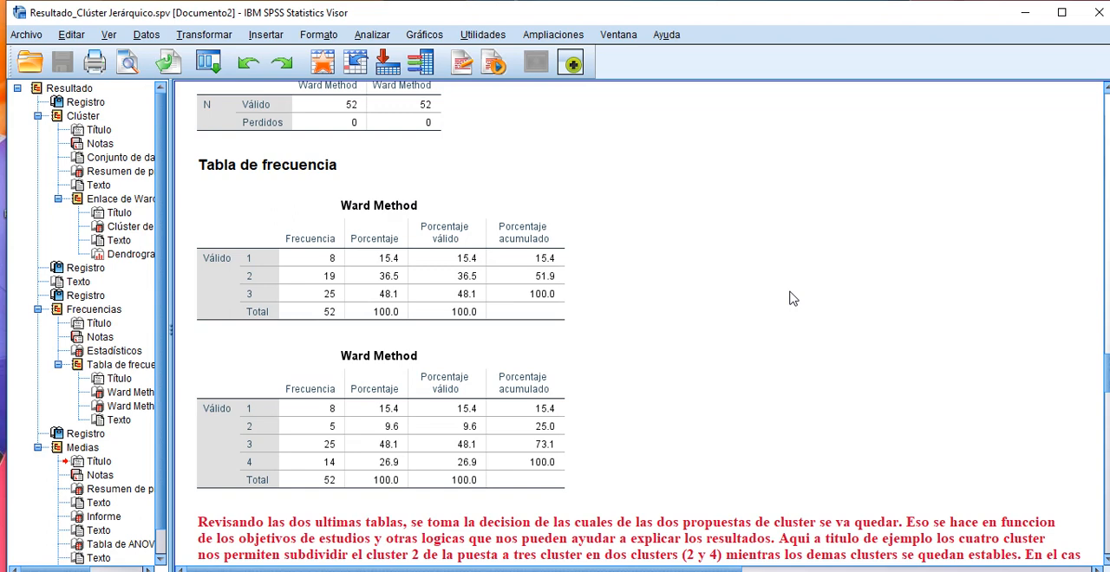
scroll(803, 306, "down", 2)
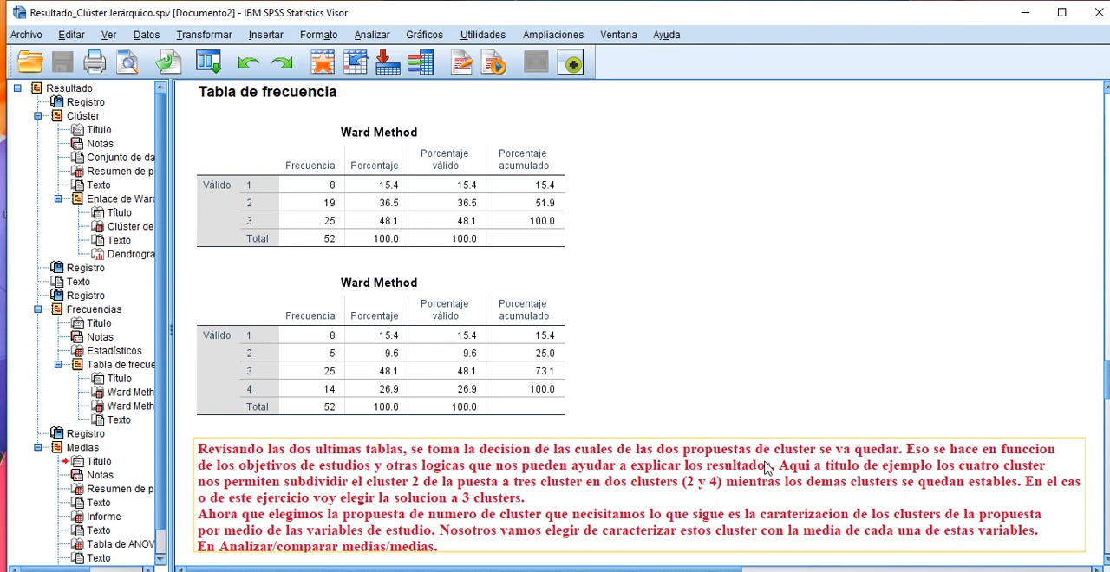
Step: Recheck the 3-cluster and 4-cluster assignments in the membership table against the frequency tables and the note on characterising clusters by means
scroll(761, 459, "up", 15)
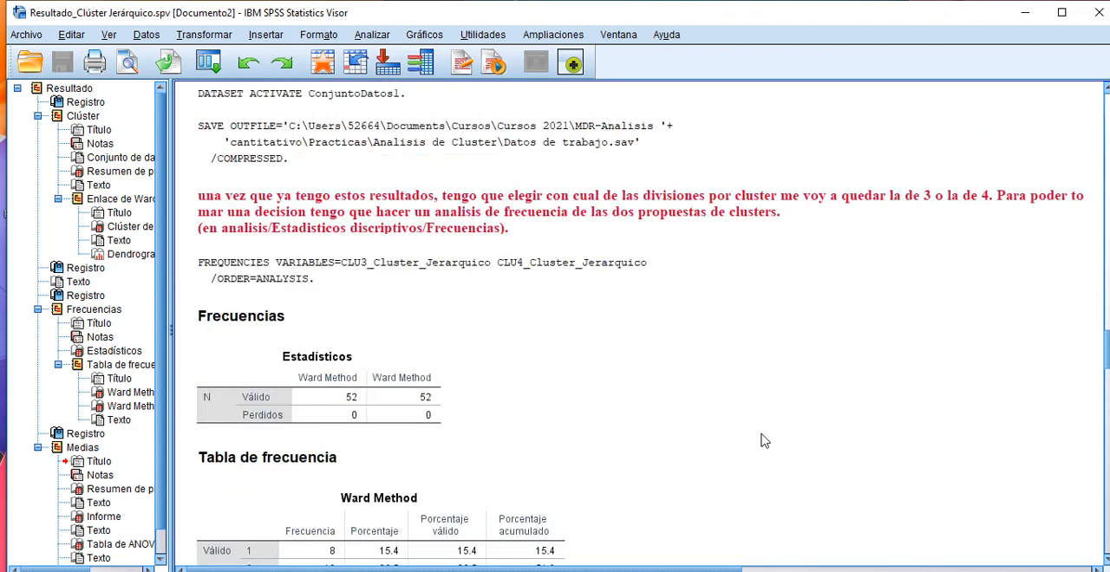
scroll(404, 214, "up", 12)
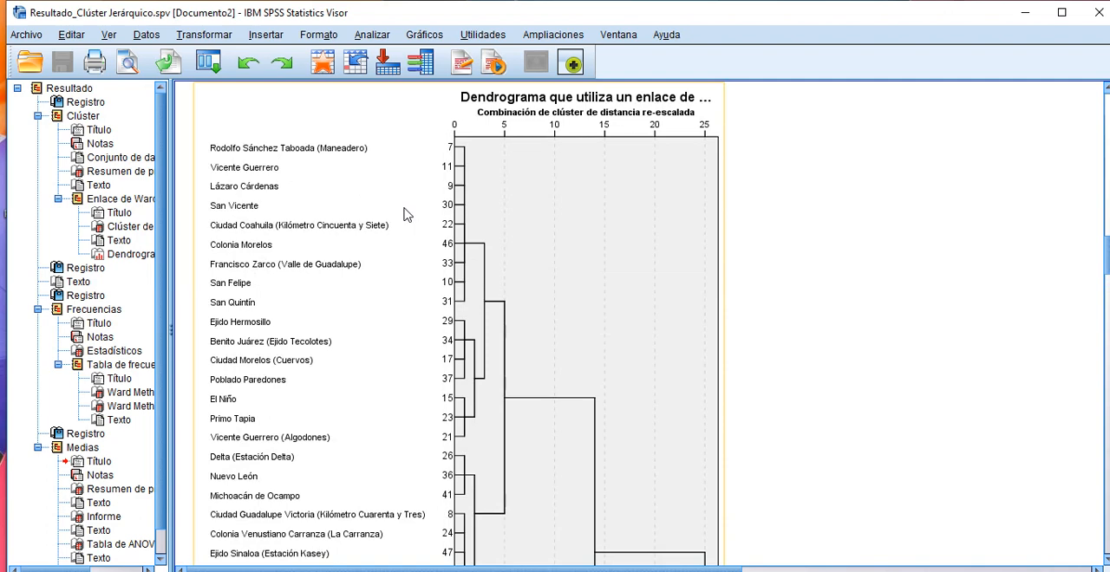
scroll(570, 223, "up", 10)
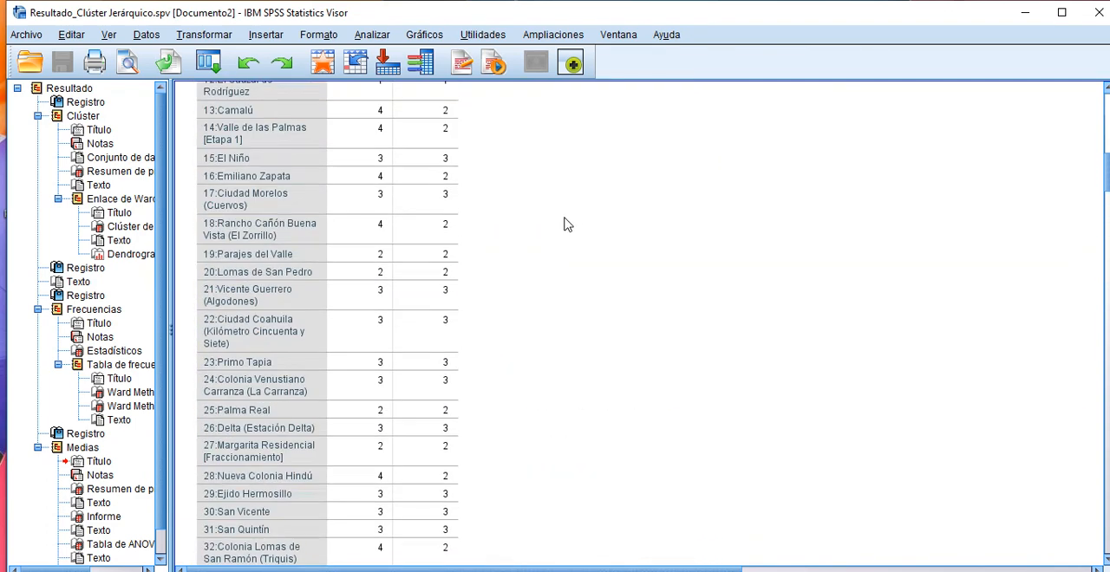
left_click(414, 210)
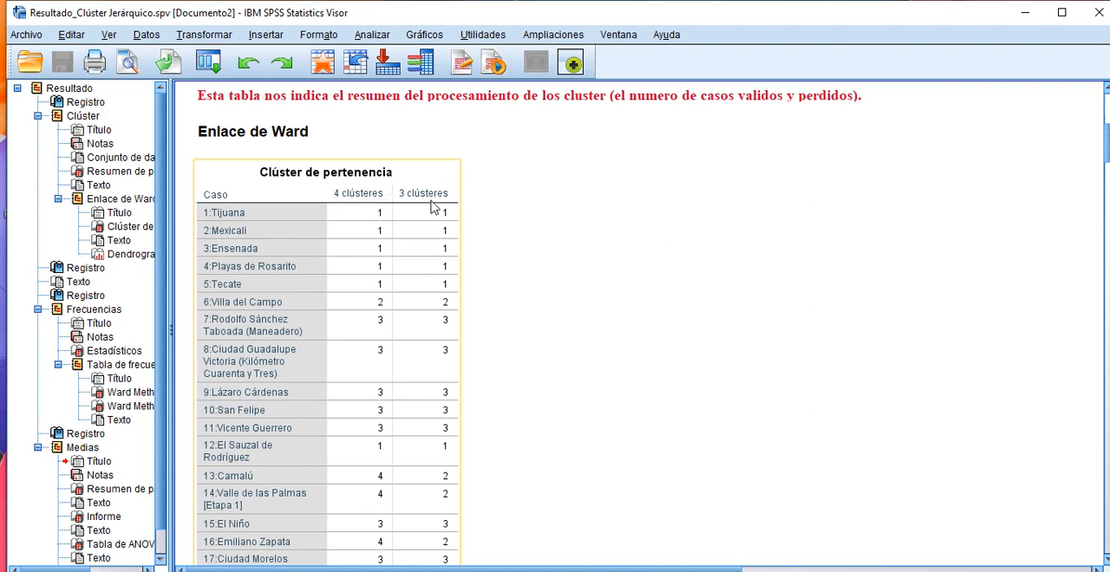
scroll(596, 271, "down", 15)
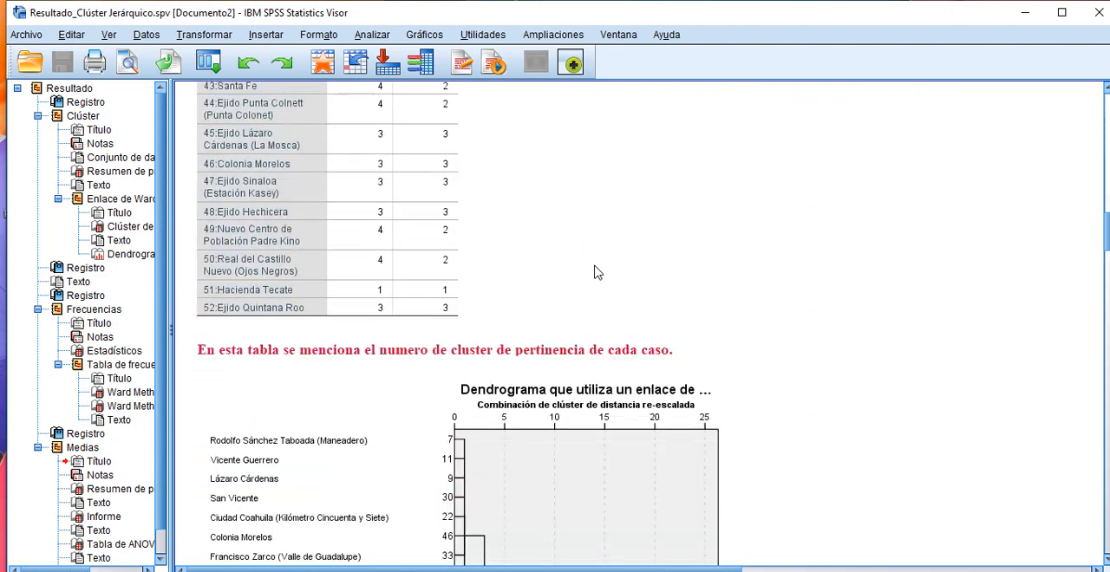
scroll(596, 272, "down", 20)
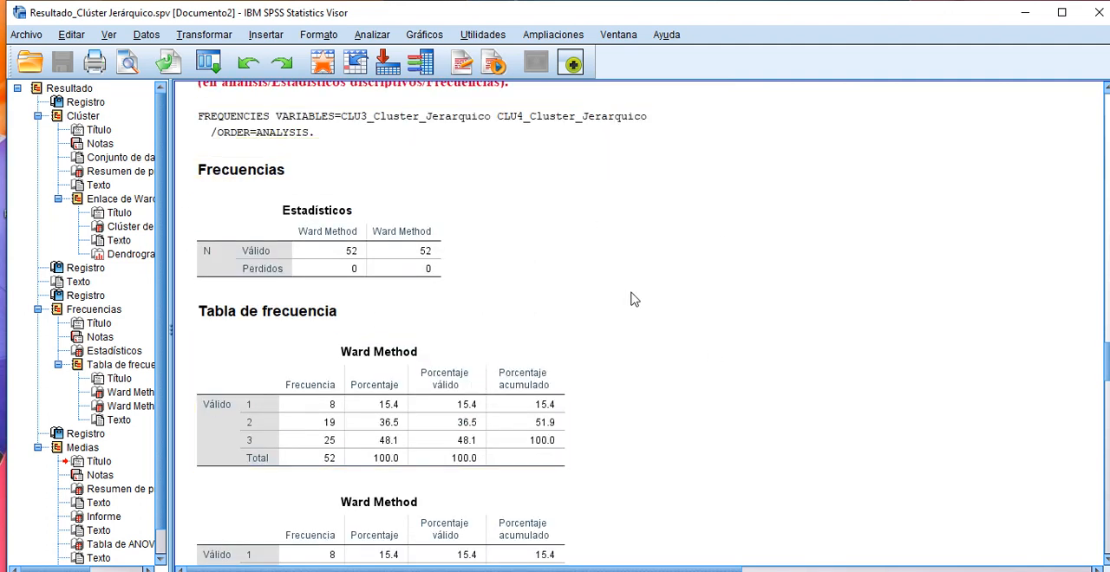
scroll(631, 299, "down", 1)
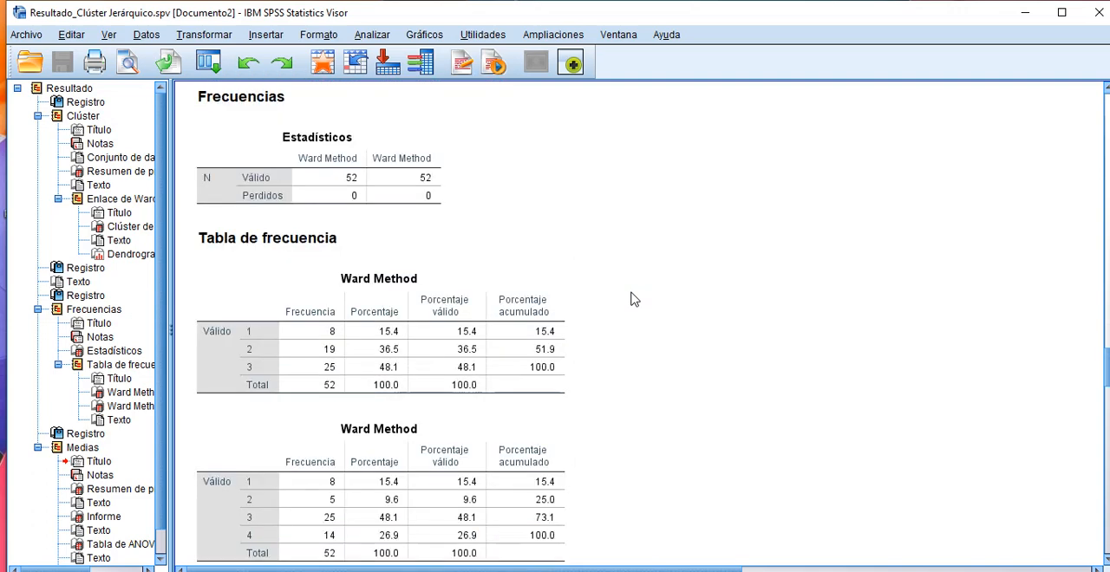
scroll(631, 299, "down", 1)
scroll(631, 299, "down", 2)
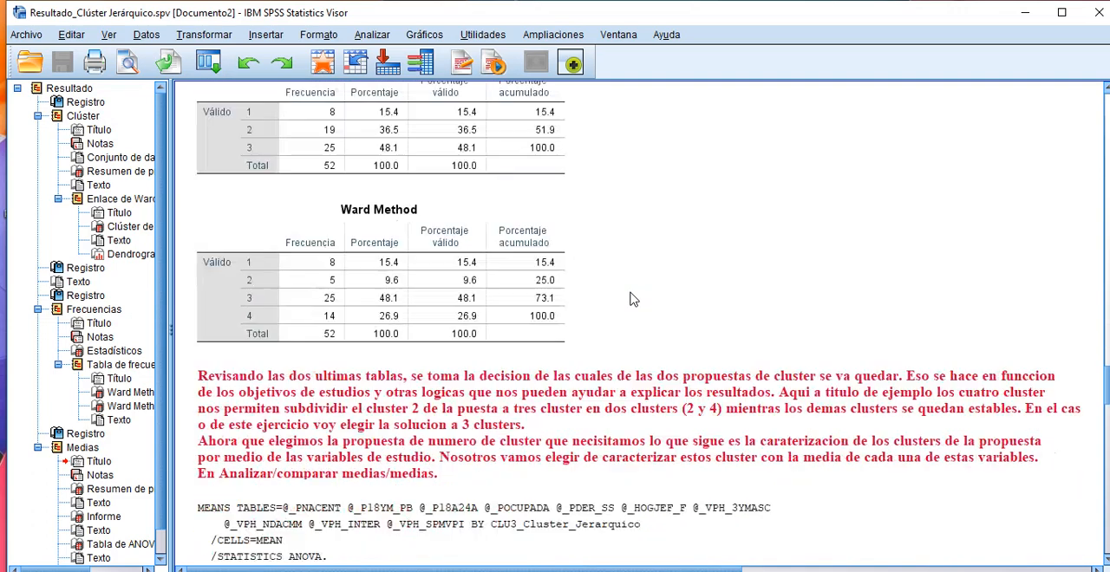
scroll(631, 299, "up", 1)
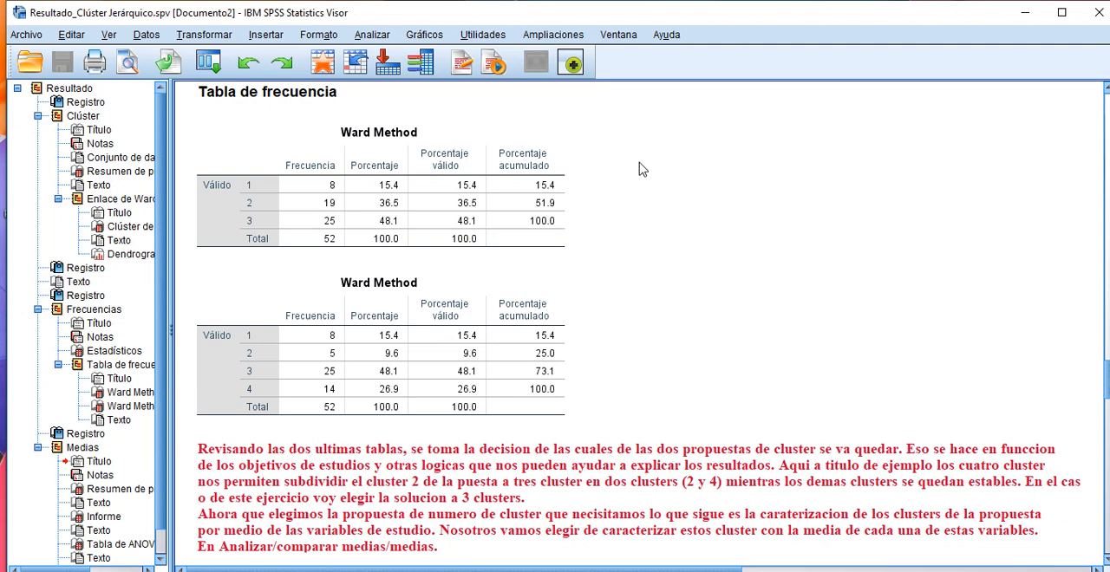
Step: Set up a Means comparison with the percentage variables %_PNACENT through %_VPH_SPMVPI as dependents and CLU3_Cluster_Jerarquico as the independent variable
left_click(363, 36)
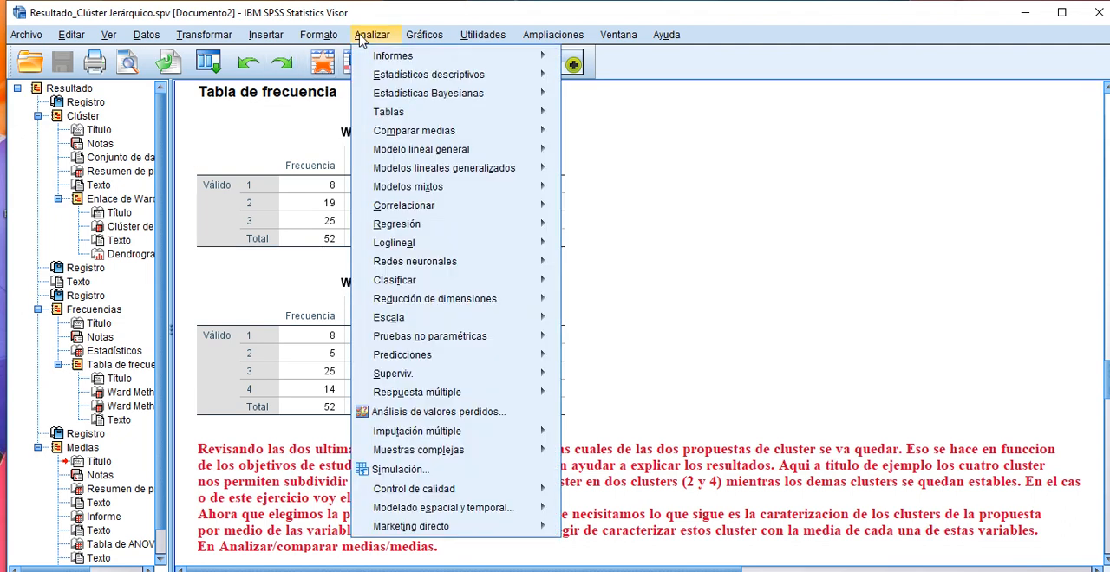
mouse_move(413, 132)
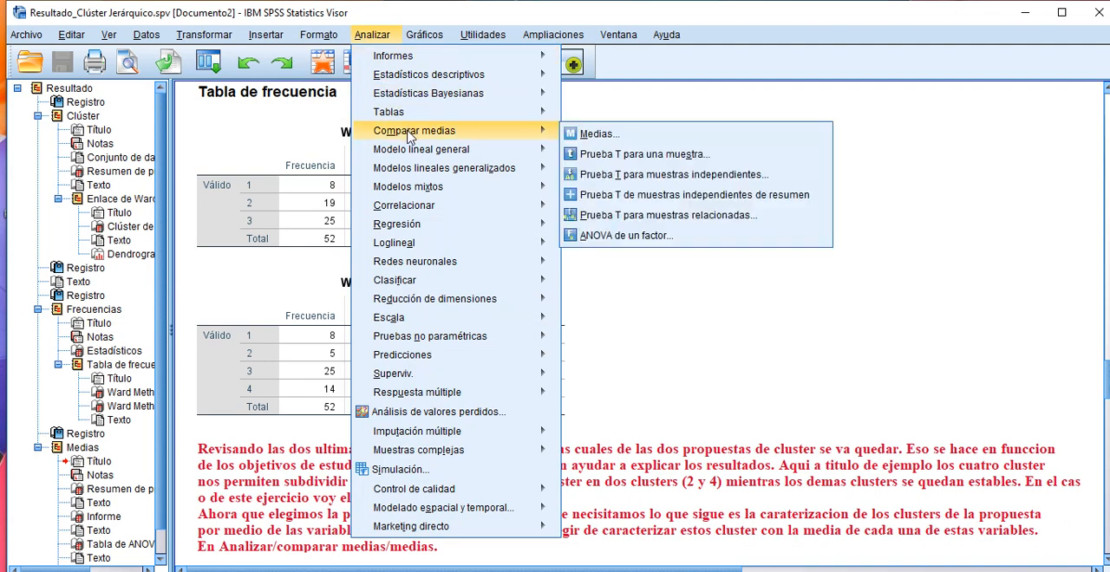
left_click(582, 139)
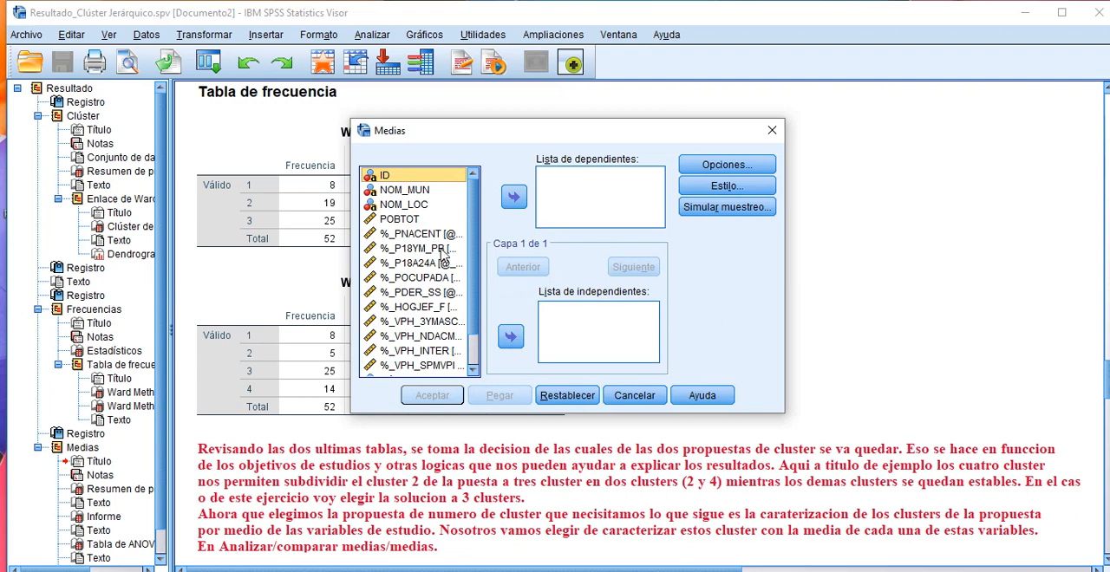
left_click(412, 239)
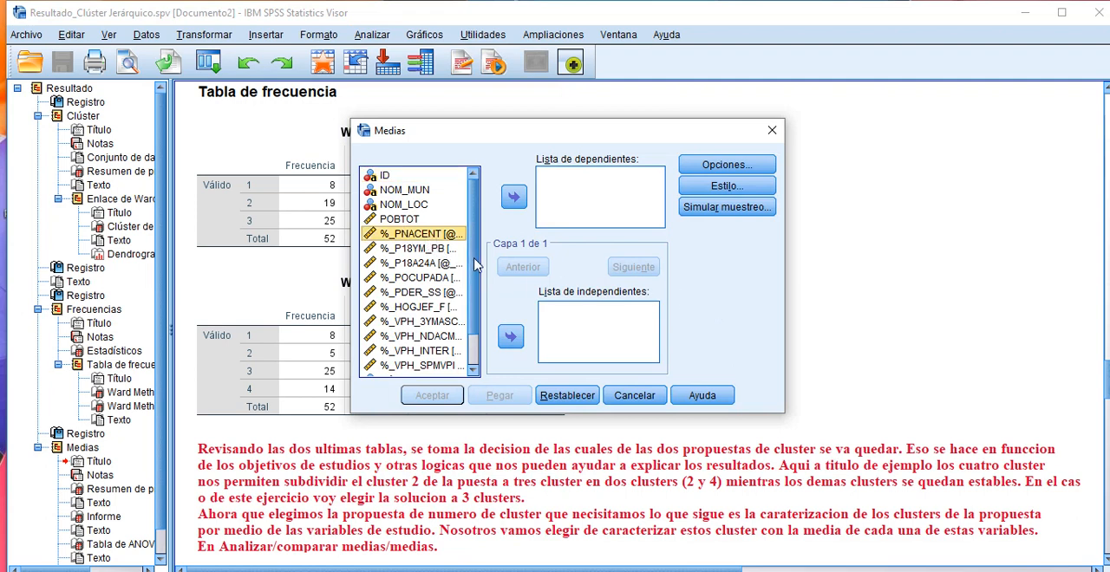
scroll(475, 297, "down", 1)
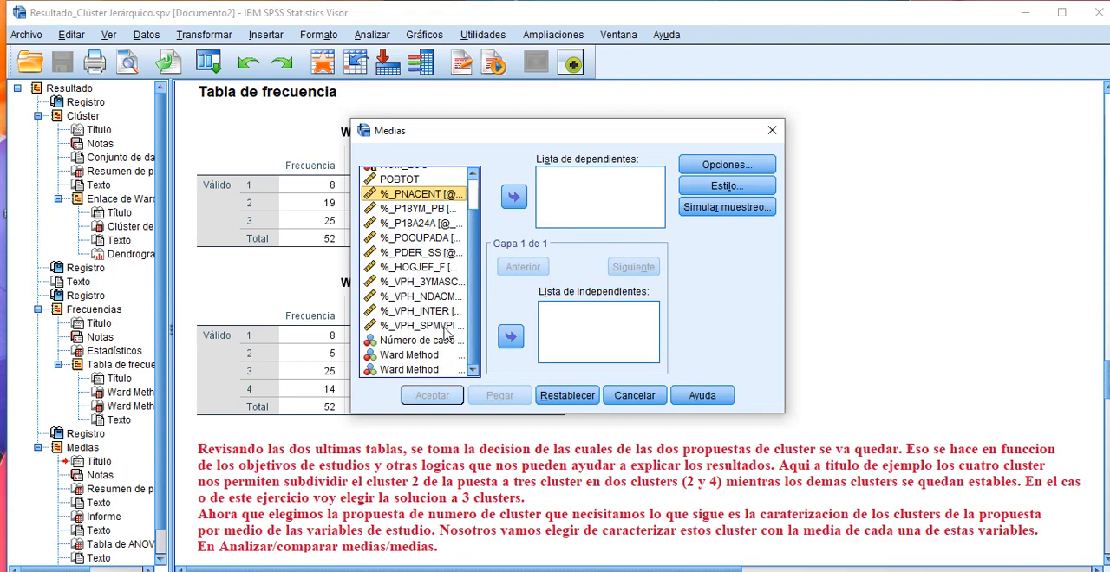
left_click(437, 326, "shift")
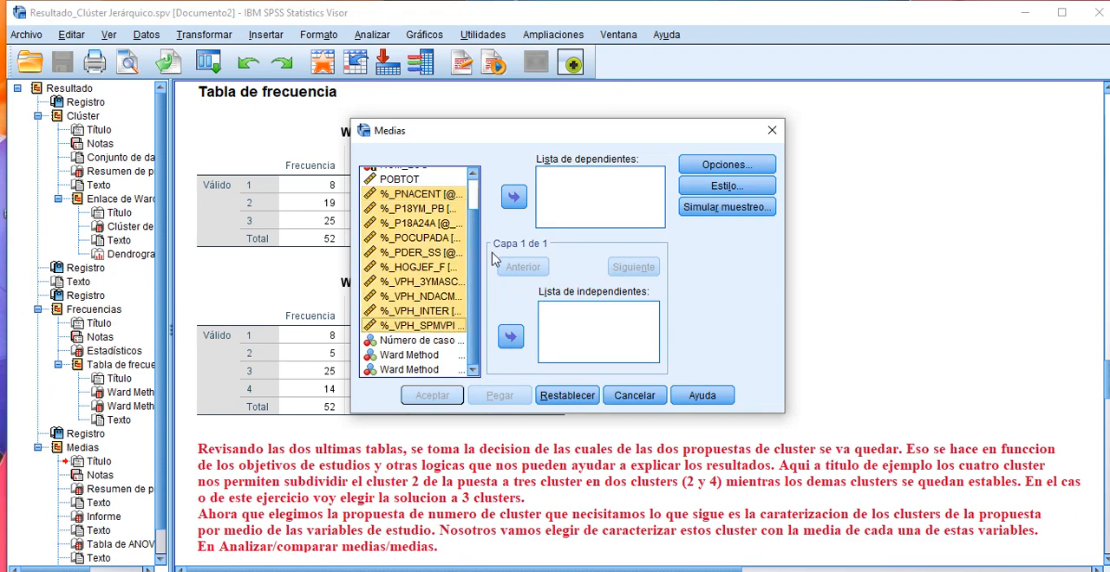
left_click(513, 197)
scroll(664, 206, "down", 3)
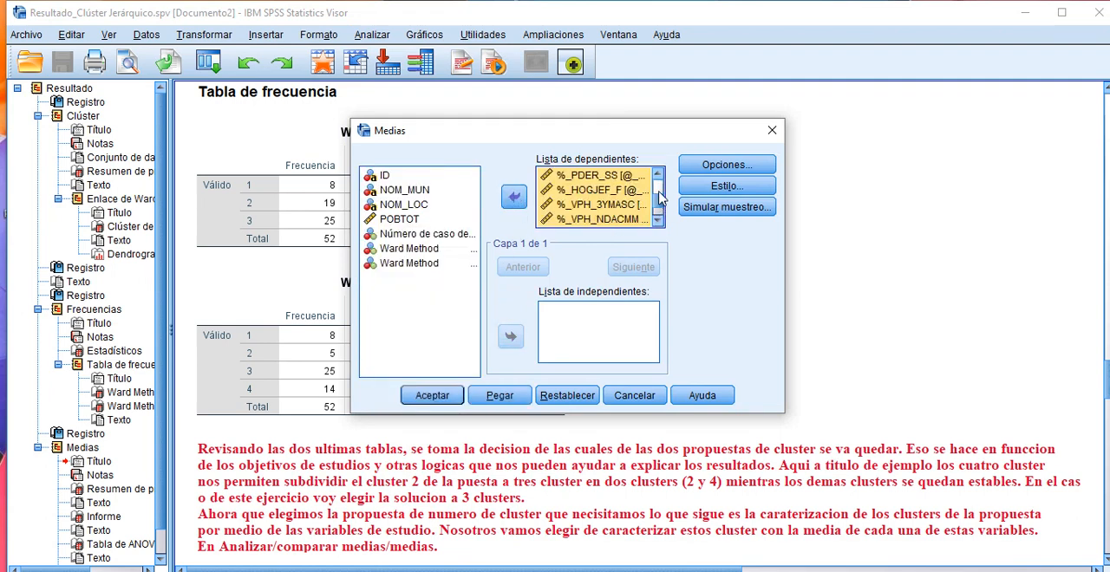
left_click(651, 205)
scroll(659, 201, "up", 3)
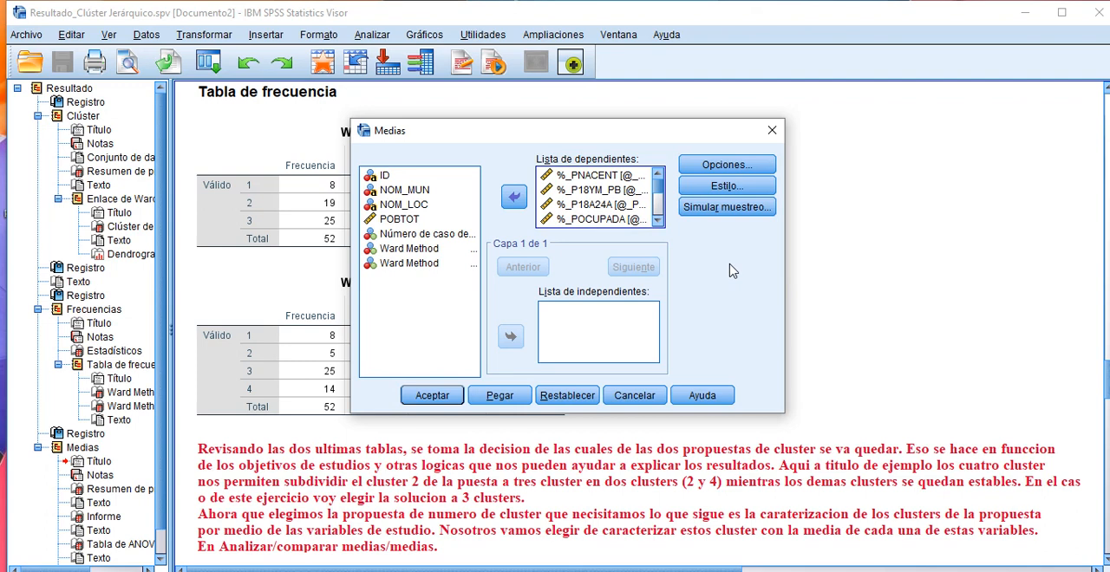
left_click(421, 269)
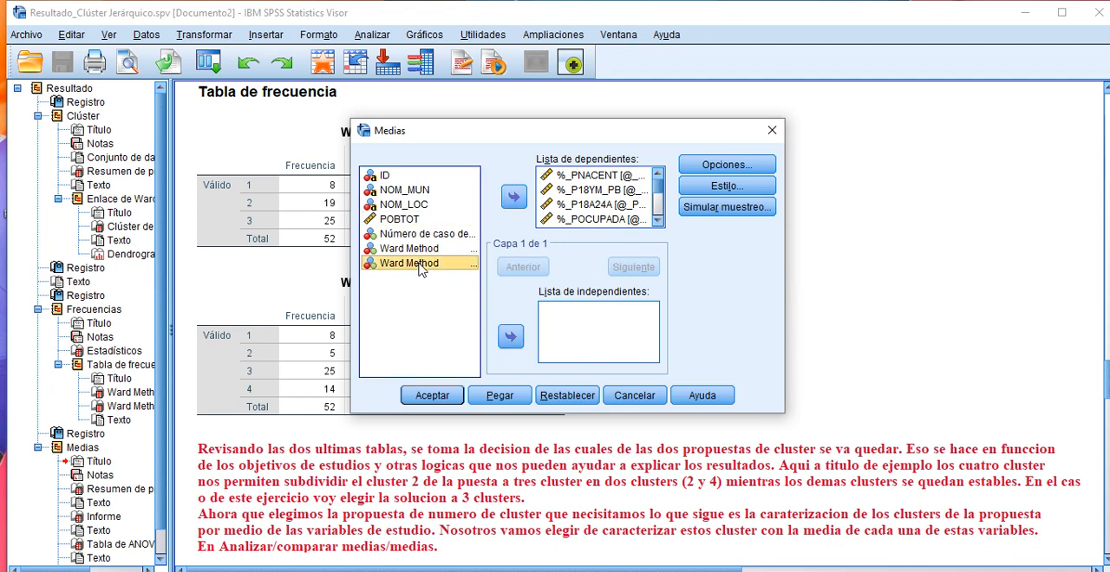
left_click(511, 336)
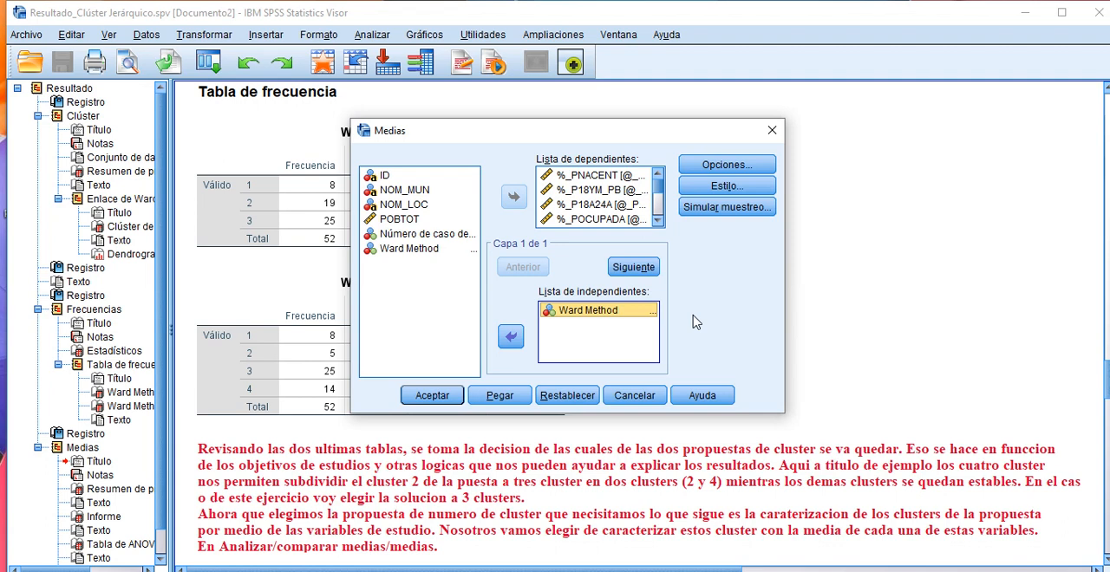
Step: Keep only Media as the cell statistic, enable Tabla de Anova y eta, and cancel the Means dialog
left_click(732, 165)
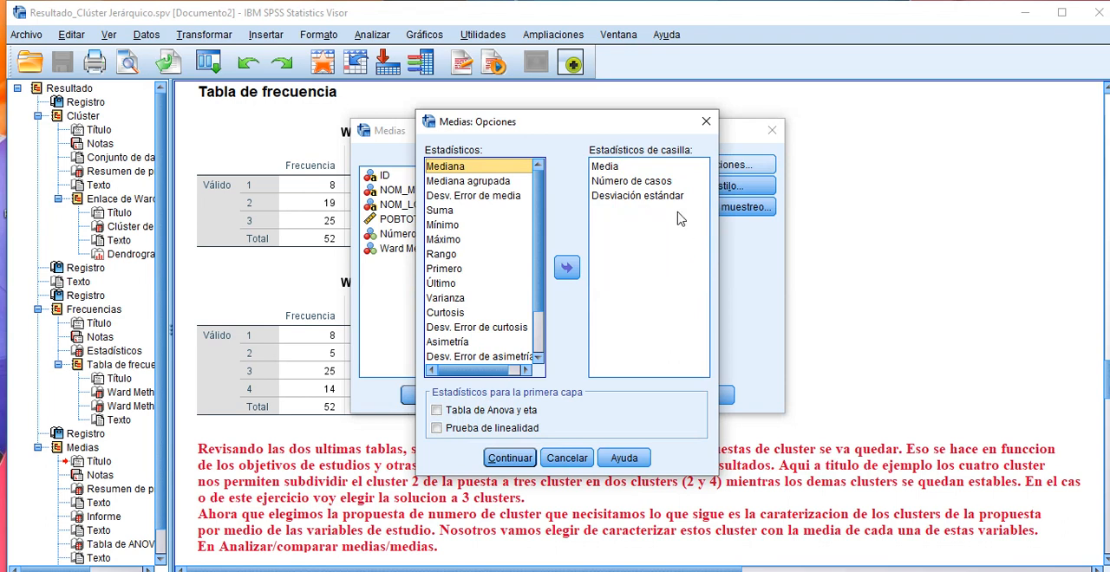
left_click(640, 182)
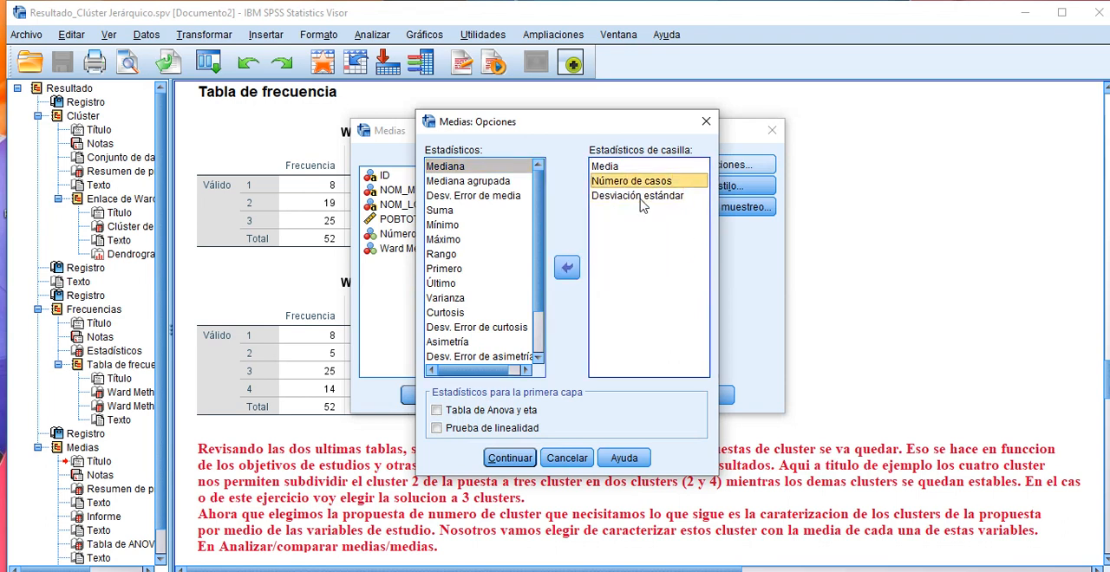
left_click(641, 197, "ctrl")
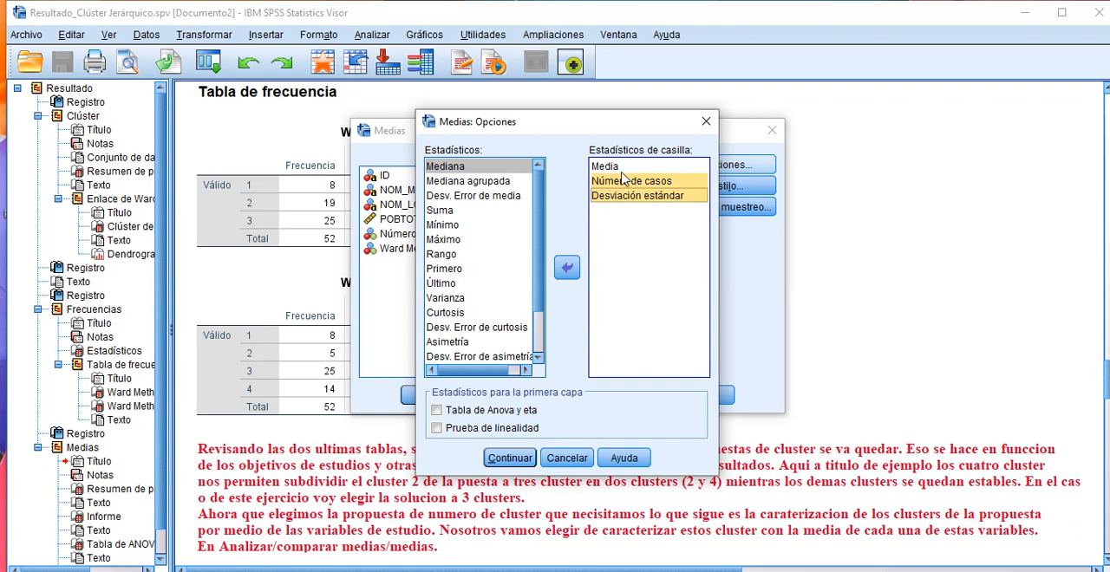
left_click(566, 267)
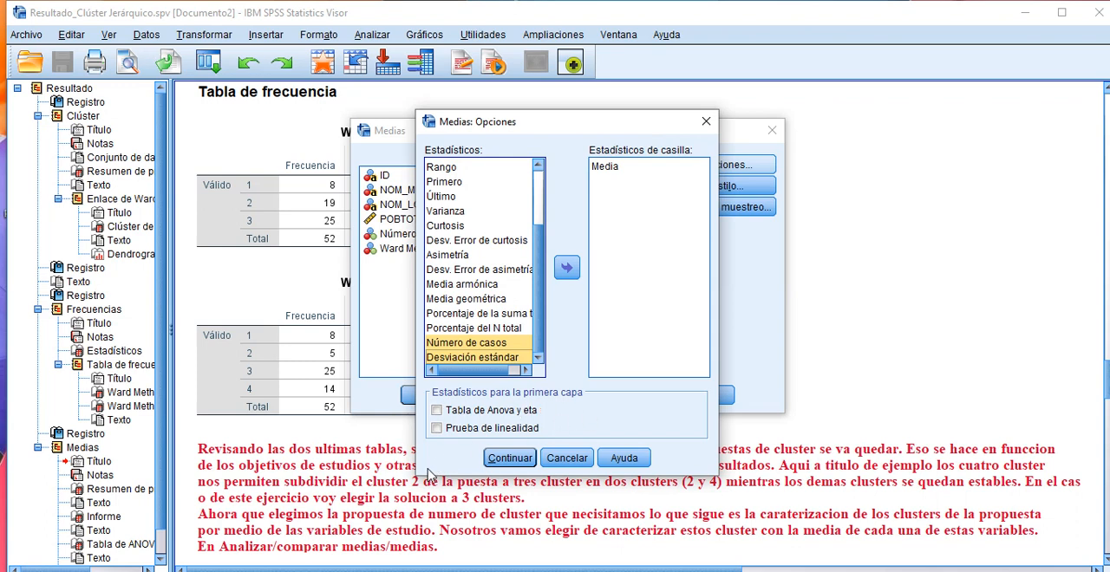
left_click(437, 411)
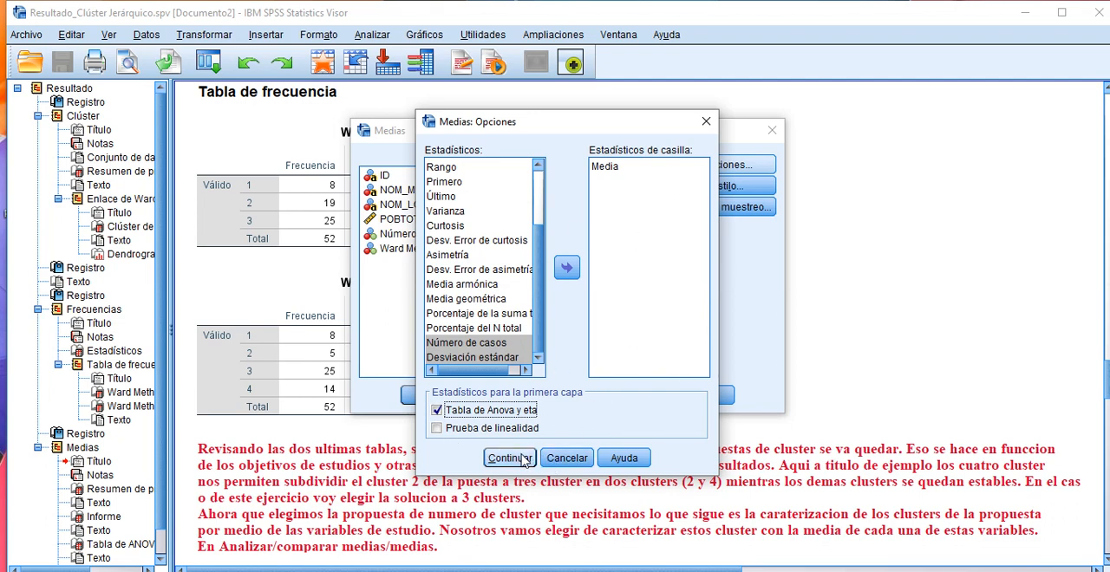
left_click(509, 457)
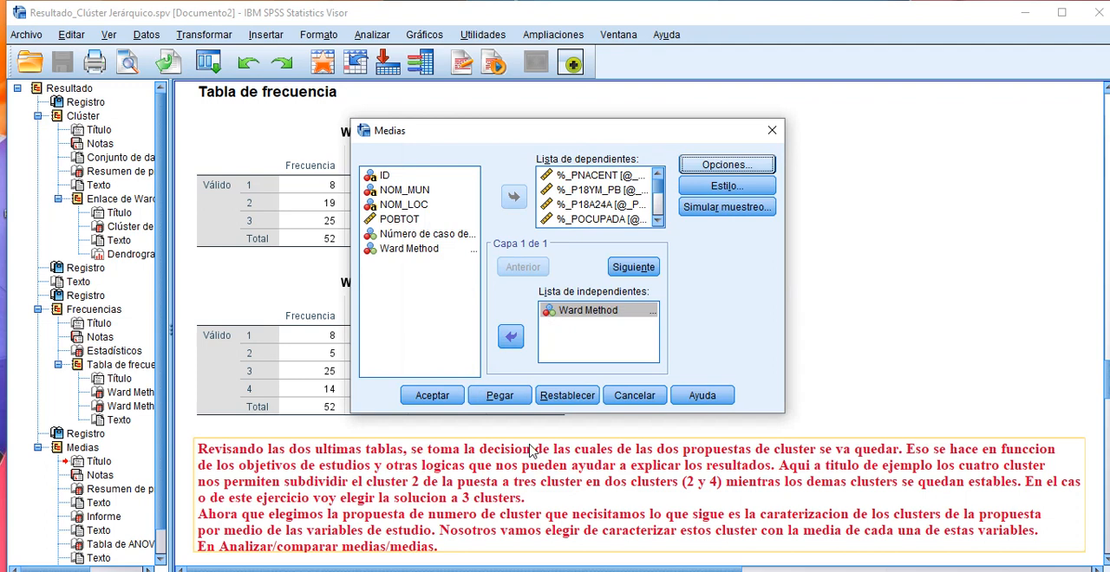
left_click(432, 399)
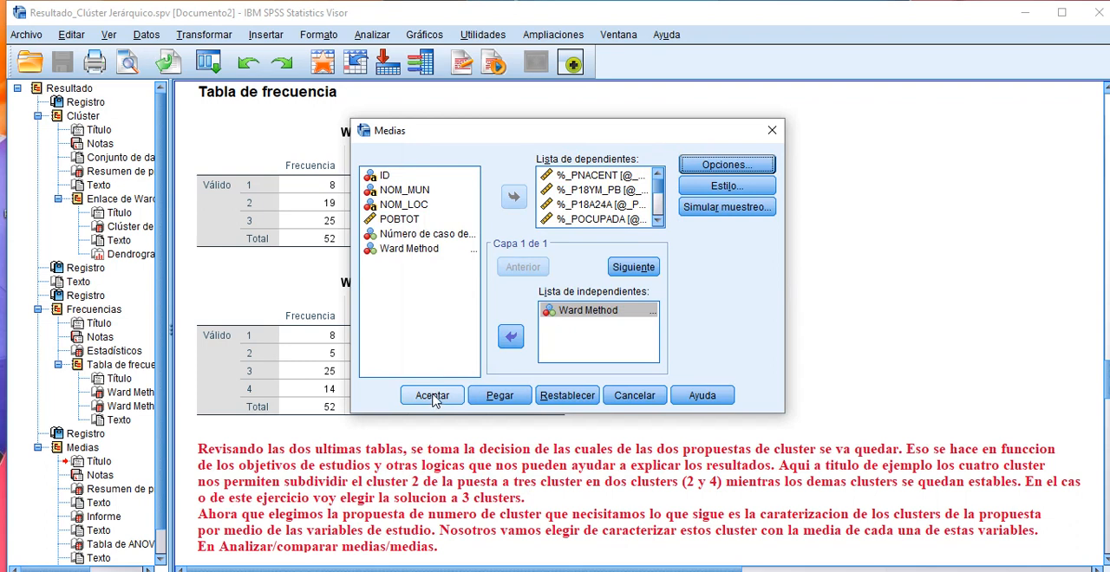
left_click(635, 396)
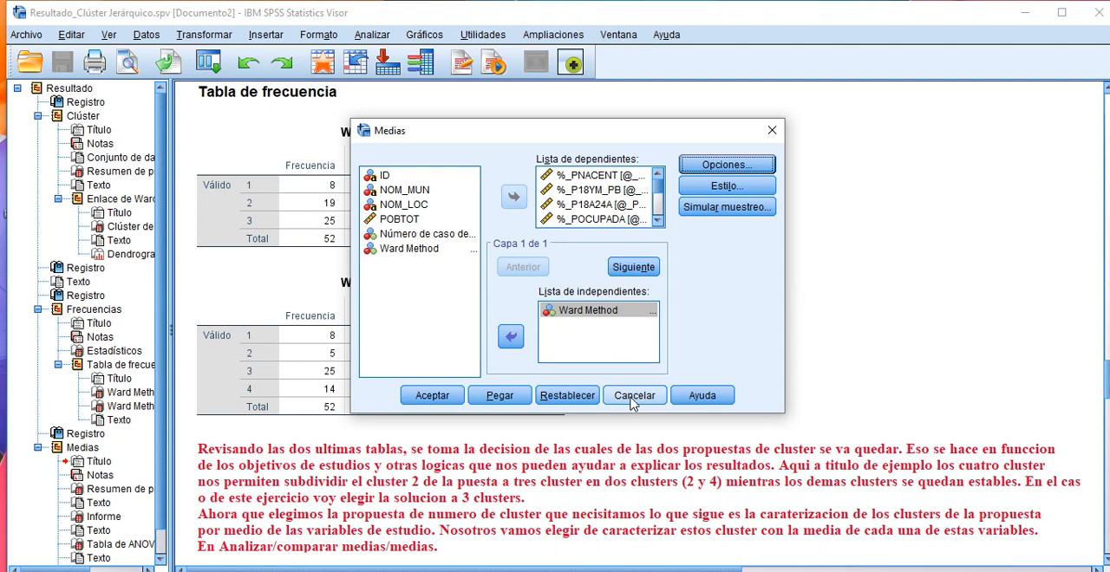
left_click(633, 398)
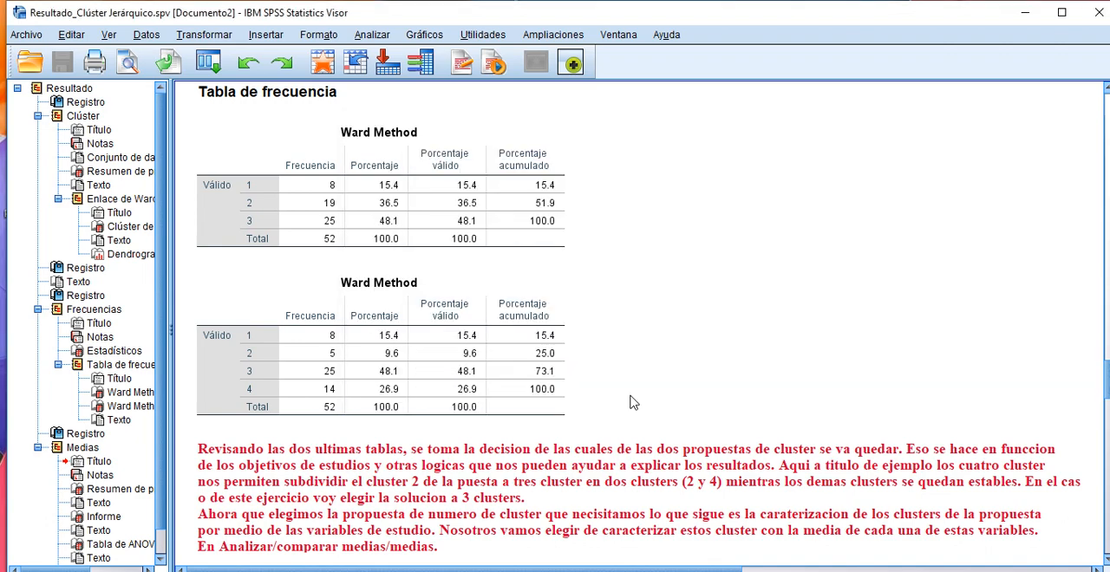
Step: Review the existing Medias output, checking the MEANS syntax and the included and excluded cases in the Resumen de procesamiento de casos table
scroll(716, 376, "down", 3)
scroll(716, 377, "down", 8)
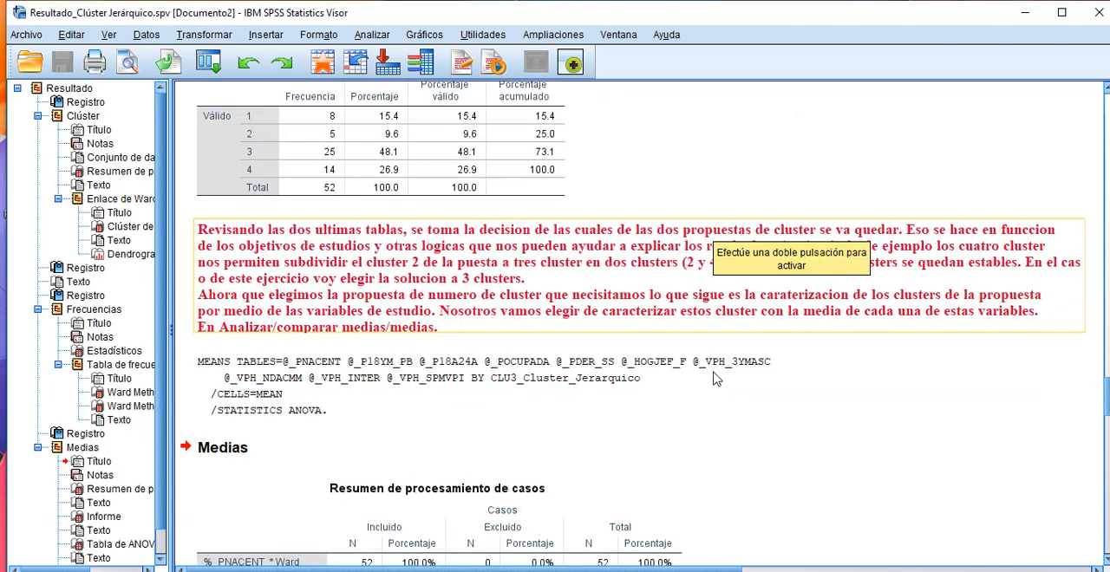
scroll(716, 378, "down", 2)
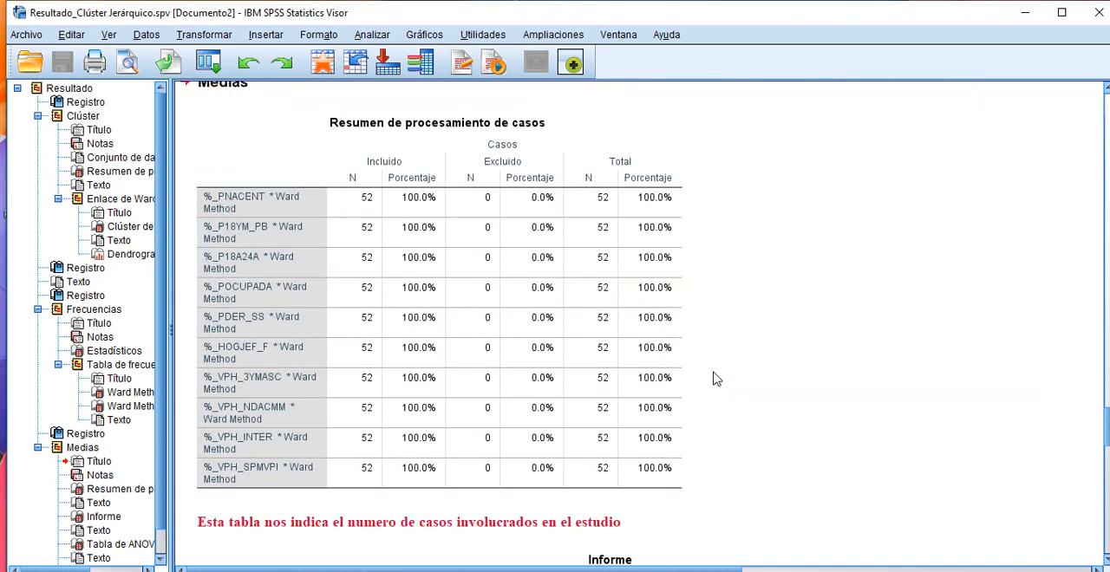
scroll(716, 378, "up", 2)
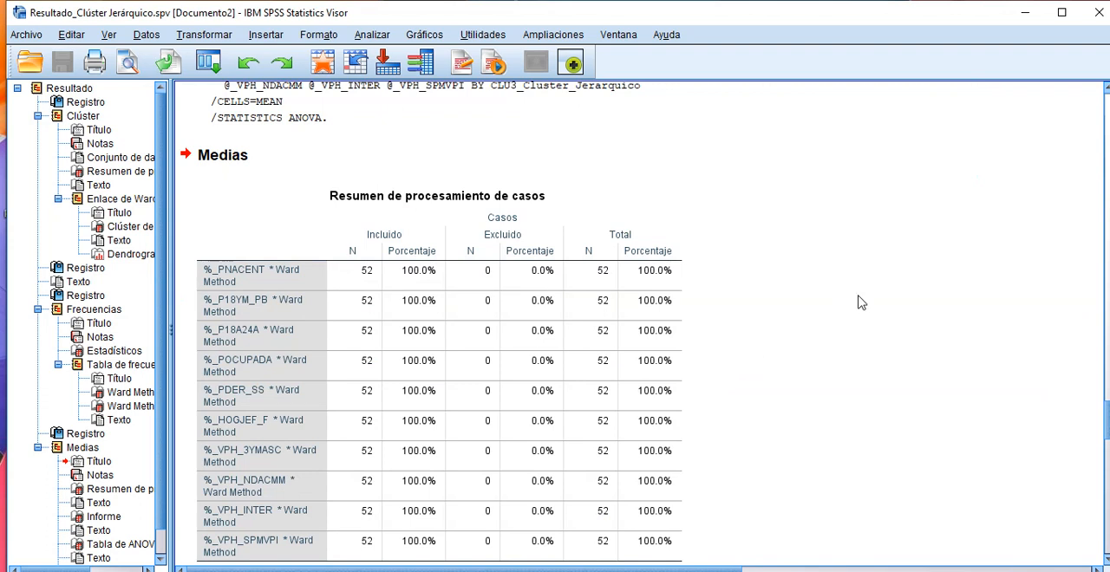
scroll(860, 302, "down", 2)
left_click(314, 122)
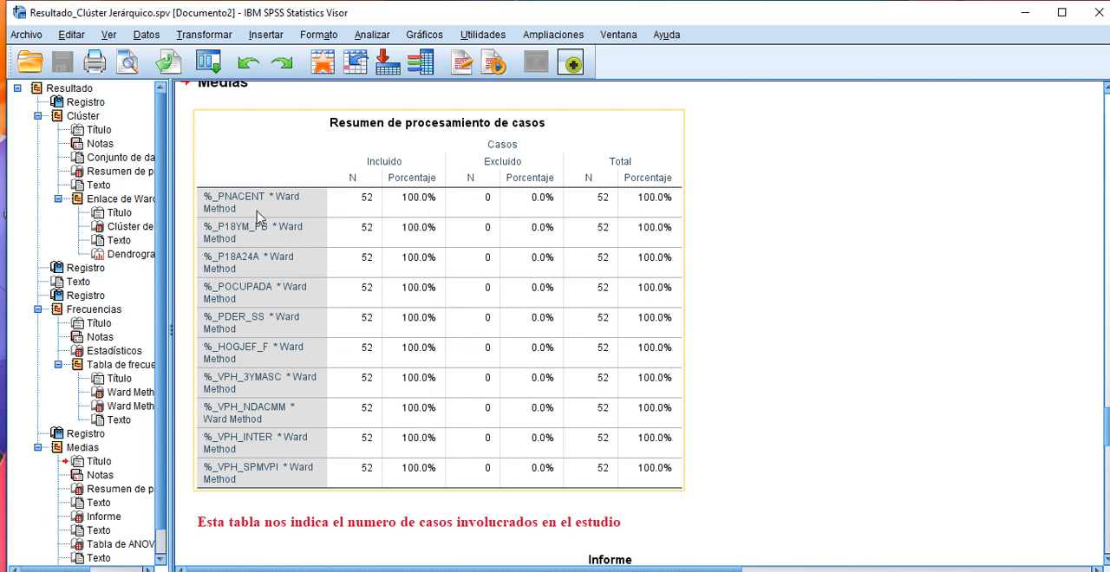
left_click(708, 347)
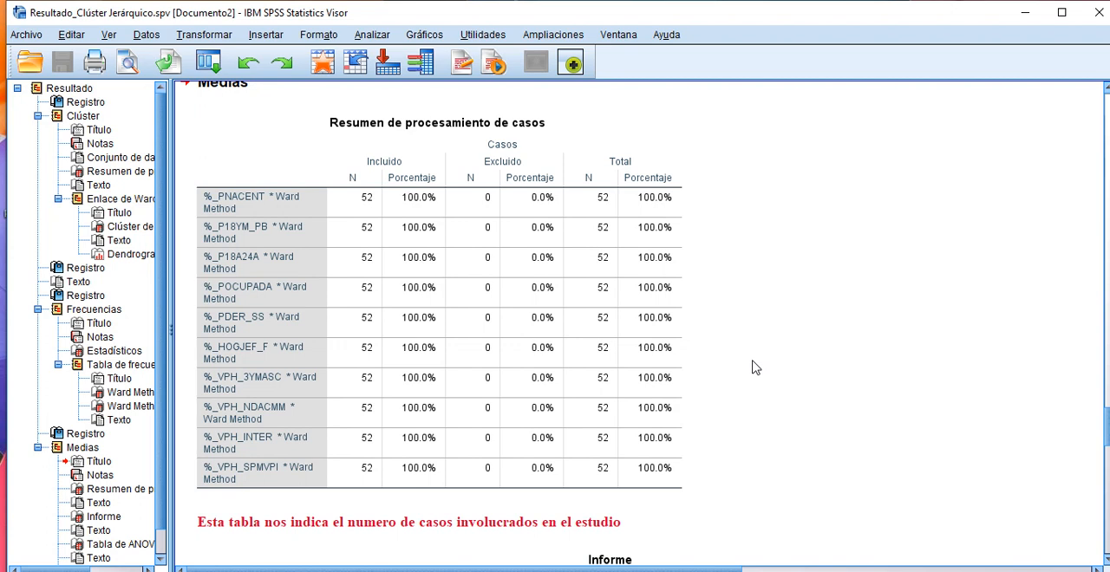
scroll(750, 364, "up", 1)
scroll(749, 360, "down", 1)
left_click(609, 284)
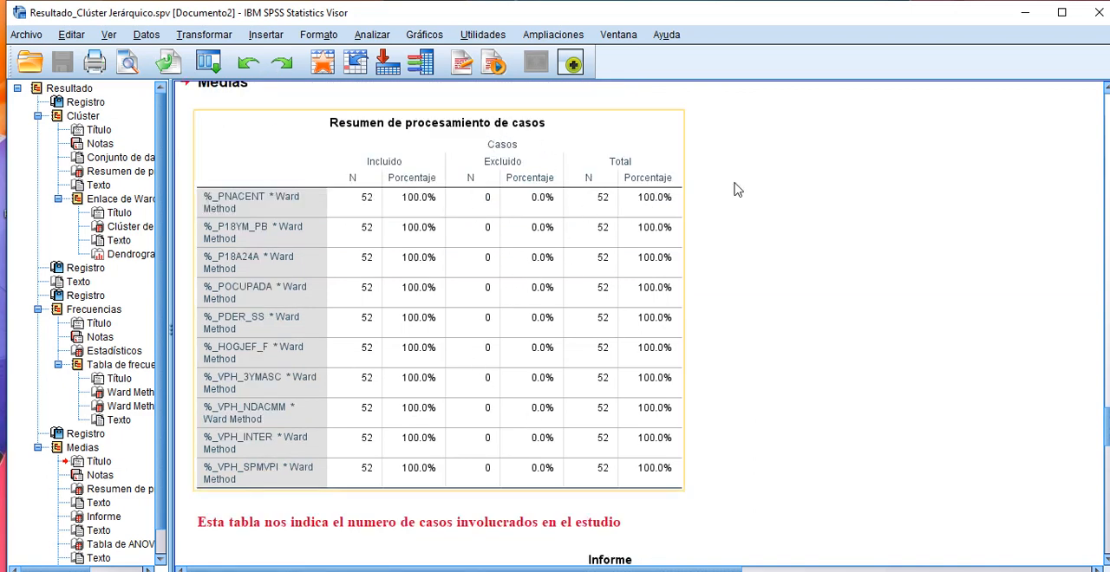
Step: Compare the means of each variable across the three Ward Method clusters in the Informe table and read its note
scroll(813, 299, "down", 1)
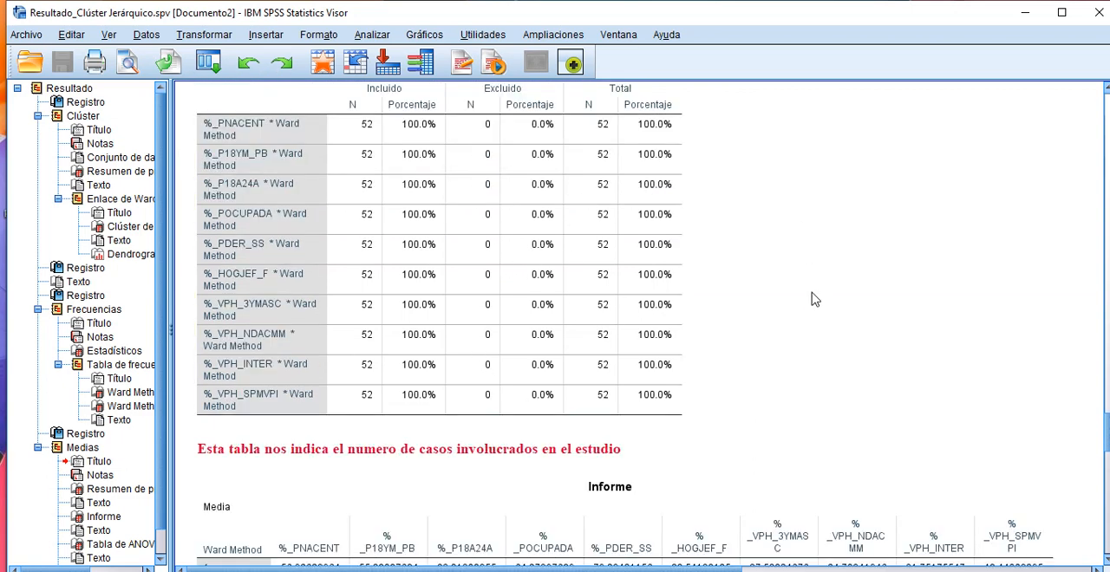
scroll(813, 298, "down", 2)
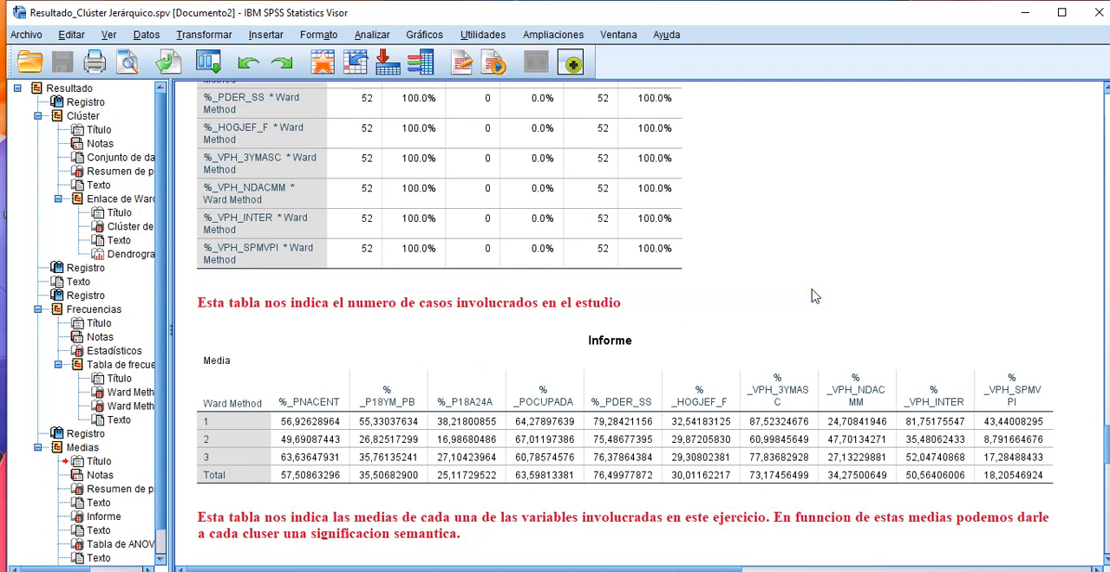
scroll(808, 282, "up", 1)
scroll(804, 272, "down", 2)
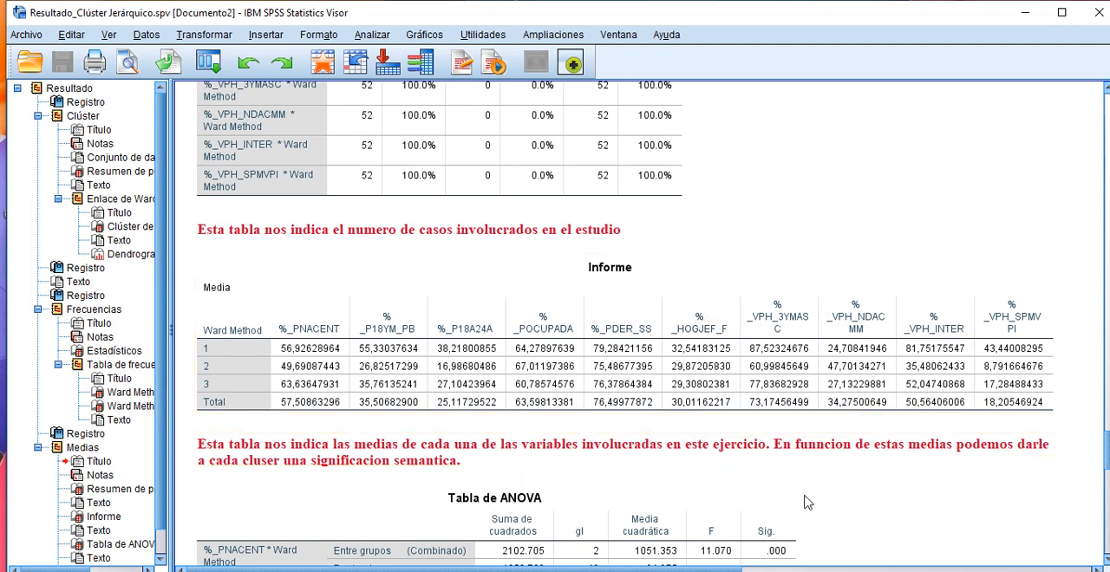
scroll(809, 503, "down", 2)
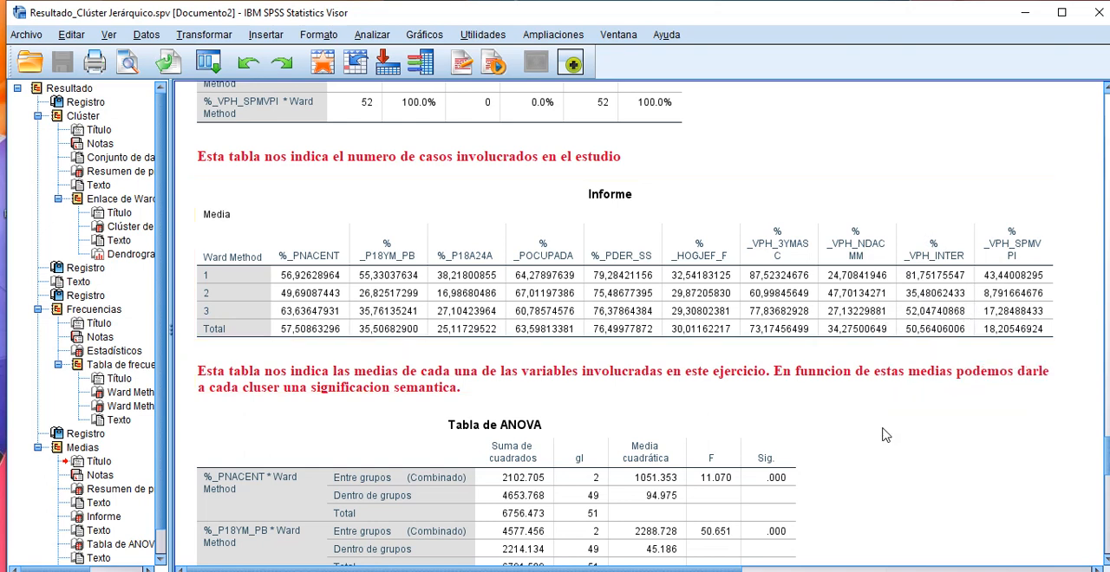
Step: Examine the F and Sig. values of every variable in Tabla de ANOVA, and go back to the Informe table
scroll(884, 435, "down", 2)
scroll(884, 435, "down", 2)
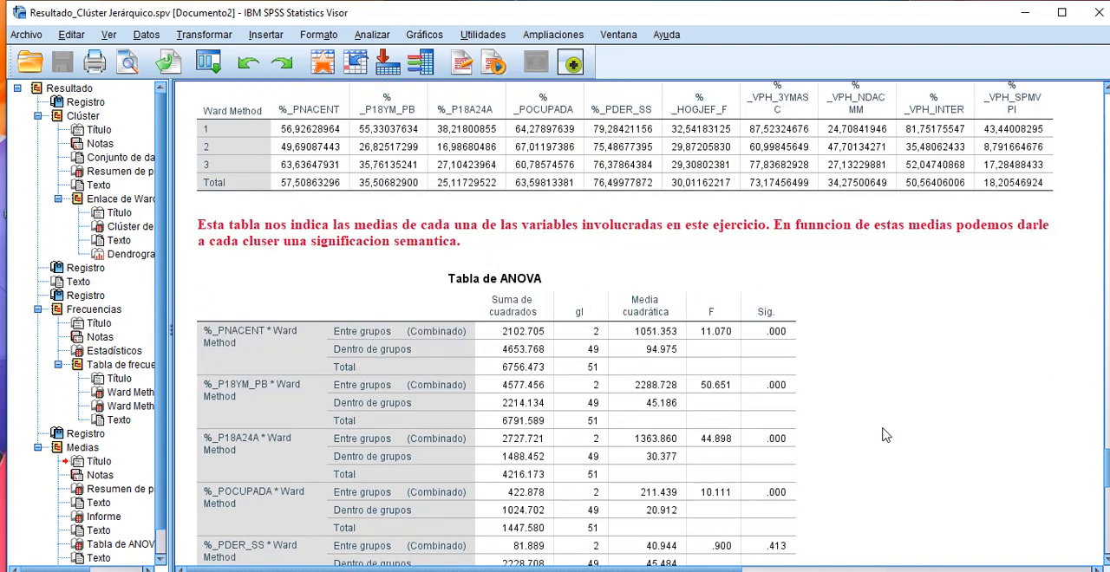
scroll(882, 425, "down", 2)
scroll(882, 425, "up", 2)
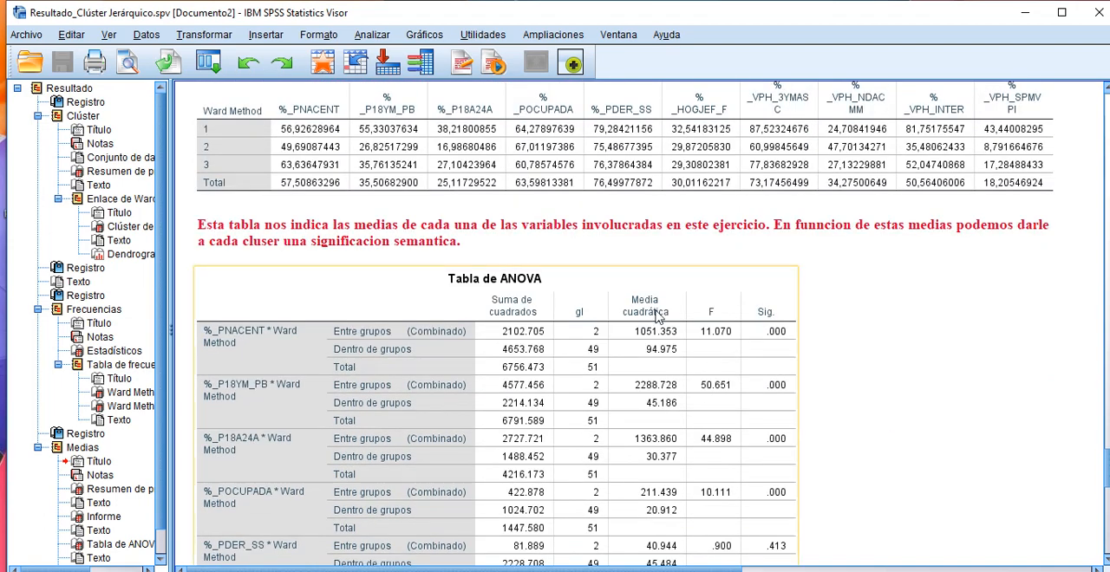
scroll(960, 348, "down", 2)
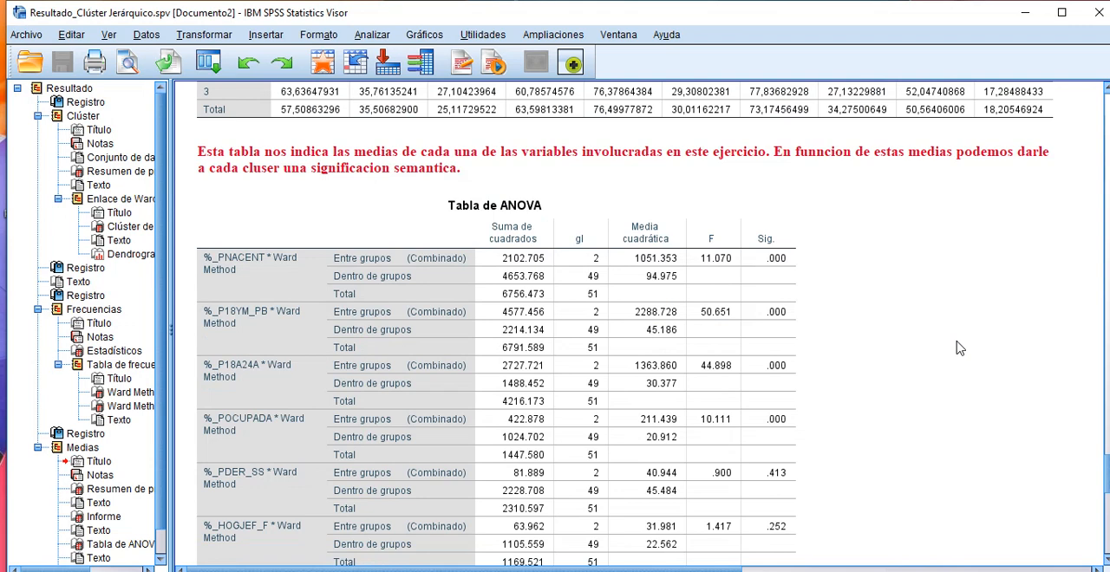
scroll(960, 348, "down", 2)
scroll(959, 347, "down", 2)
scroll(959, 348, "up", 2)
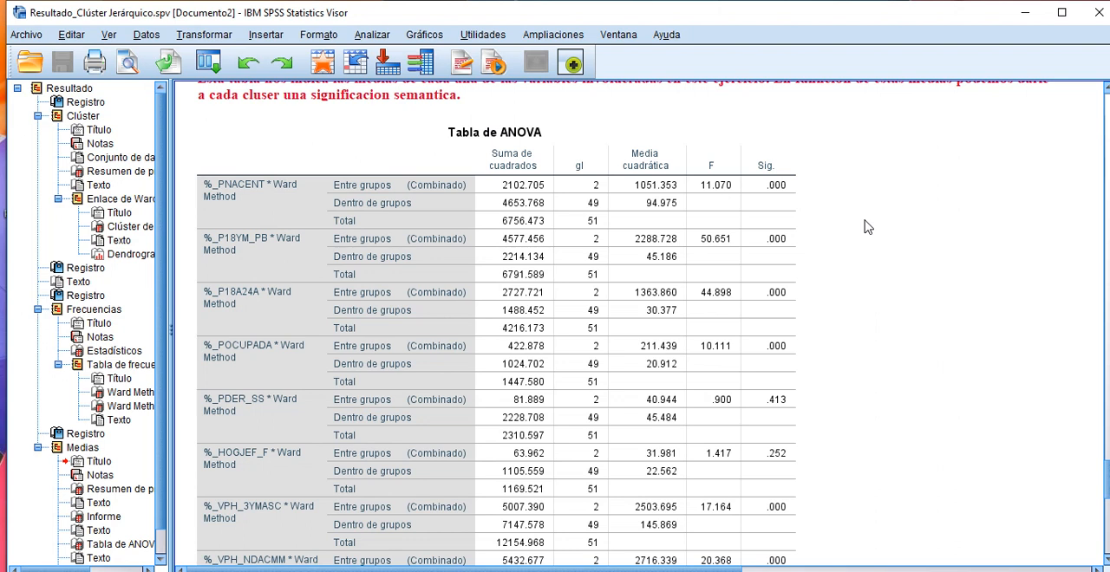
left_click(785, 182)
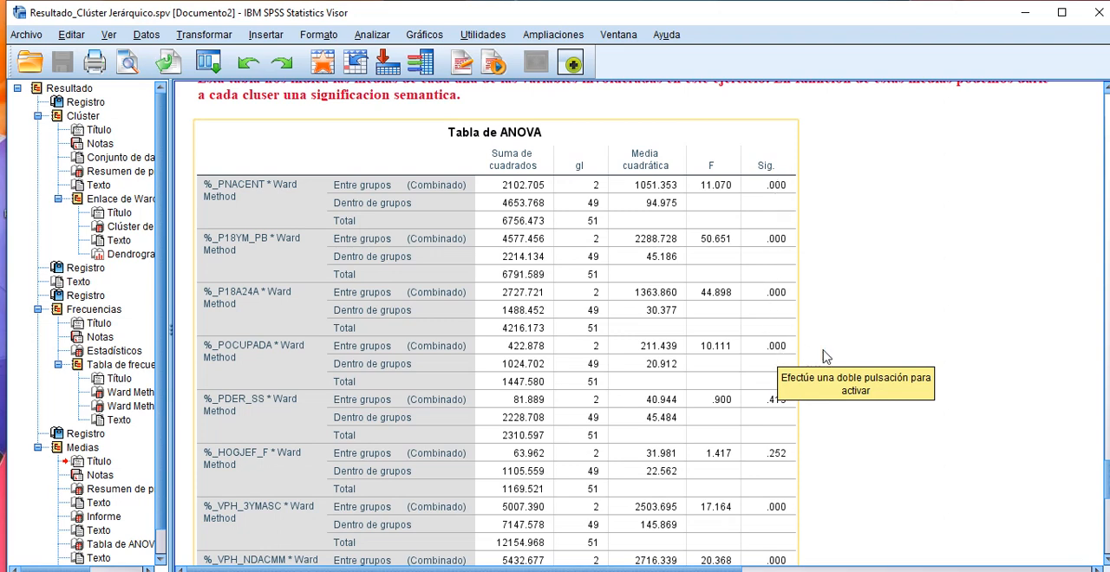
scroll(962, 357, "down", 2)
scroll(962, 357, "down", 2)
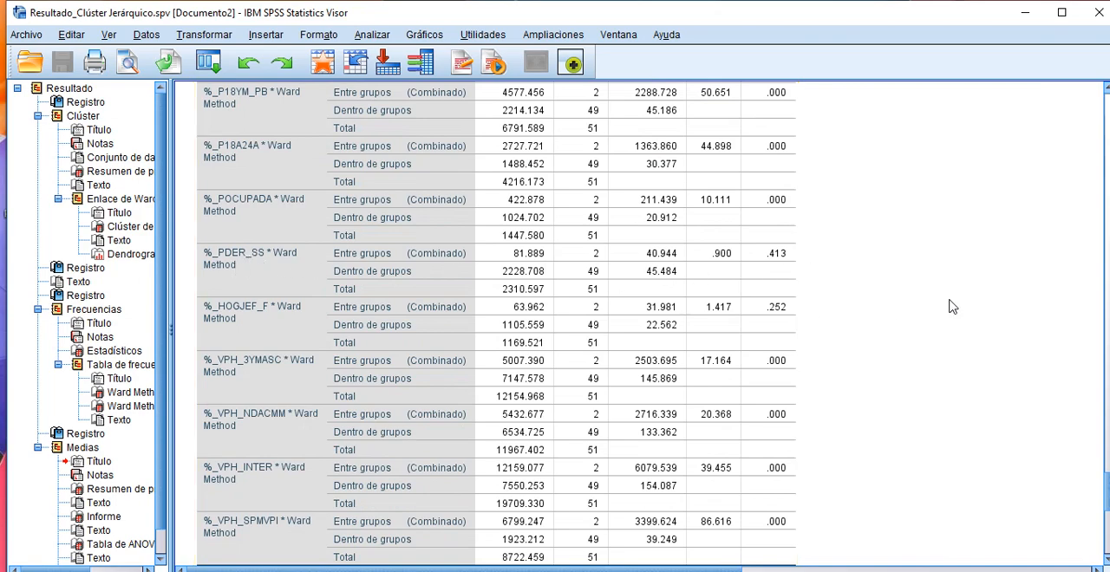
scroll(954, 309, "up", 10)
scroll(954, 310, "up", 2)
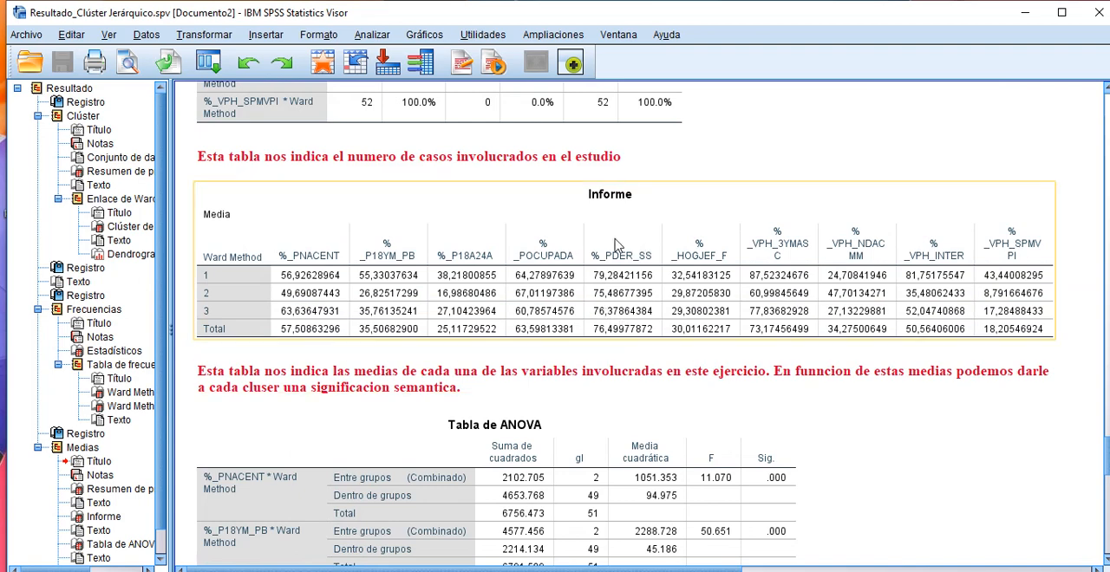
Step: Check each variable's Sig. value in Tabla de ANOVA against the 0.05 level and read the note beneath the table
scroll(943, 394, "down", 4)
scroll(943, 395, "down", 6)
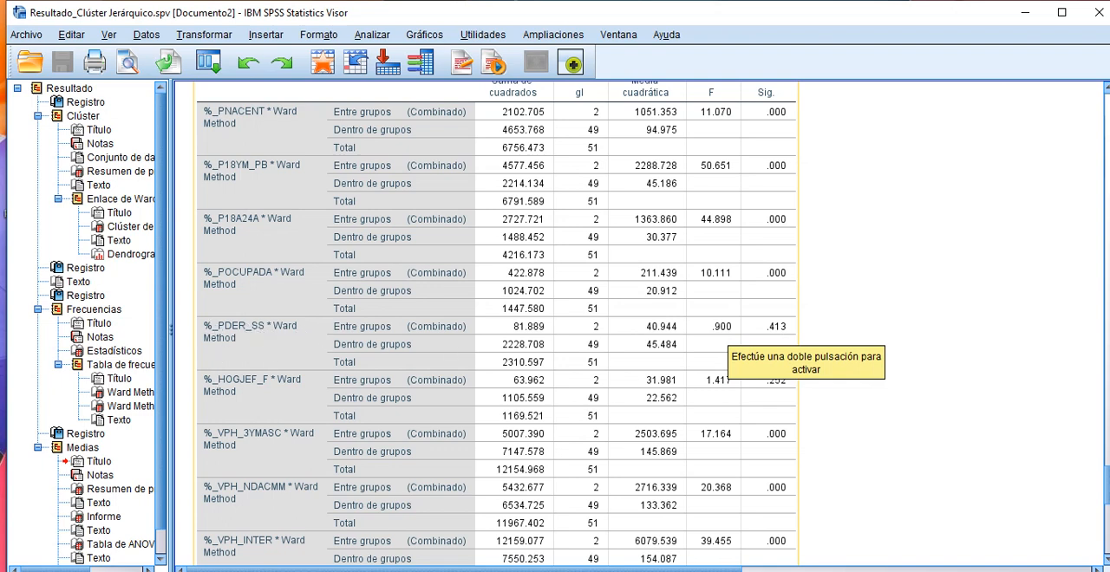
scroll(950, 352, "down", 2)
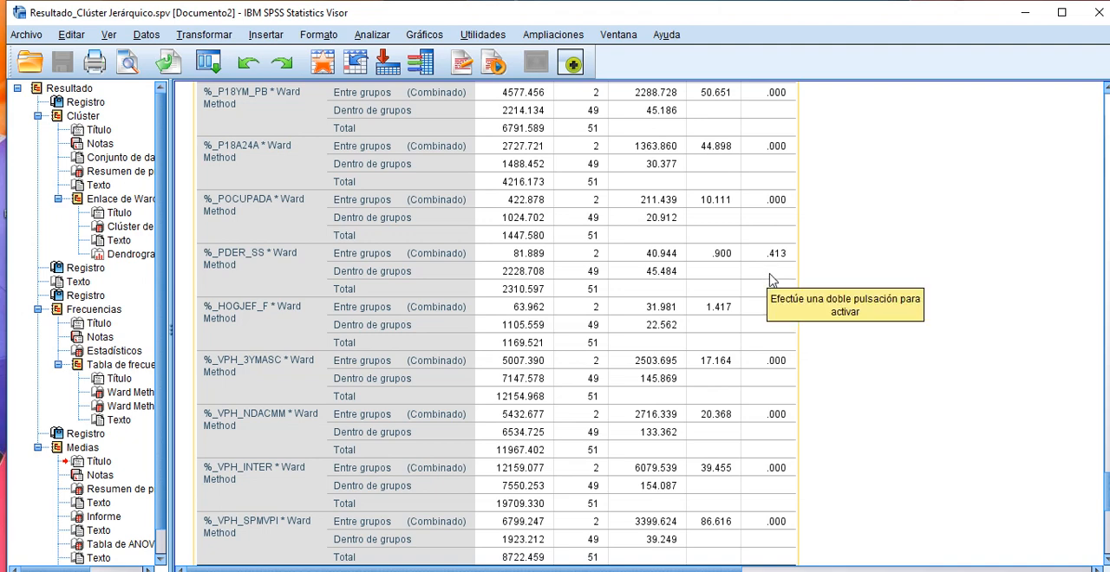
scroll(895, 356, "down", 2)
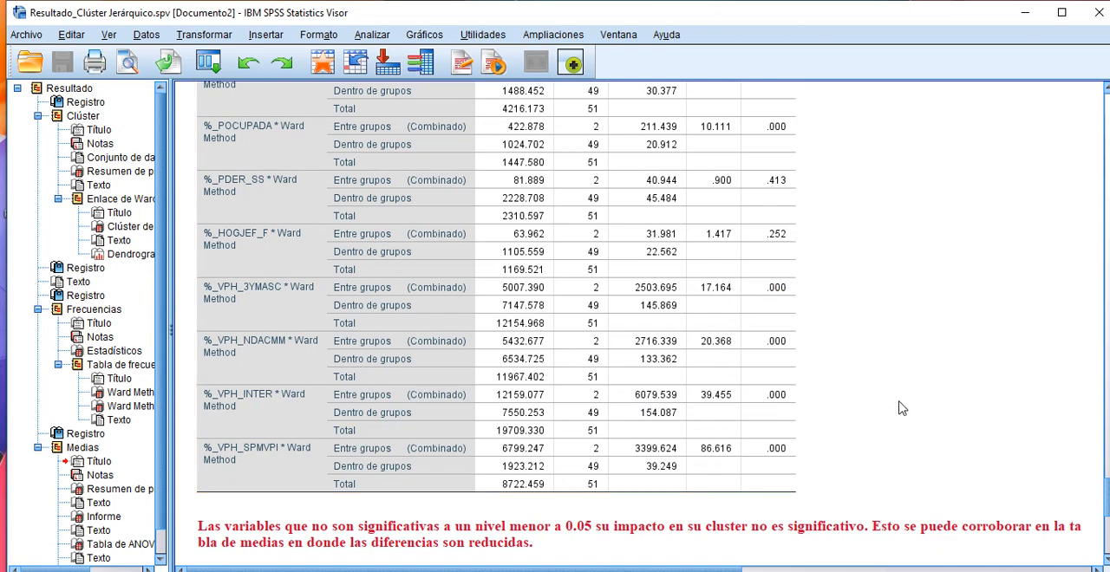
scroll(950, 380, "down", 2)
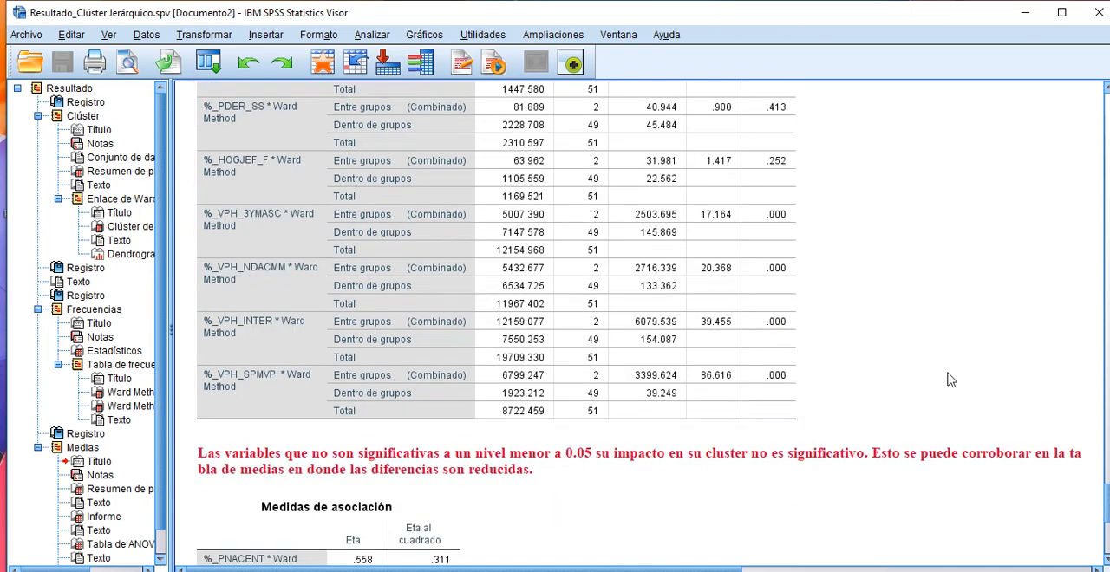
Step: Compare the Eta and Eta al cuadrado values of all variables in Medidas de asociación and read the note on their contribution to the clusters
scroll(950, 380, "down", 8)
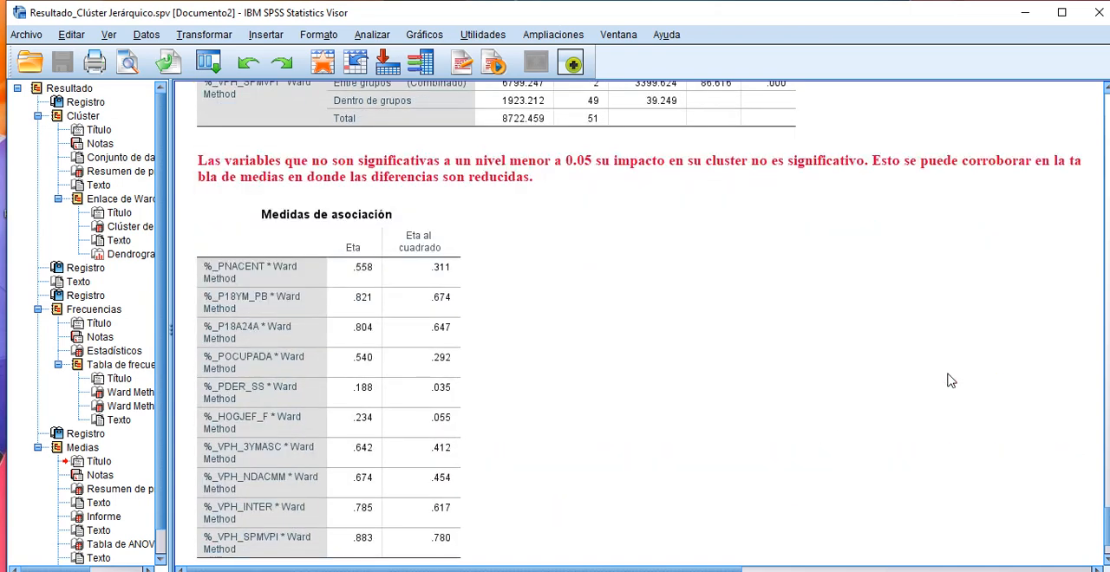
scroll(950, 379, "down", 2)
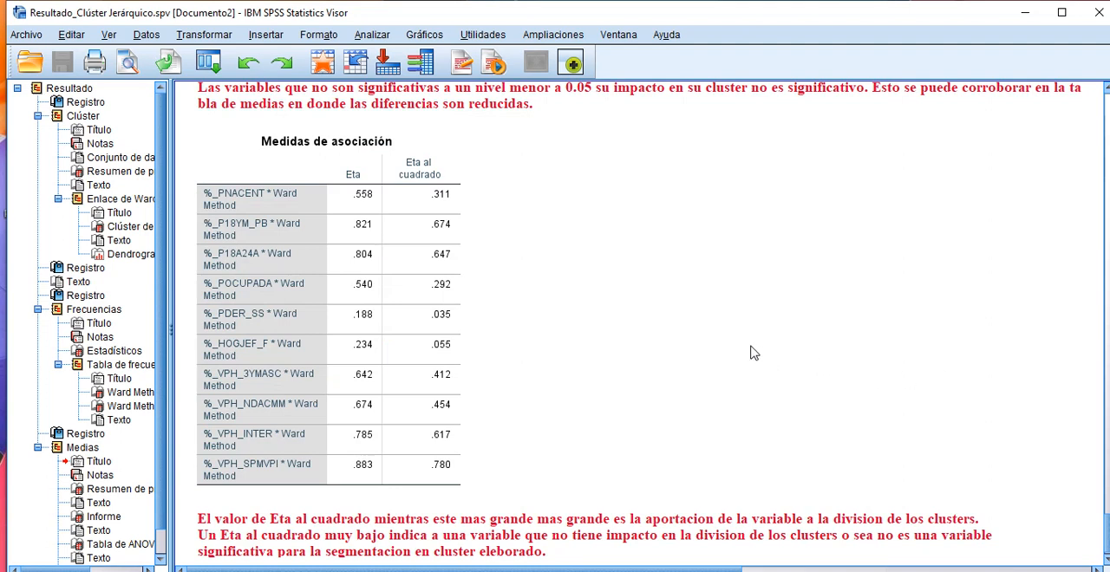
left_click(459, 154)
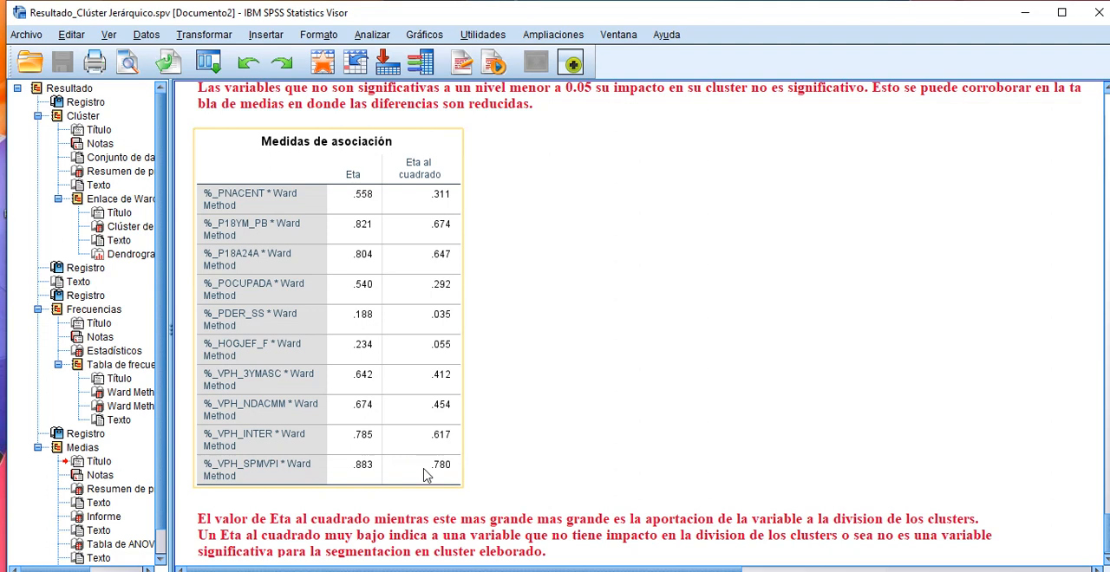
left_click(523, 468)
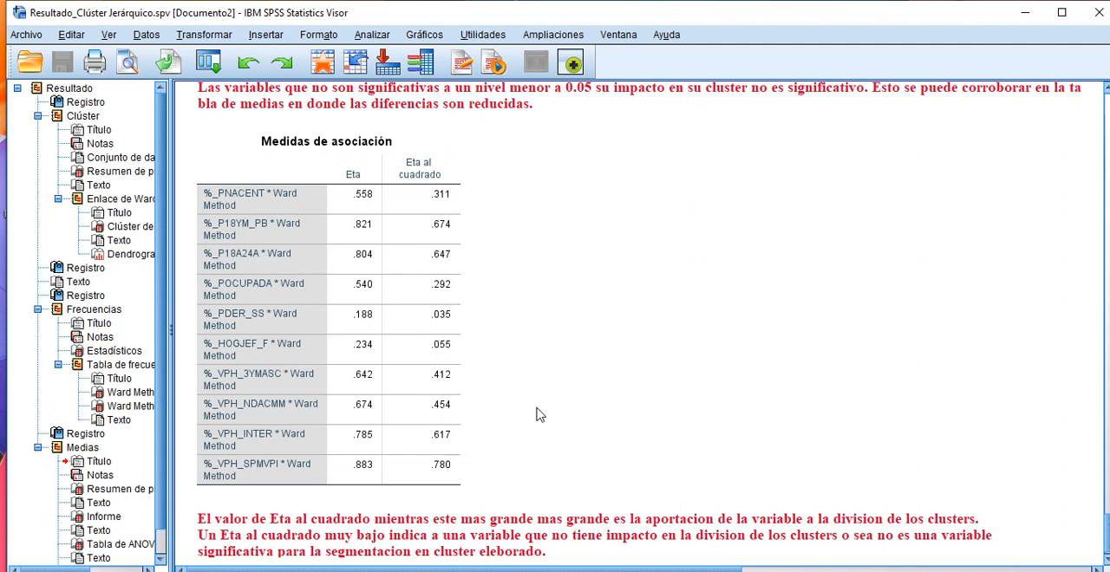
scroll(546, 412, "down", 1)
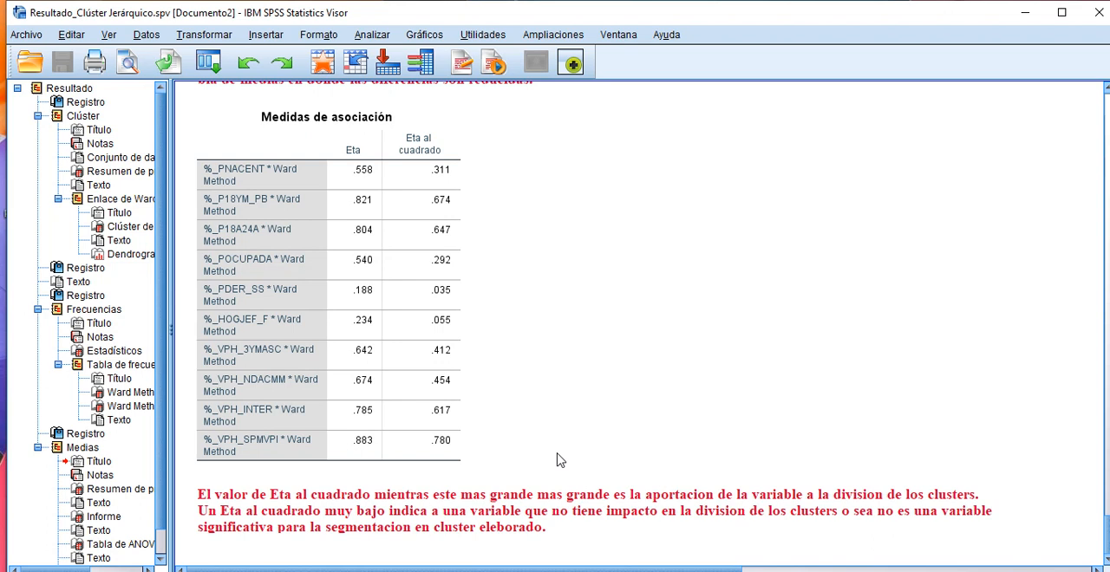
left_click(922, 571)
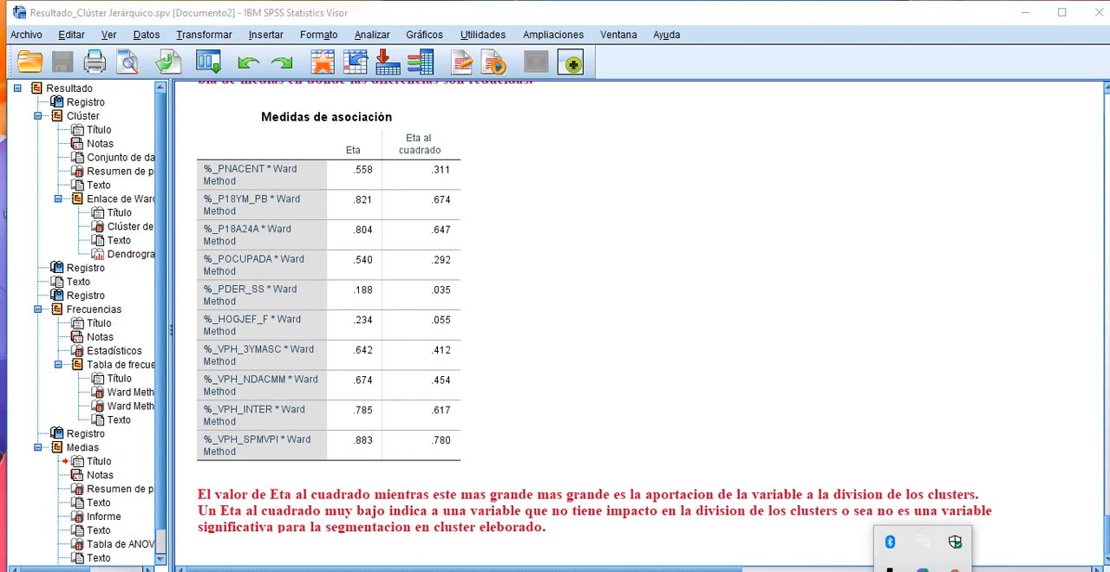